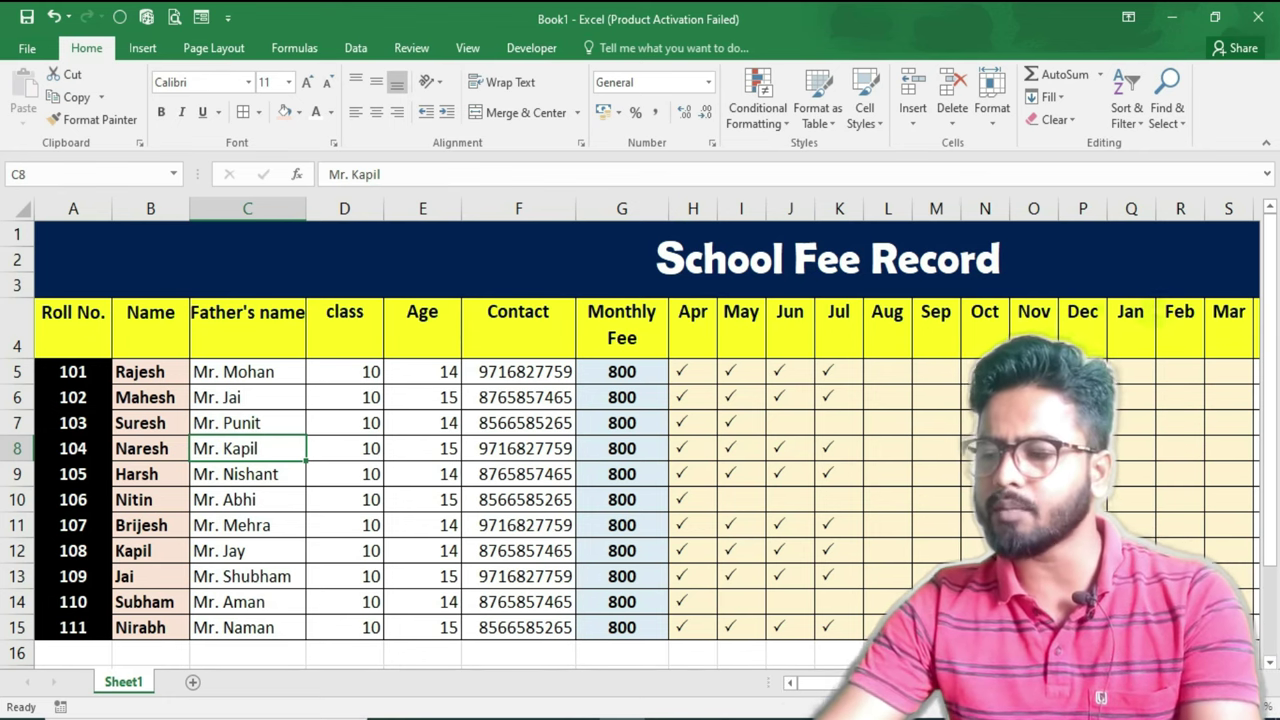
- Review roll no. 101's 800 monthly fee, ticked Apr–Jul cells and the Paid Months formula in T5
{"action": "scroll", "coordinate": [646, 444], "scroll_direction": "right", "scroll_amount": 1}
{"action": "scroll", "coordinate": [646, 444], "scroll_direction": "right", "scroll_amount": 2}
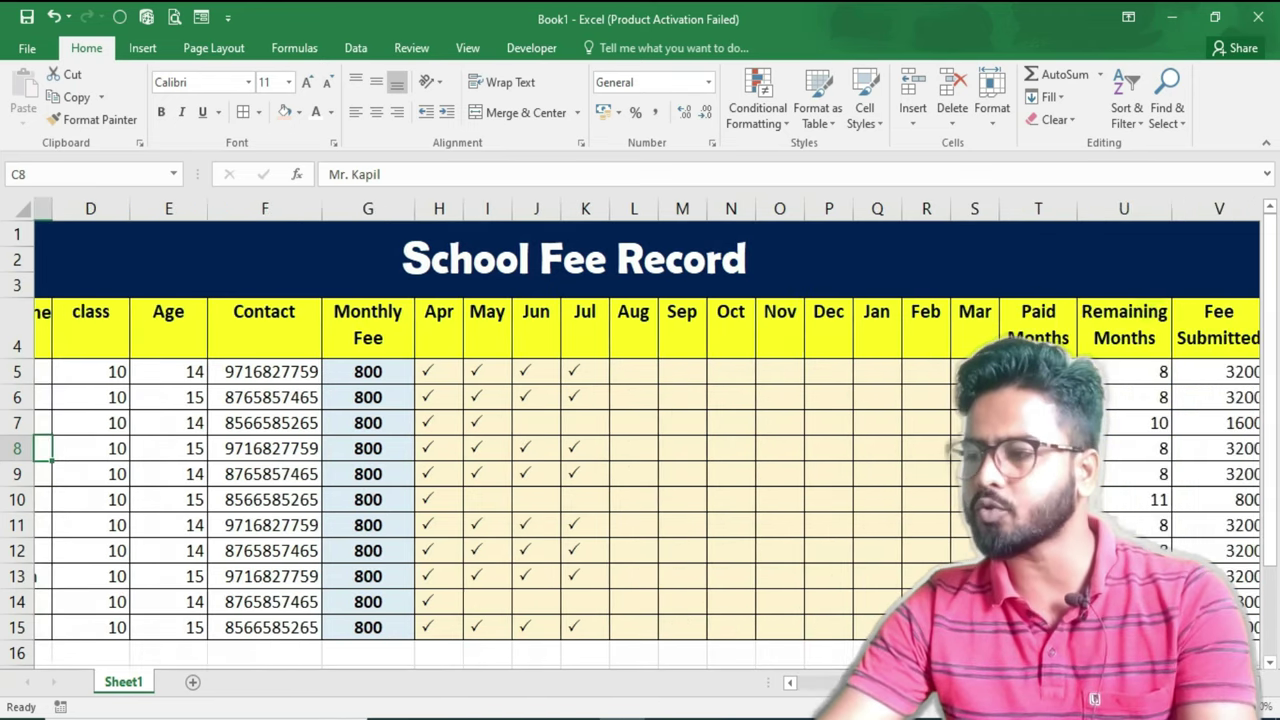
{"action": "scroll", "coordinate": [646, 444], "scroll_direction": "right", "scroll_amount": 2}
{"action": "scroll", "coordinate": [646, 444], "scroll_direction": "left", "scroll_amount": 4}
{"action": "scroll", "coordinate": [646, 444], "scroll_direction": "left", "scroll_amount": 1}
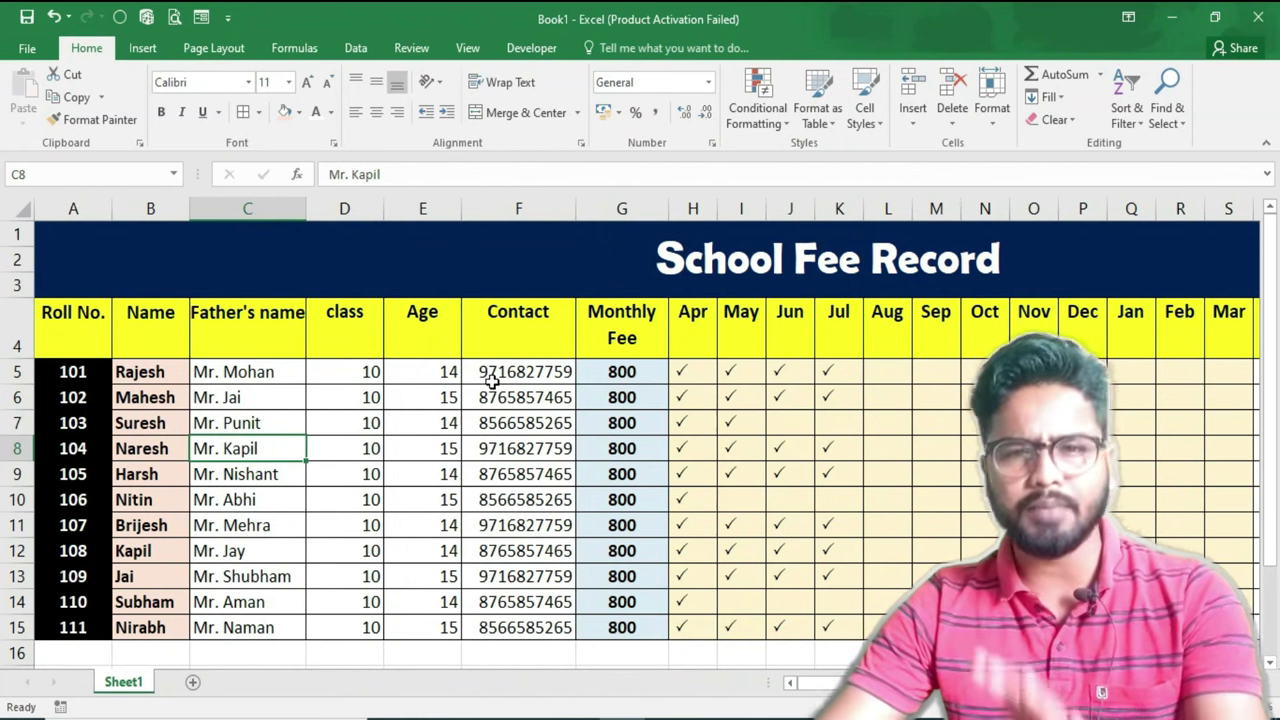
{"action": "scroll", "coordinate": [492, 381], "scroll_direction": "right", "scroll_amount": 3}
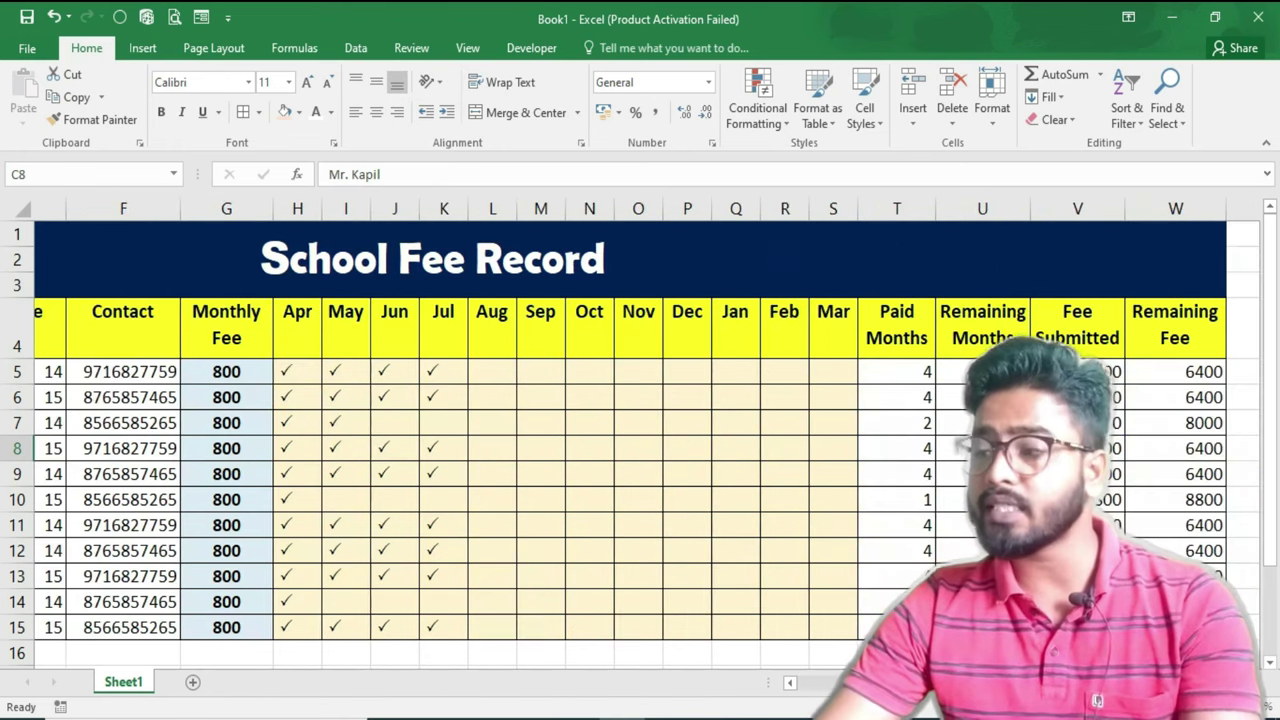
{"action": "scroll", "coordinate": [633, 434], "scroll_direction": "right", "scroll_amount": 2}
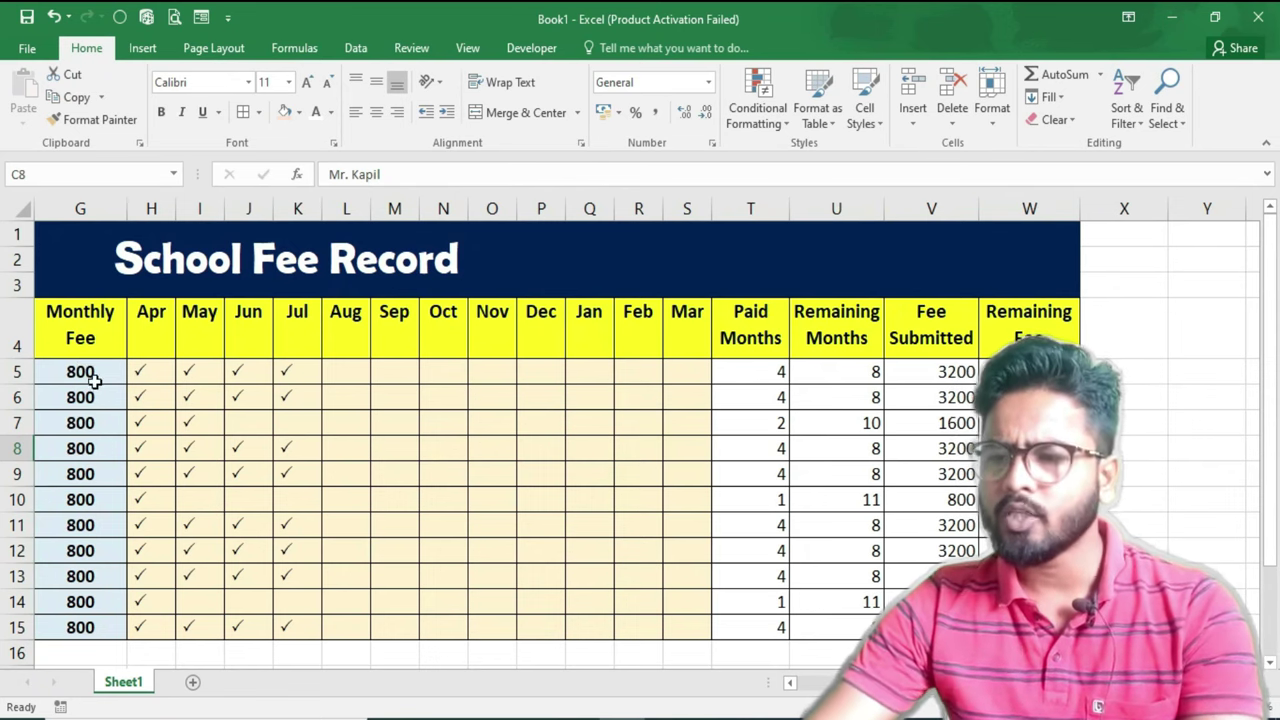
{"action": "left_click", "coordinate": [88, 372]}
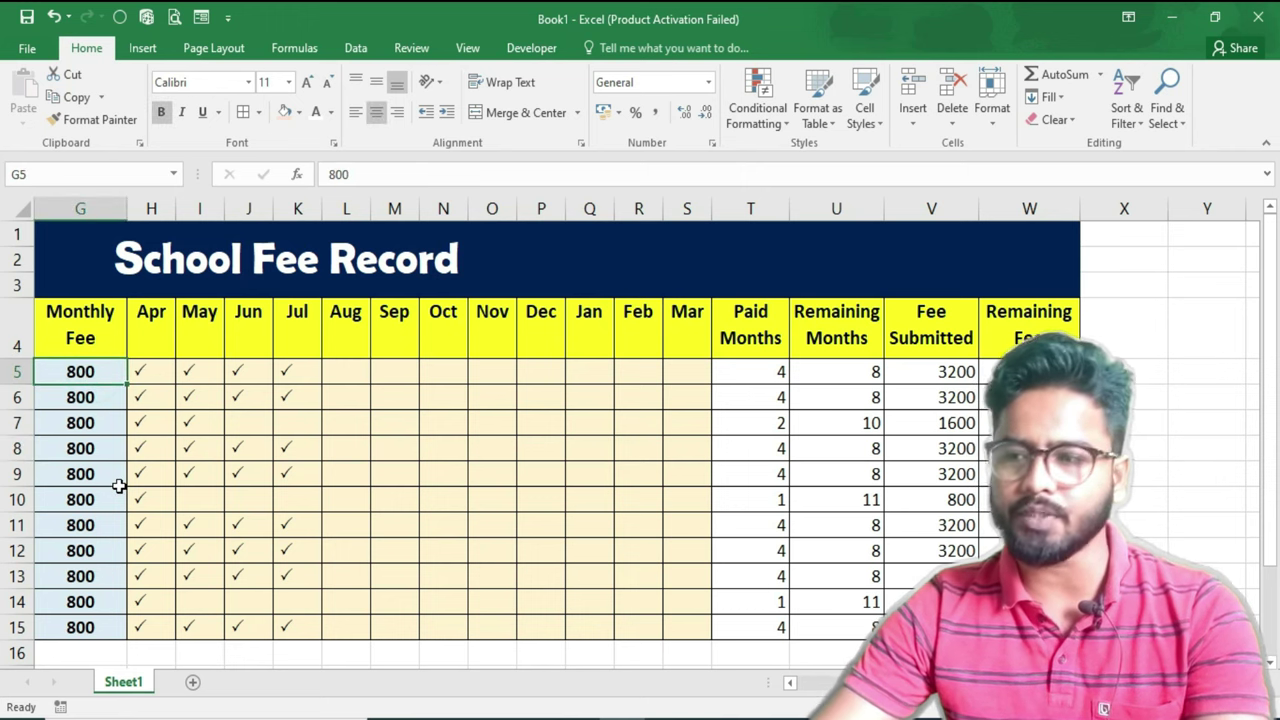
{"action": "left_click_drag", "start_coordinate": [146, 372], "coordinate": [290, 372]}
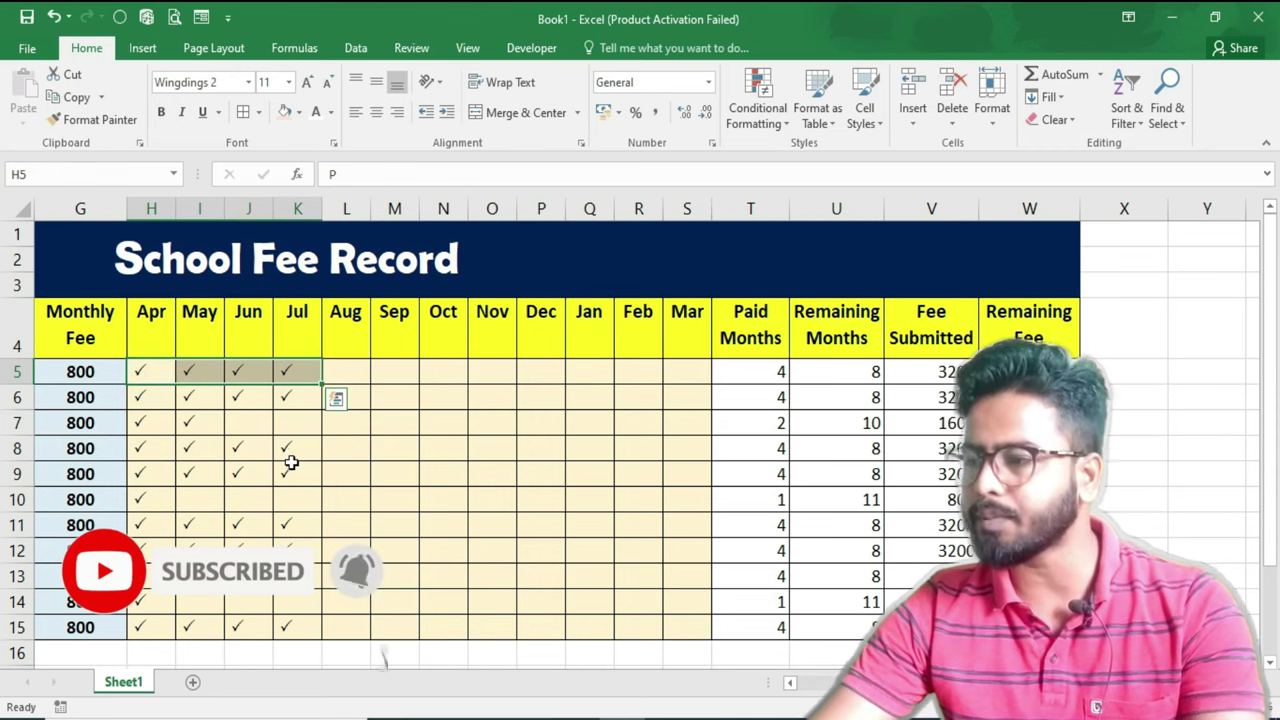
{"action": "left_click", "coordinate": [723, 377]}
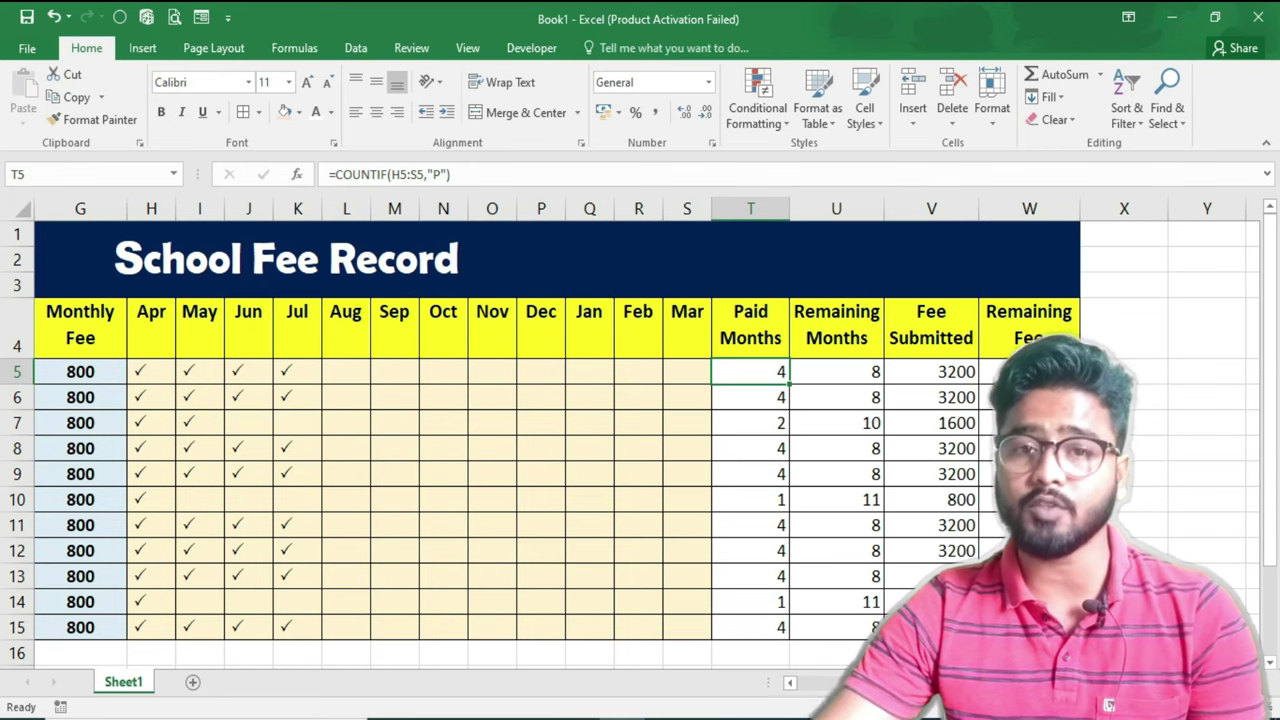
- Tick August in L5 for roll no. 101 with a Wingdings 2 P, then add a new sheet
{"action": "left_click", "coordinate": [346, 368]}
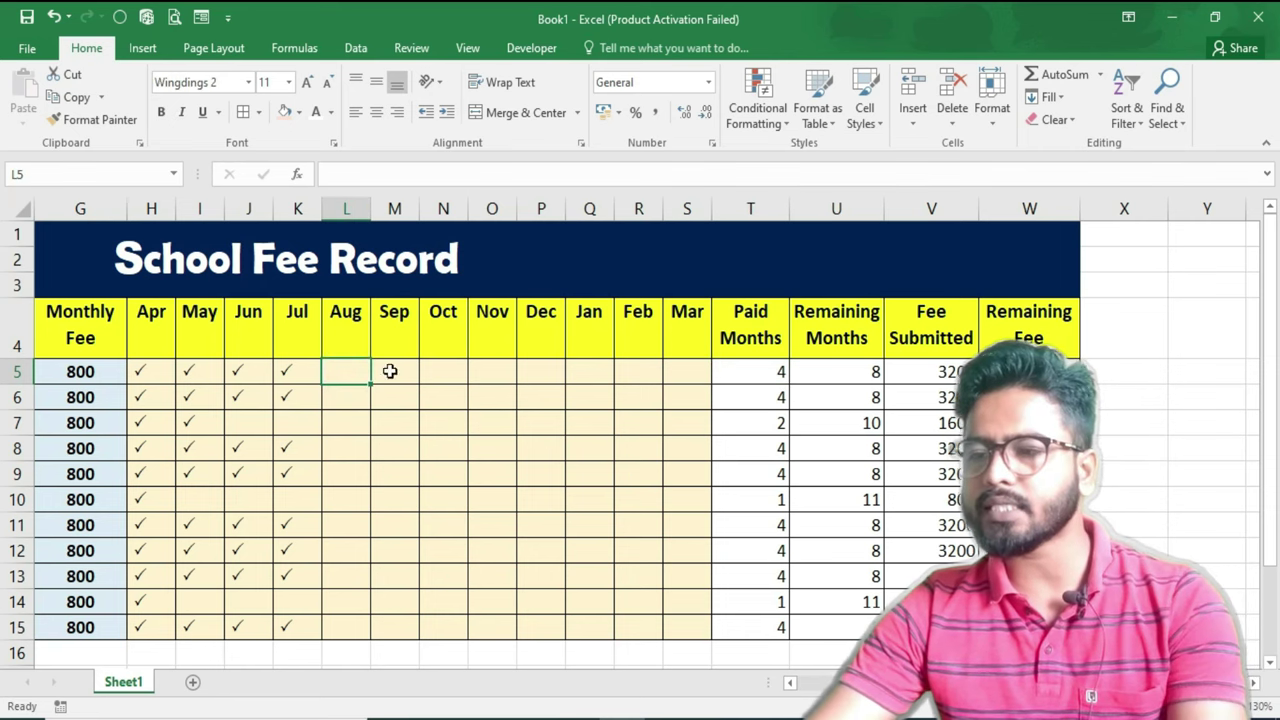
{"action": "type", "text": "P"}
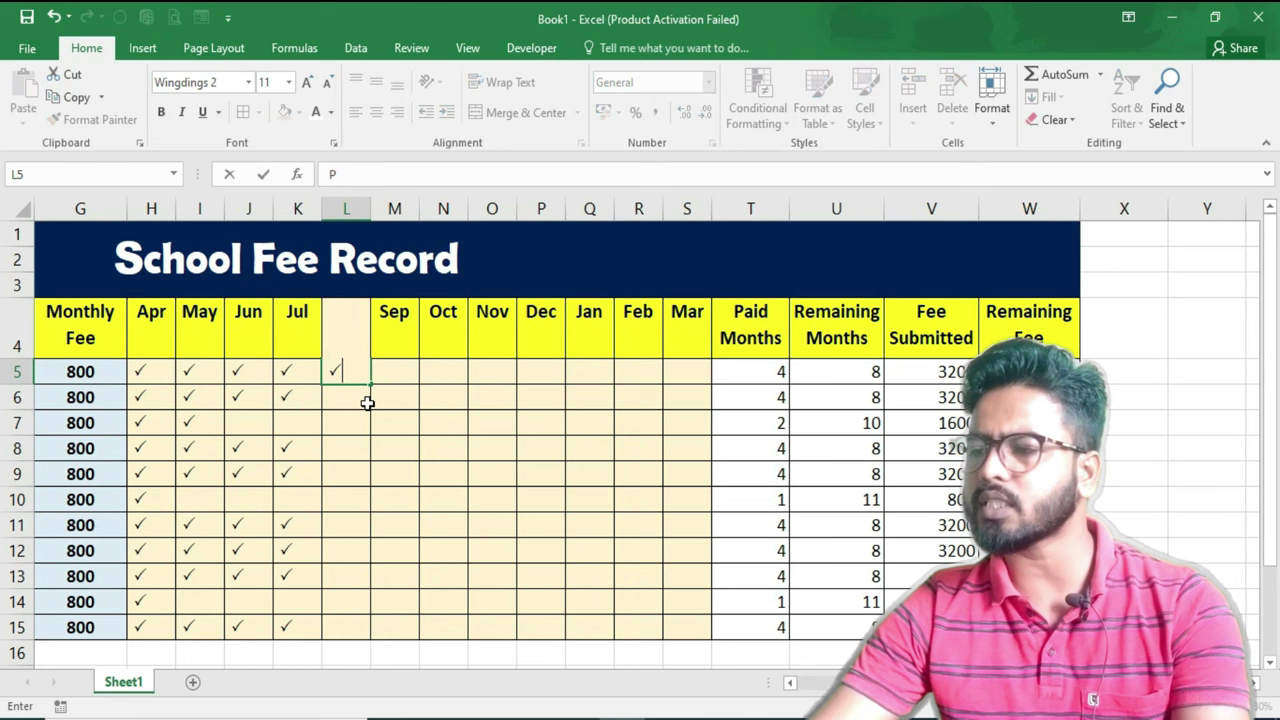
{"action": "left_click", "coordinate": [399, 422]}
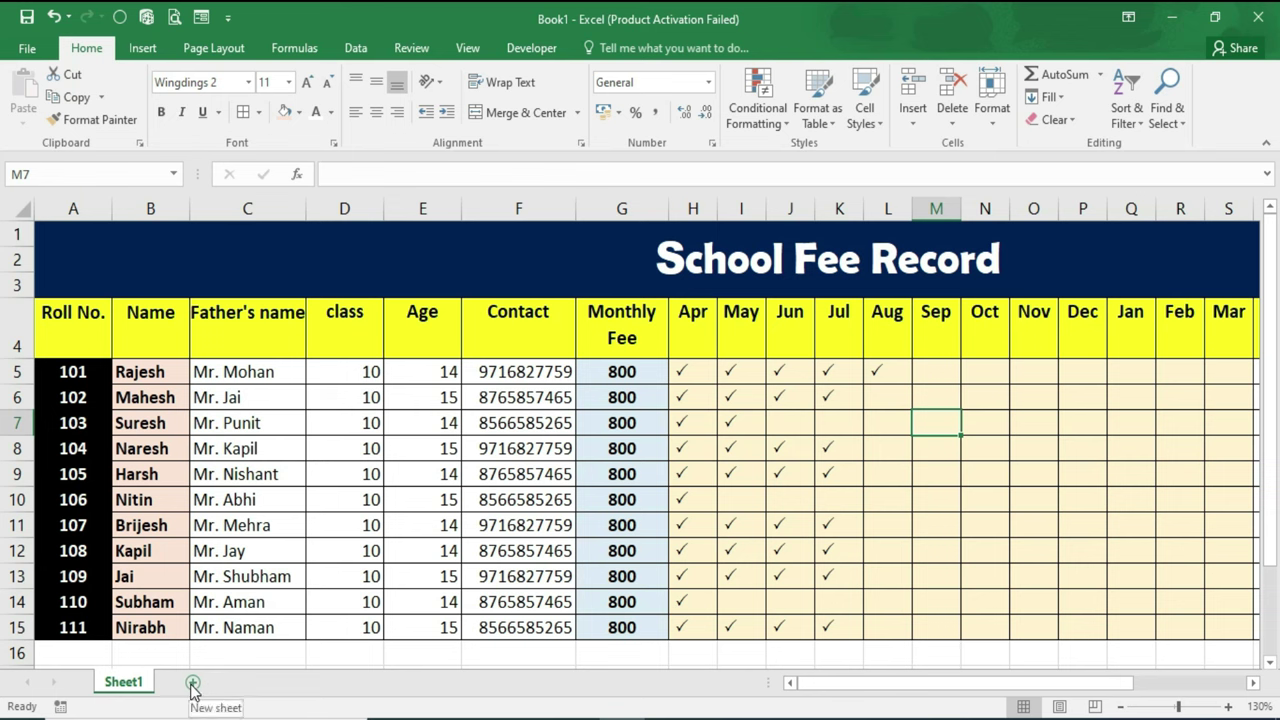
{"action": "left_click", "coordinate": [192, 682]}
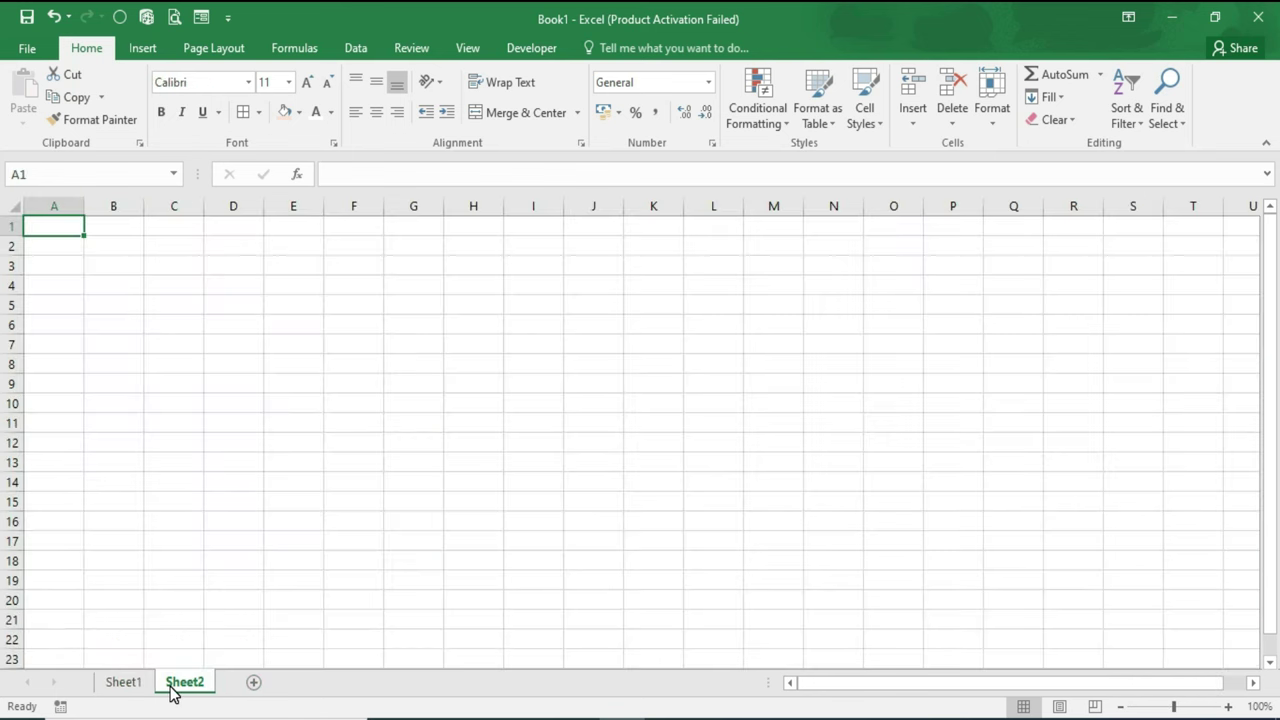
- Enter the headings Roll No., Name and Father's Name in A4:C4
{"action": "left_click", "coordinate": [46, 284]}
{"action": "scroll", "coordinate": [104, 446], "scroll_direction": "up", "scroll_amount": 4, "text": "ctrl"}
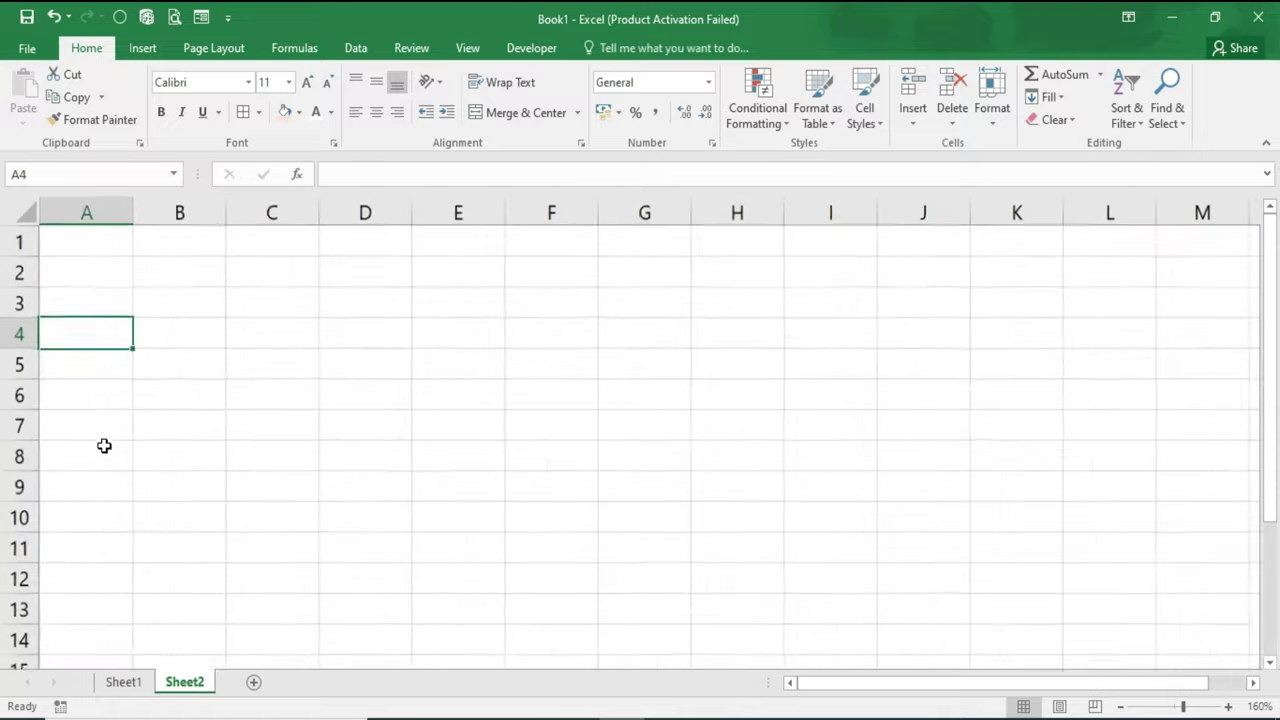
{"action": "scroll", "coordinate": [104, 446], "scroll_direction": "up", "scroll_amount": 2, "text": "ctrl"}
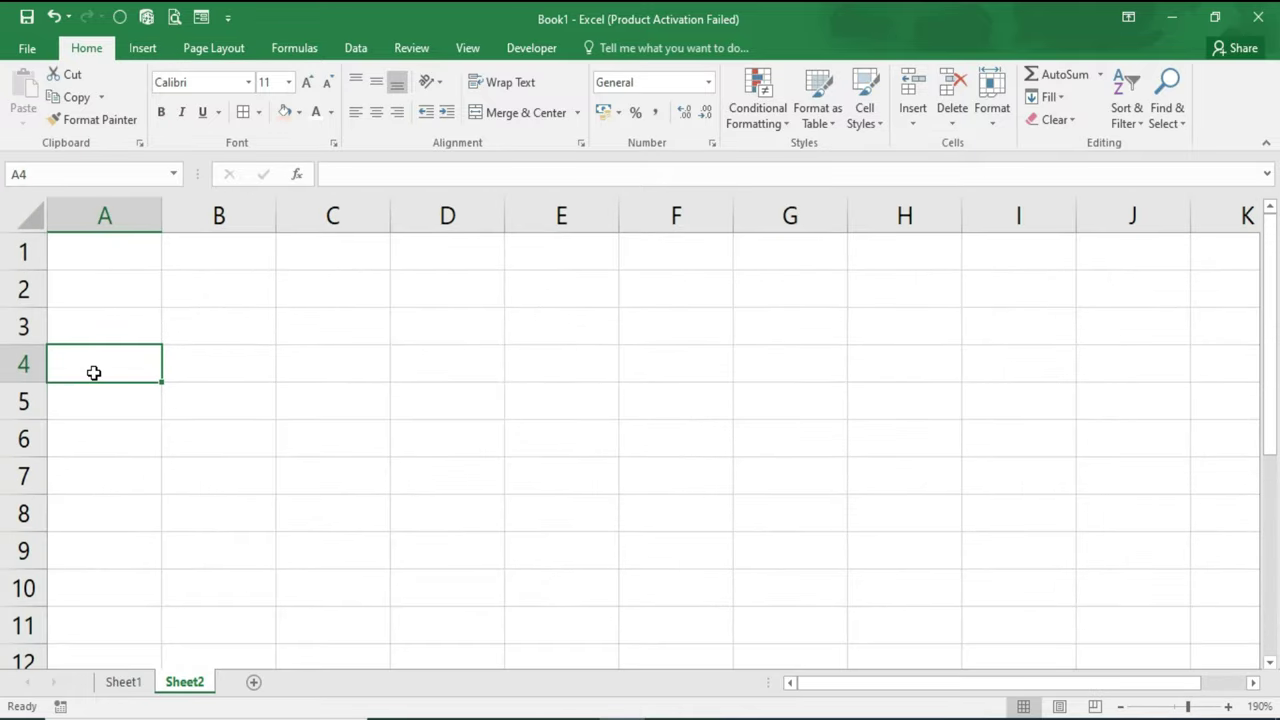
{"action": "type", "text": "rO"}
{"action": "key", "text": "BackSpace"}
{"action": "key", "text": "BackSpace"}
{"action": "type", "text": "R"}
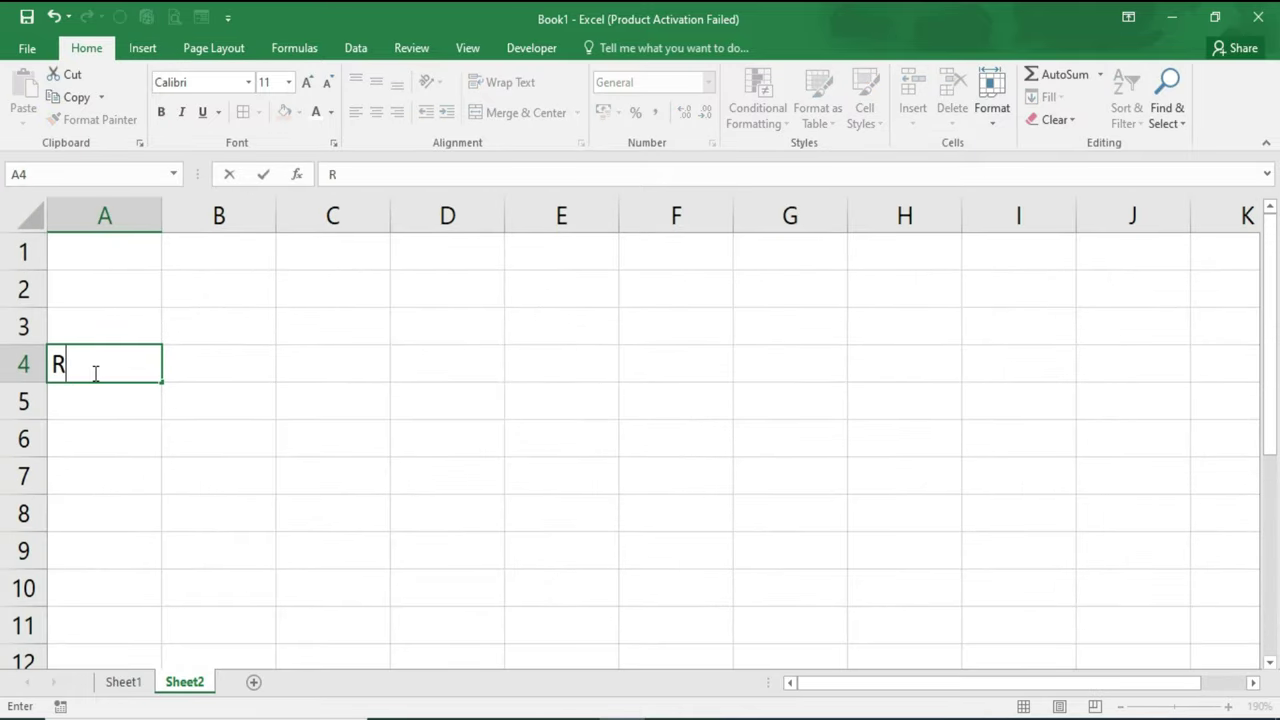
{"action": "type", "text": "oll No."}
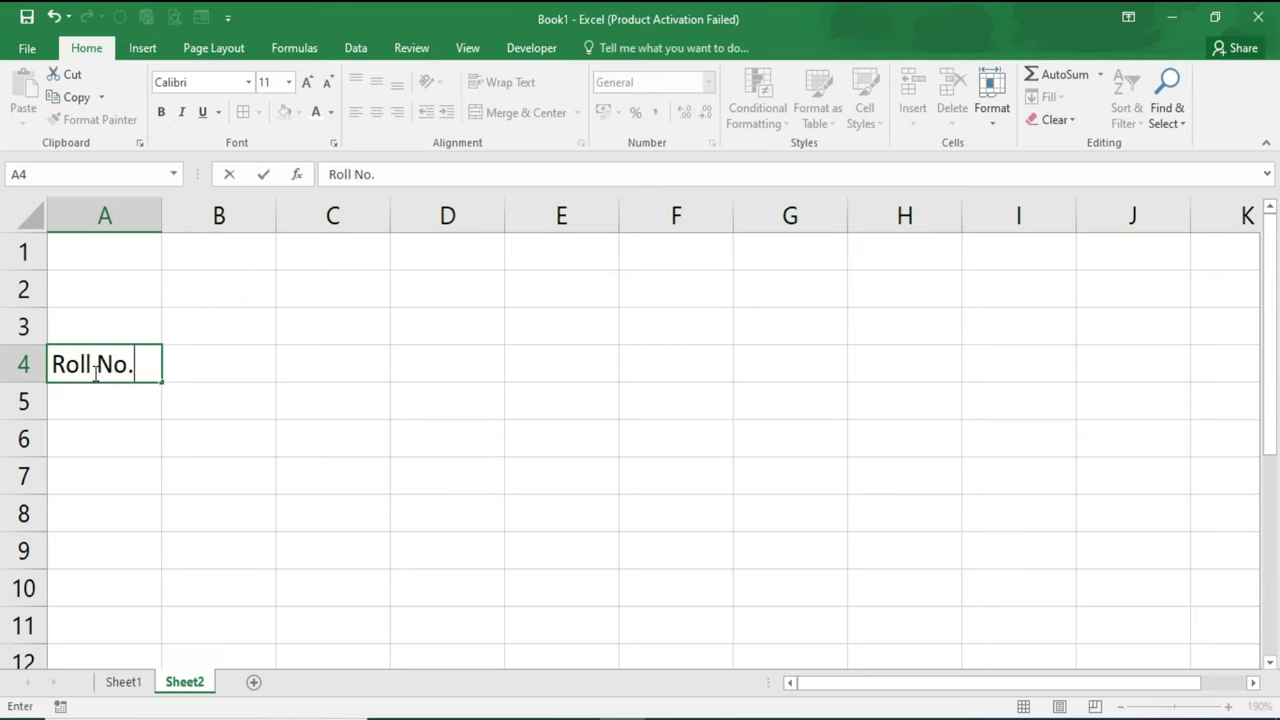
{"action": "key", "text": "Tab"}
{"action": "type", "text": "N"}
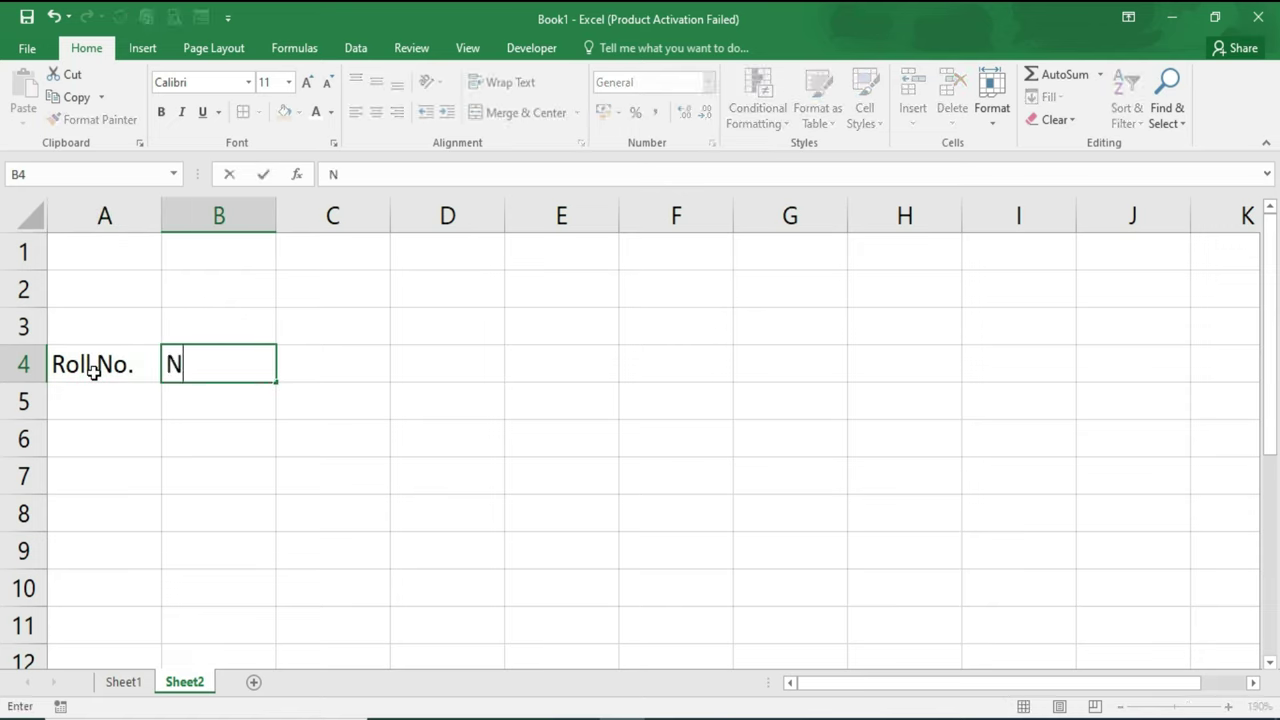
{"action": "type", "text": "ame"}
{"action": "key", "text": "Tab"}
{"action": "type", "text": "Father's Name"}
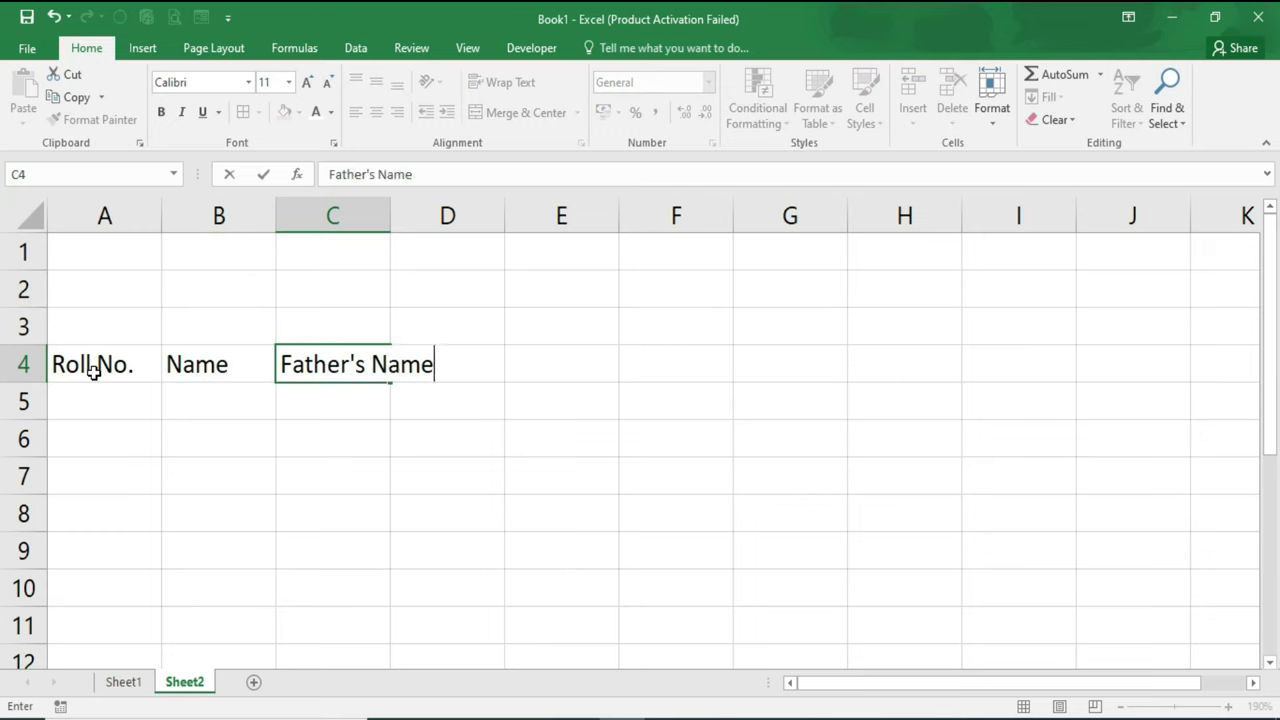
{"action": "key", "text": "Tab"}
- Continue row 4 with the headings Age, Class, Contact No and Monthly Fee
{"action": "type", "text": "Age"}
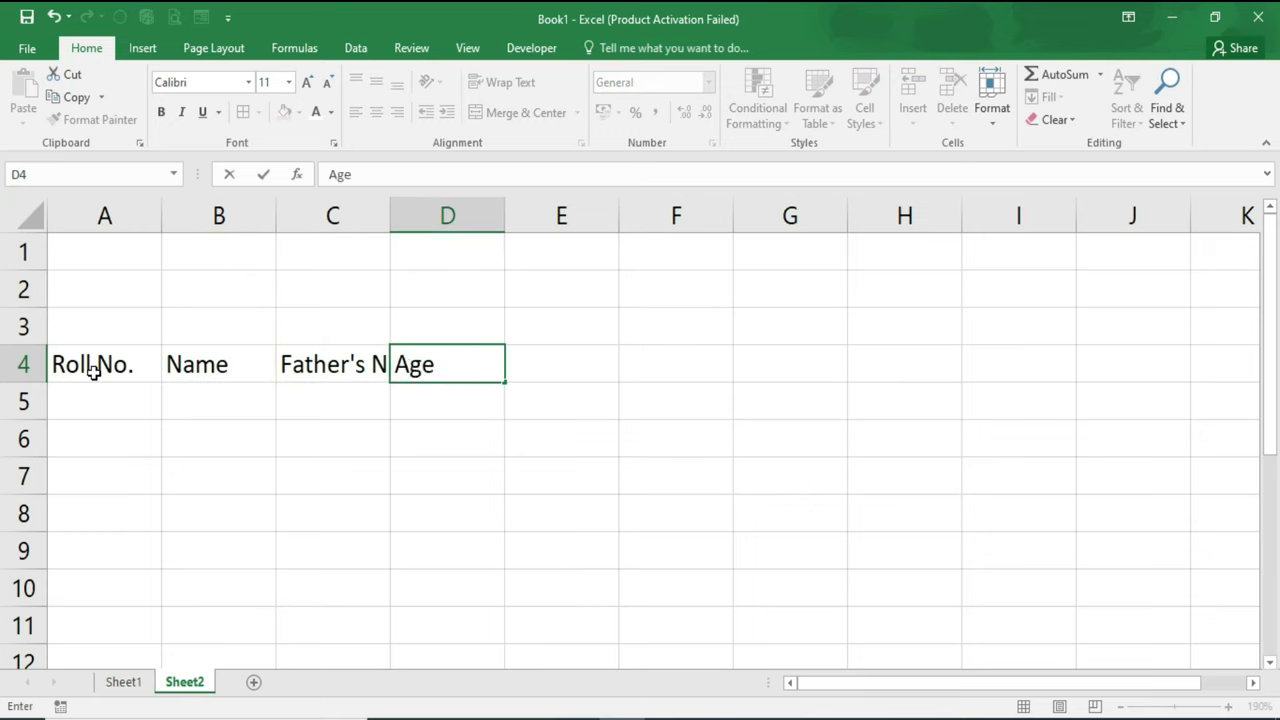
{"action": "key", "text": "Tab"}
{"action": "type", "text": "Clas"}
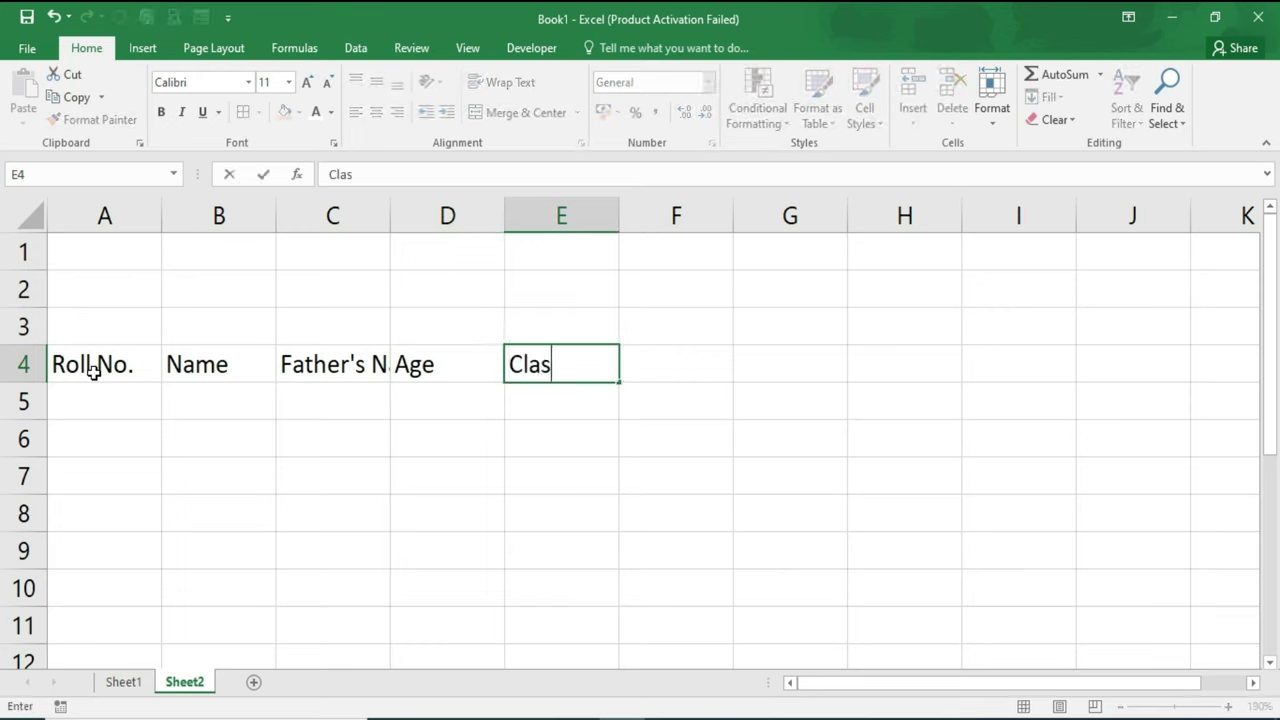
{"action": "type", "text": "s"}
{"action": "key", "text": "Tab"}
{"action": "type", "text": "Contact No."}
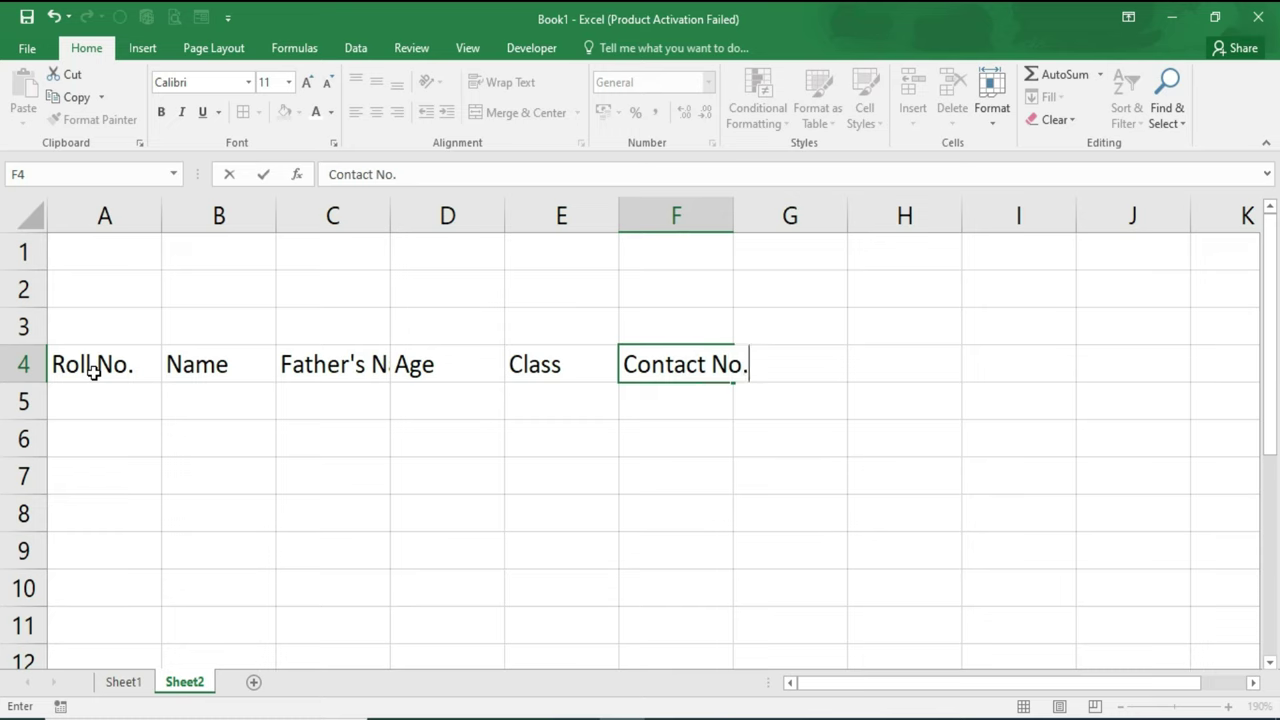
{"action": "left_click", "coordinate": [820, 351]}
{"action": "type", "text": "Monthly Fee"}
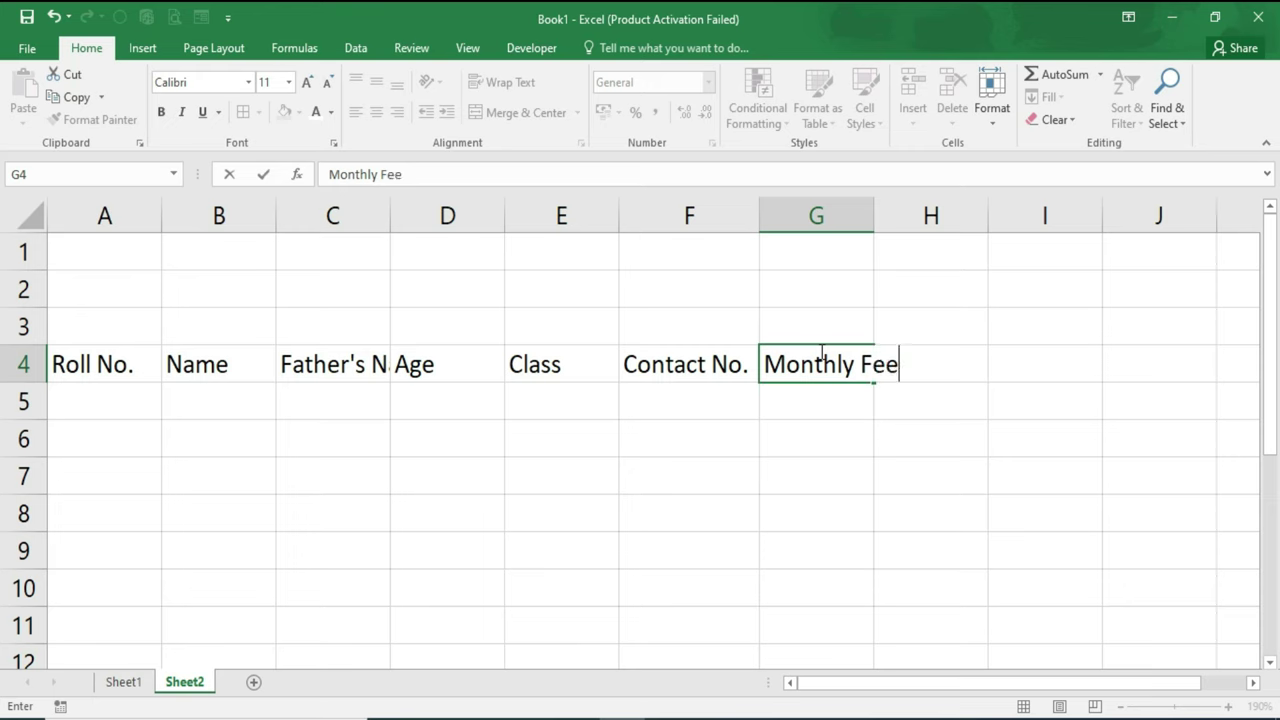
{"action": "key", "text": "Tab"}
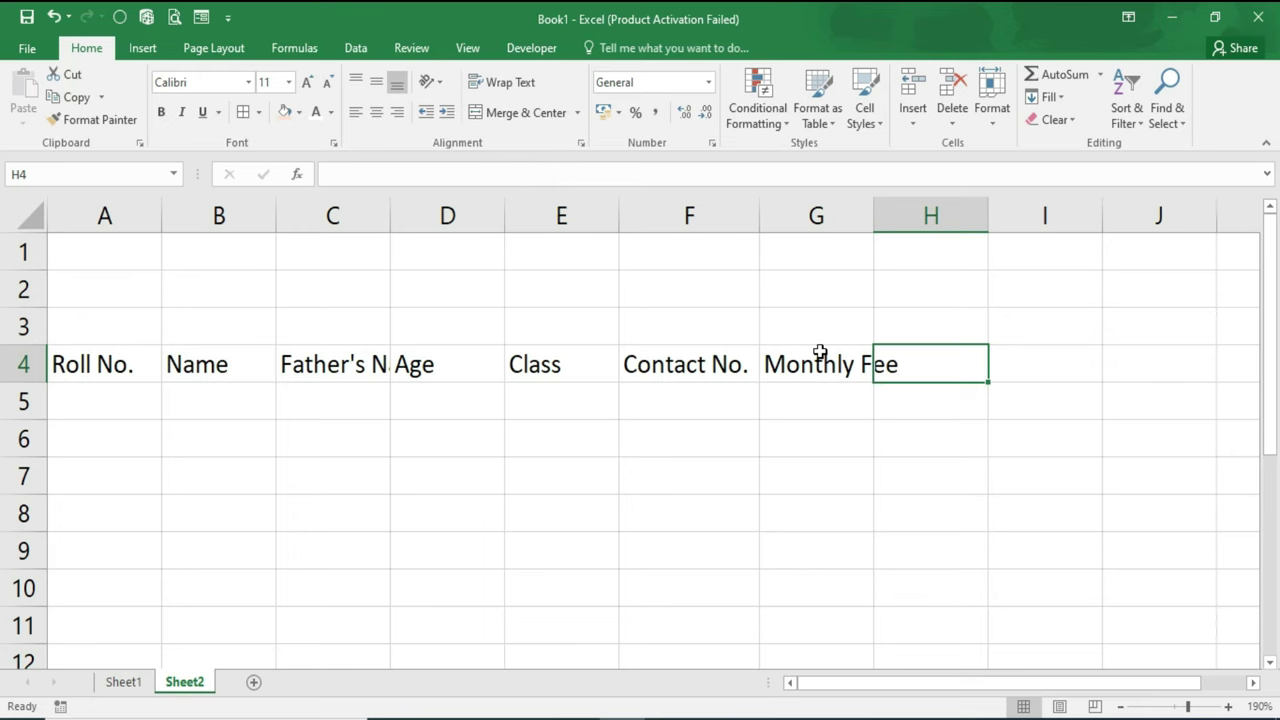
- Enter month headings Apr, May, June from H4 and fill the month series through Mar
{"action": "type", "text": "a"}
{"action": "key", "text": "BackSpace"}
{"action": "type", "text": "Apr"}
{"action": "key", "text": "Tab"}
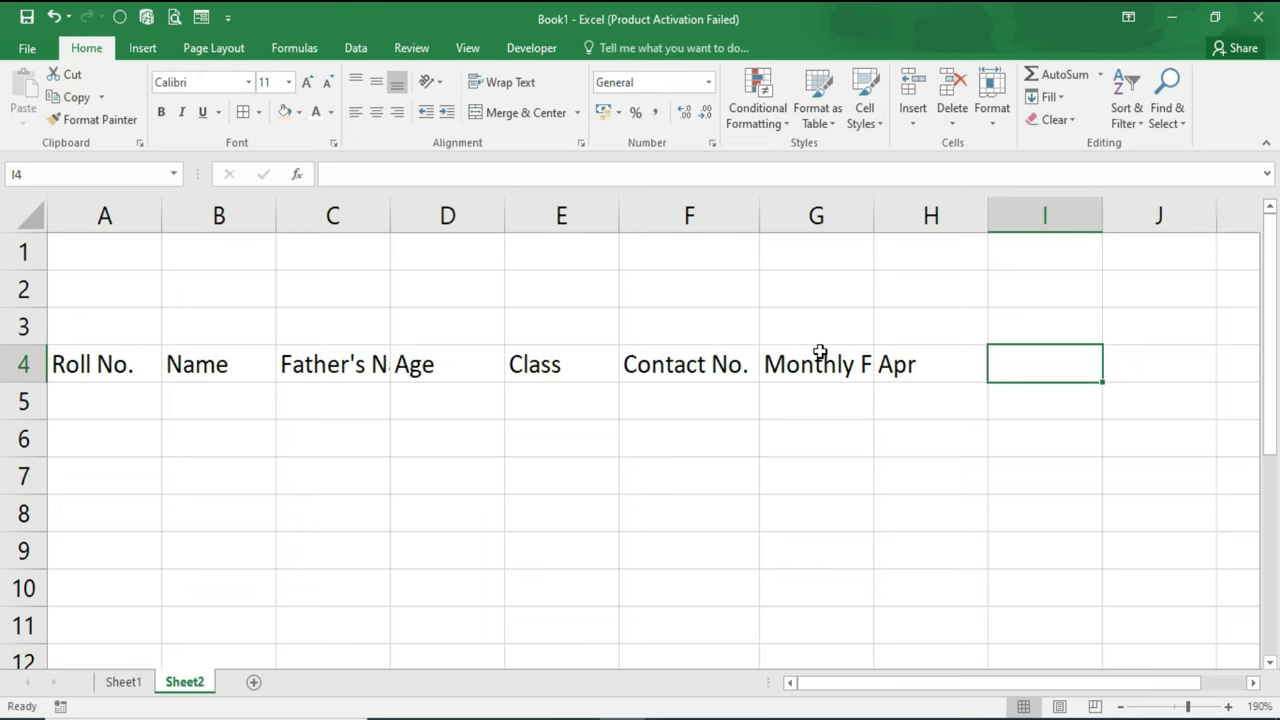
{"action": "type", "text": "May"}
{"action": "key", "text": "Tab"}
{"action": "type", "text": "June"}
{"action": "left_click", "coordinate": [998, 537]}
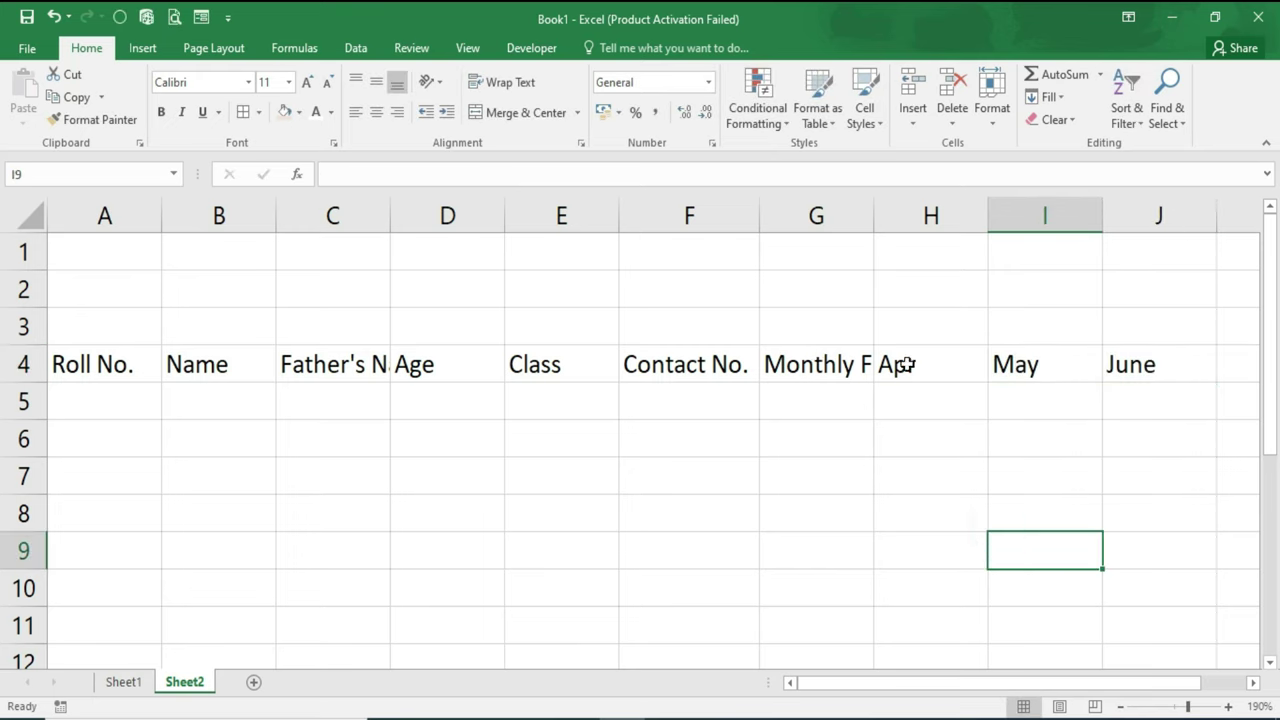
{"action": "left_click_drag", "start_coordinate": [905, 365], "coordinate": [1000, 363]}
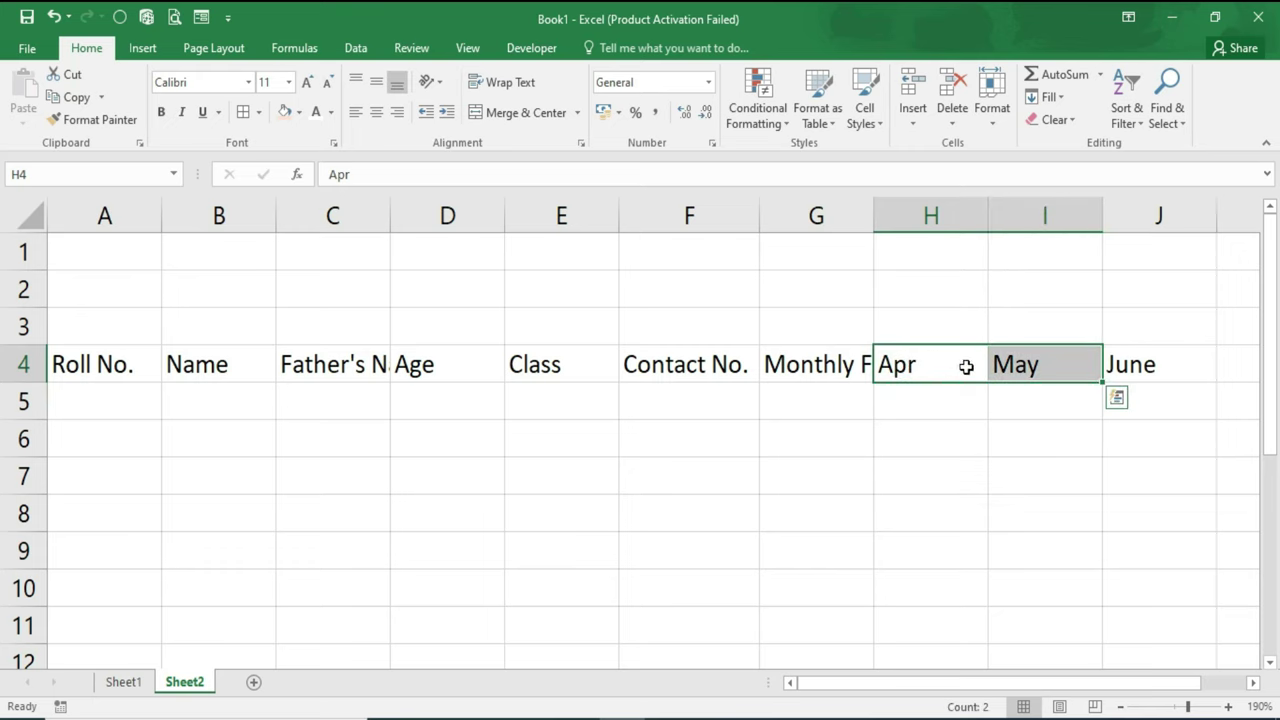
{"action": "left_click_drag", "start_coordinate": [980, 688], "coordinate": [1010, 688]}
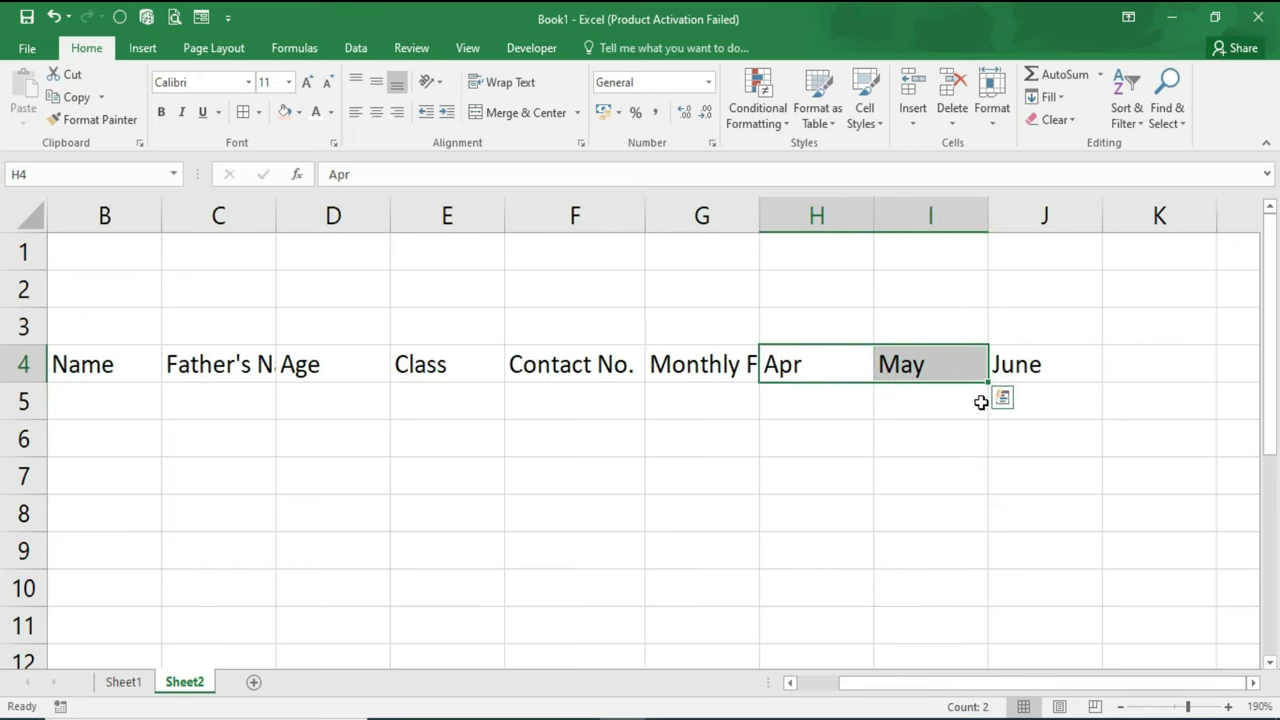
{"action": "mouse_move", "coordinate": [988, 383]}
{"action": "left_mouse_down"}
{"action": "mouse_move", "coordinate": [1276, 390]}
{"action": "mouse_move", "coordinate": [805, 387]}
{"action": "left_mouse_up"}
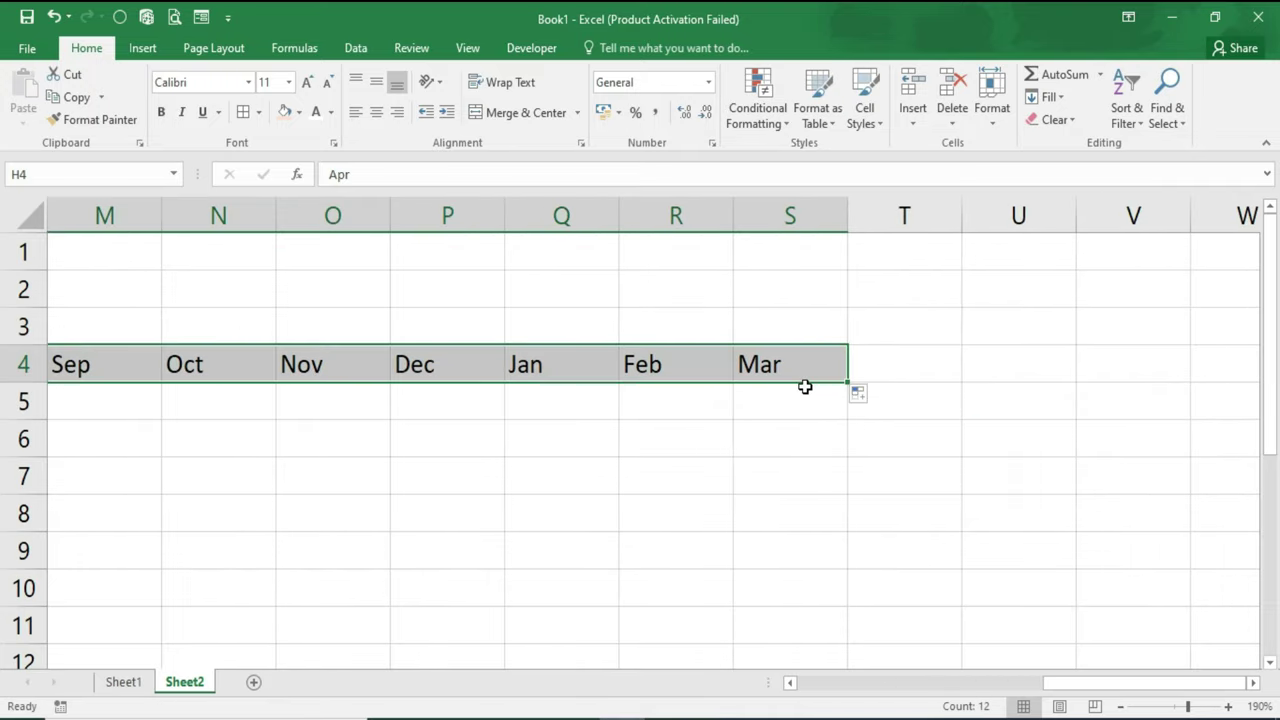
- Type Paid Months, Remaining Months, Fee Submitted and Remaining Fee into T4:W4
{"action": "left_click", "coordinate": [858, 364]}
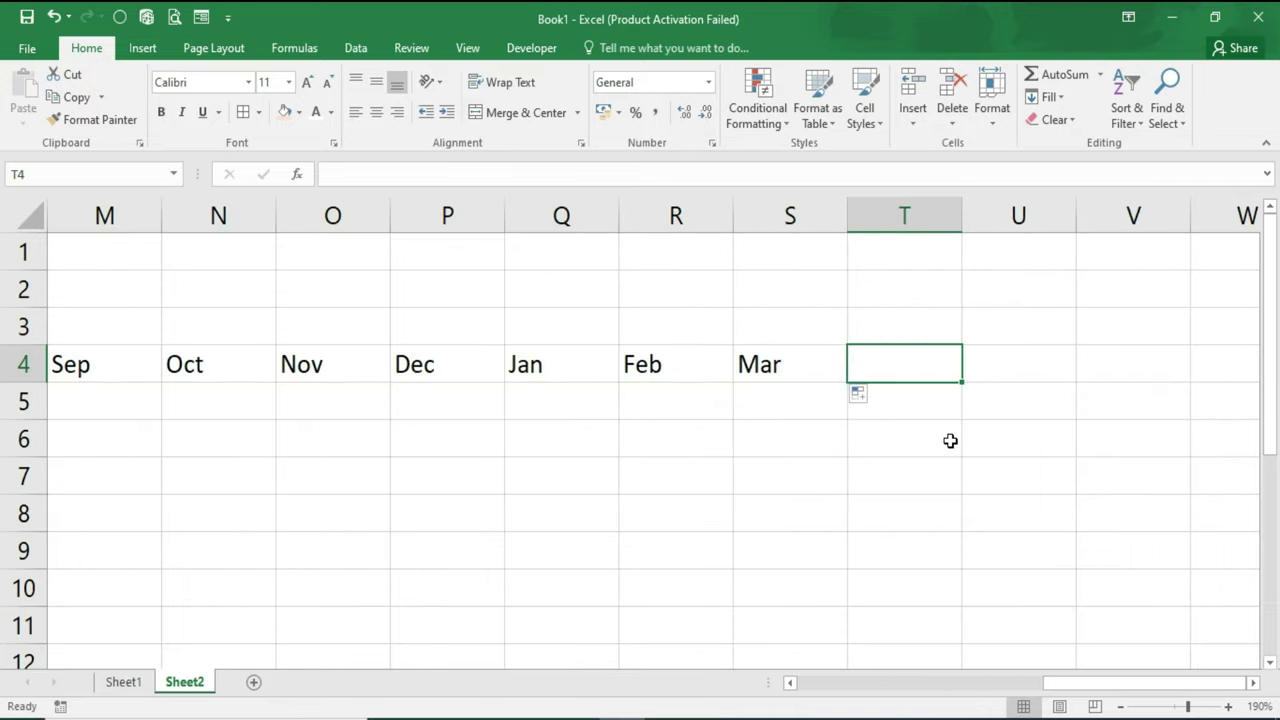
{"action": "type", "text": "Paid Months"}
{"action": "key", "text": "Tab"}
{"action": "type", "text": "Remaining"}
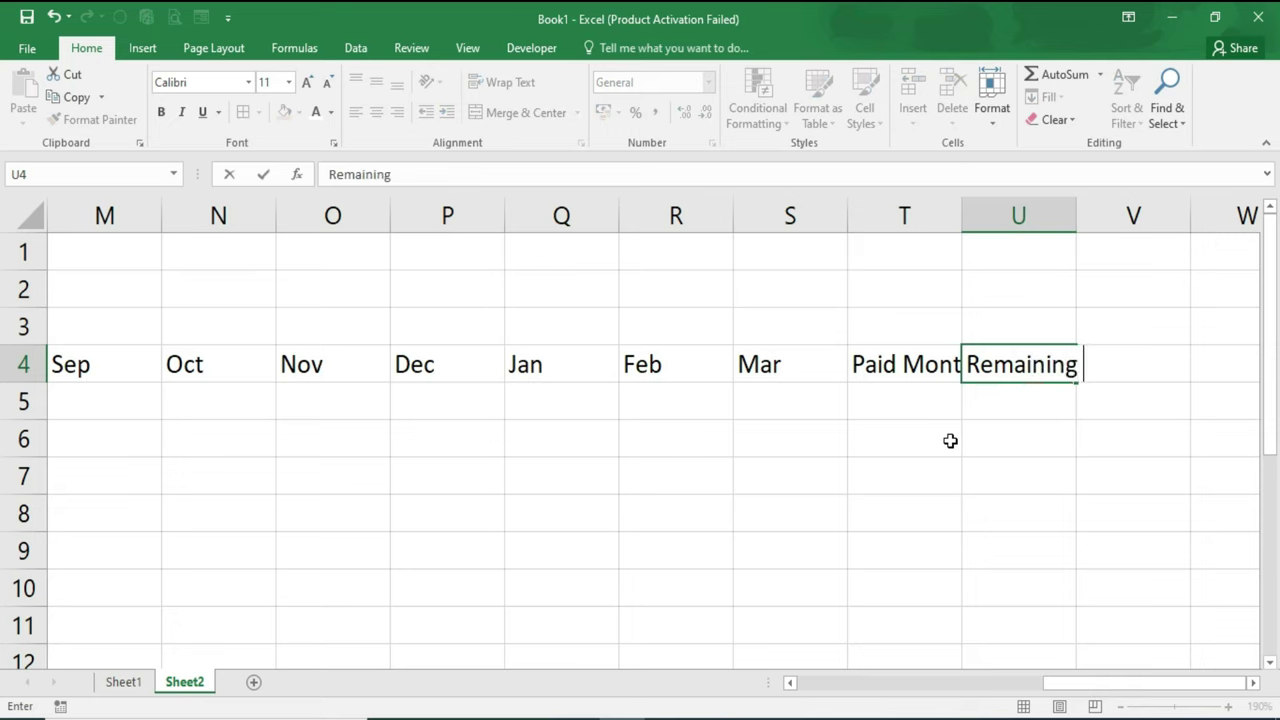
{"action": "type", "text": " Months"}
{"action": "key", "text": "Tab"}
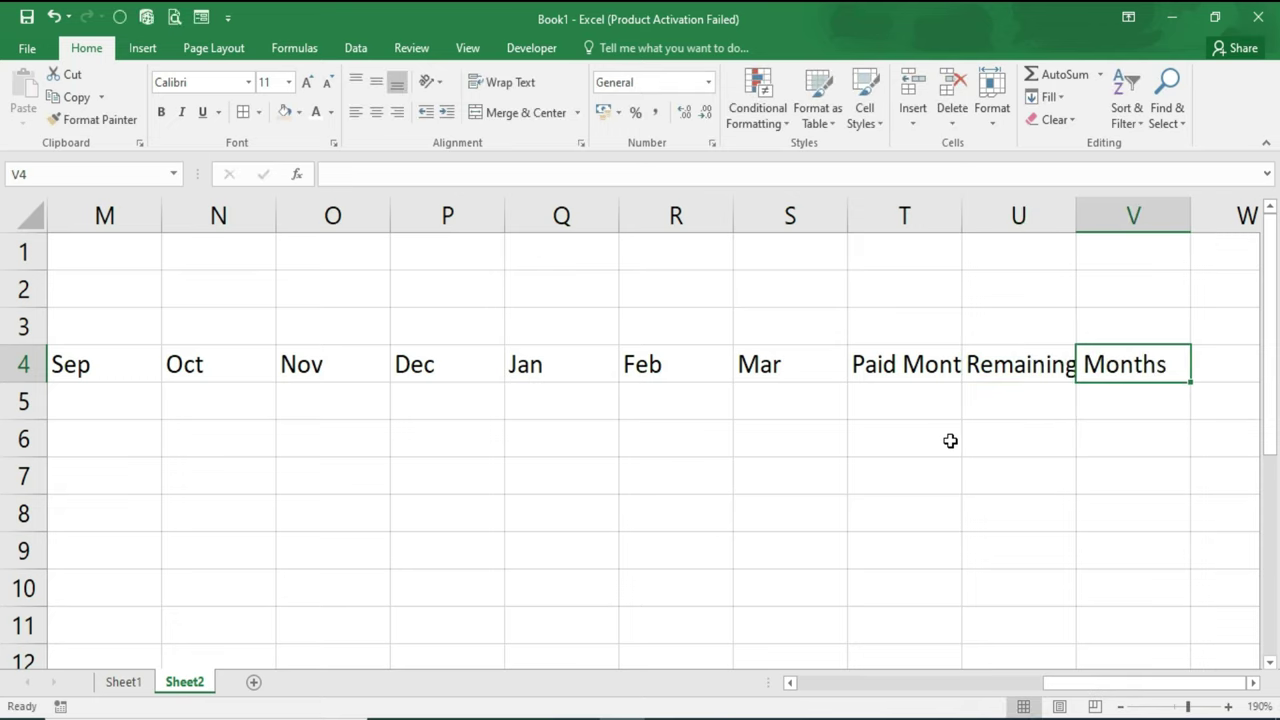
{"action": "type", "text": "Fee S"}
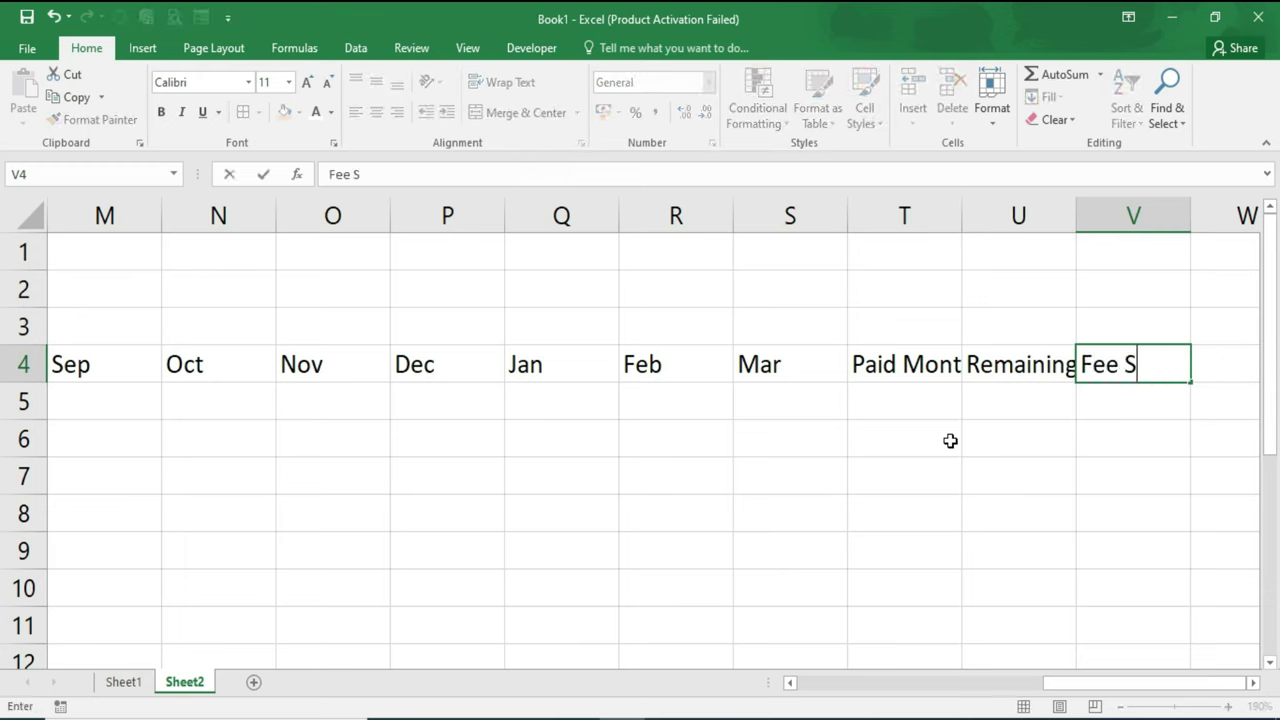
{"action": "type", "text": "ub"}
{"action": "type", "text": "mitted"}
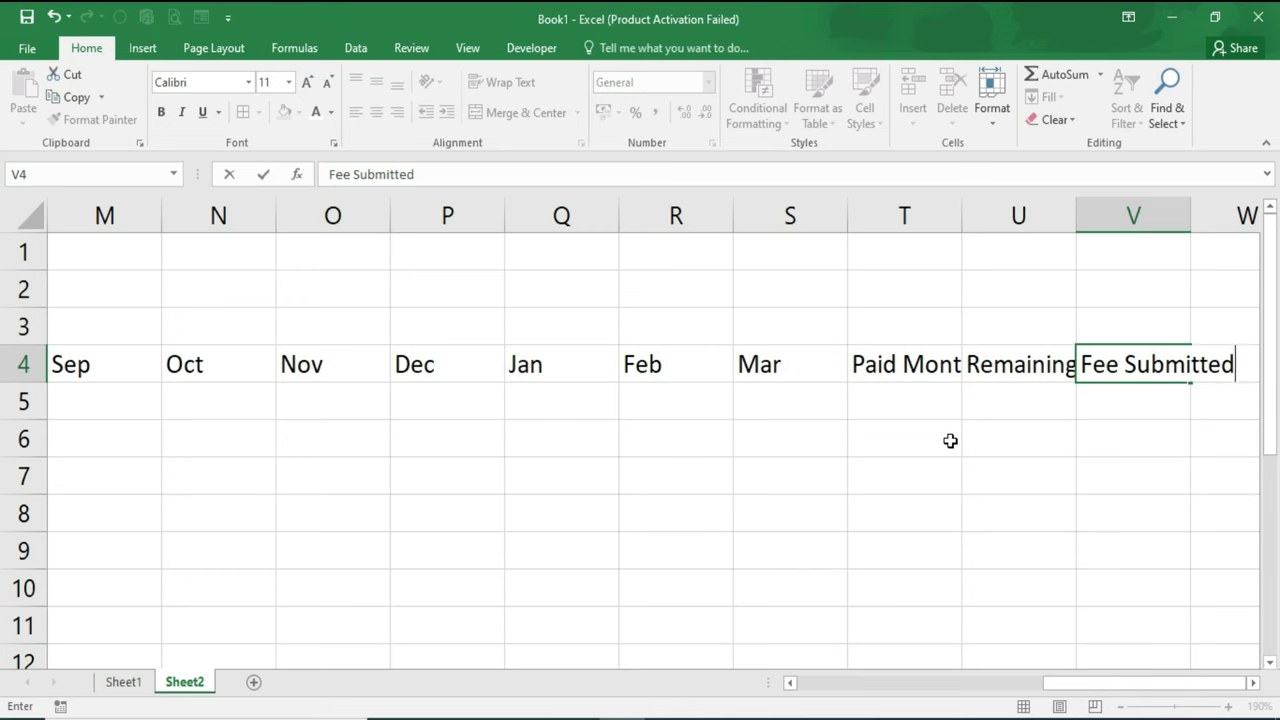
{"action": "key", "text": "Tab"}
{"action": "type", "text": "Remaining Fee"}
{"action": "key", "text": "Return"}
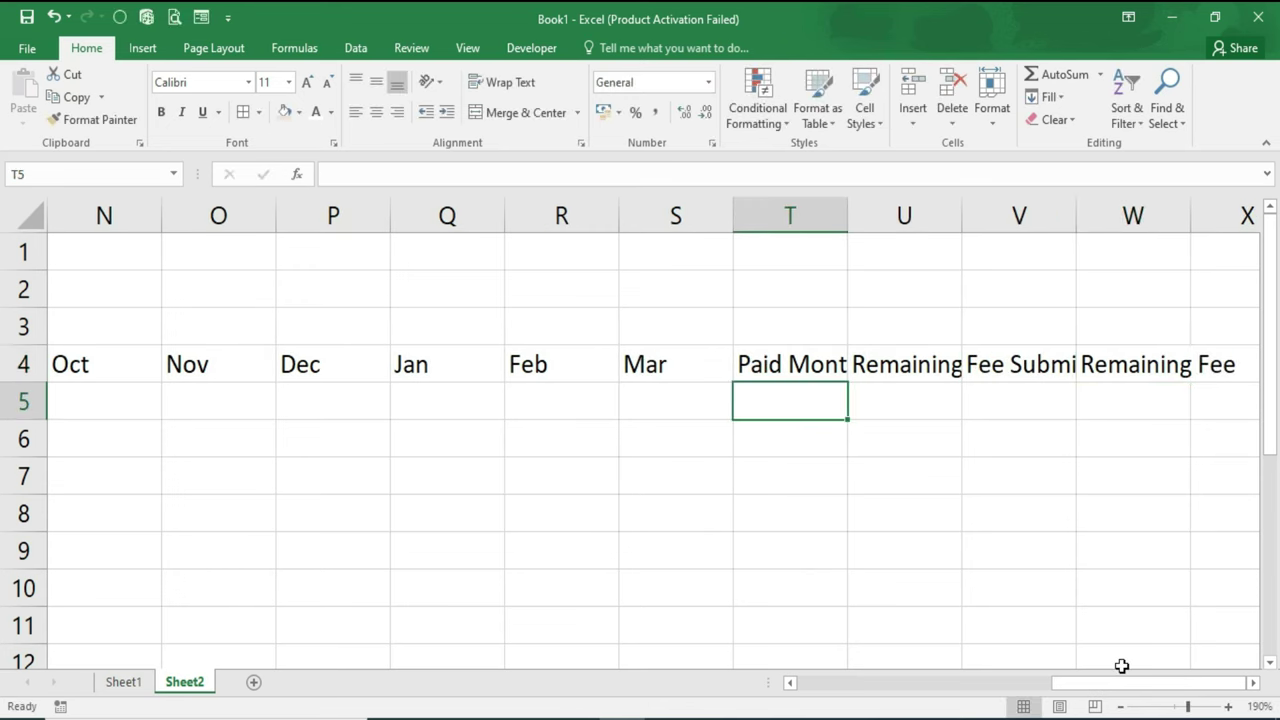
- Wrap, top-align and centre the A4:W4 headers and autofit their column widths
{"action": "scroll", "coordinate": [605, 513], "scroll_direction": "down", "scroll_amount": 3, "text": "ctrl"}
{"action": "scroll", "coordinate": [397, 437], "scroll_direction": "down", "scroll_amount": 3, "text": "ctrl"}
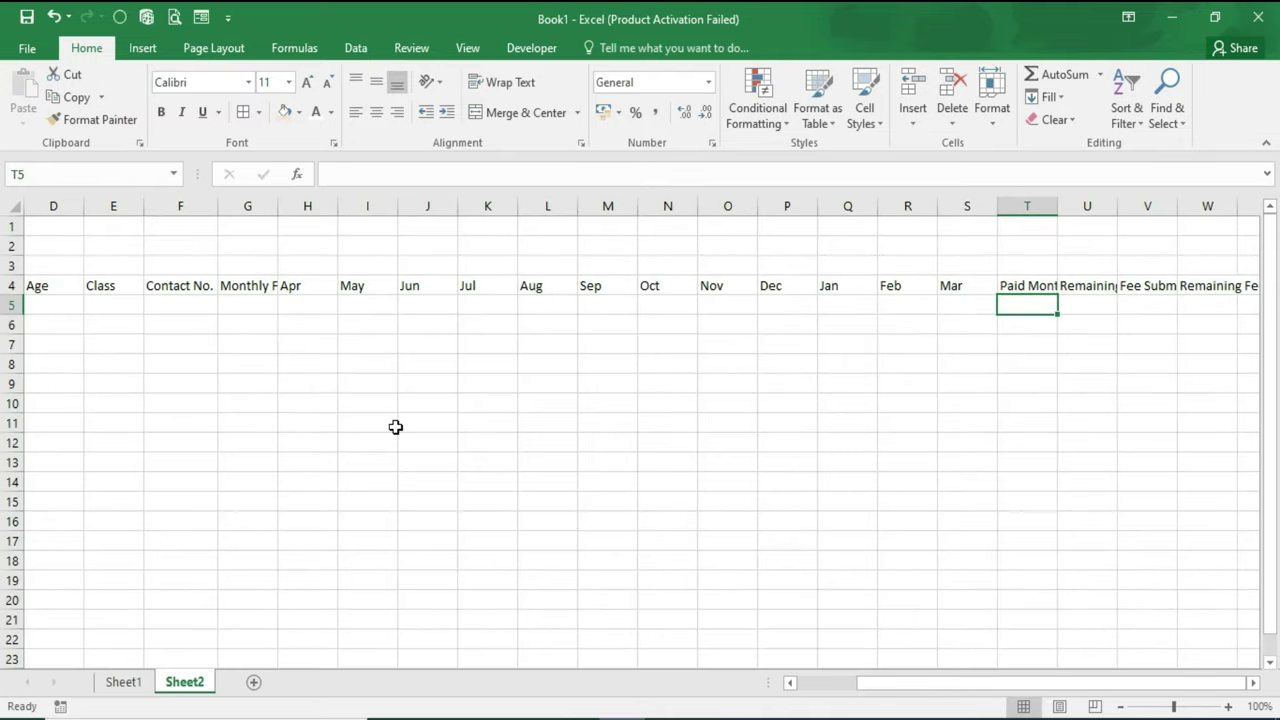
{"action": "scroll", "coordinate": [423, 531], "scroll_direction": "up", "scroll_amount": 2, "text": "ctrl"}
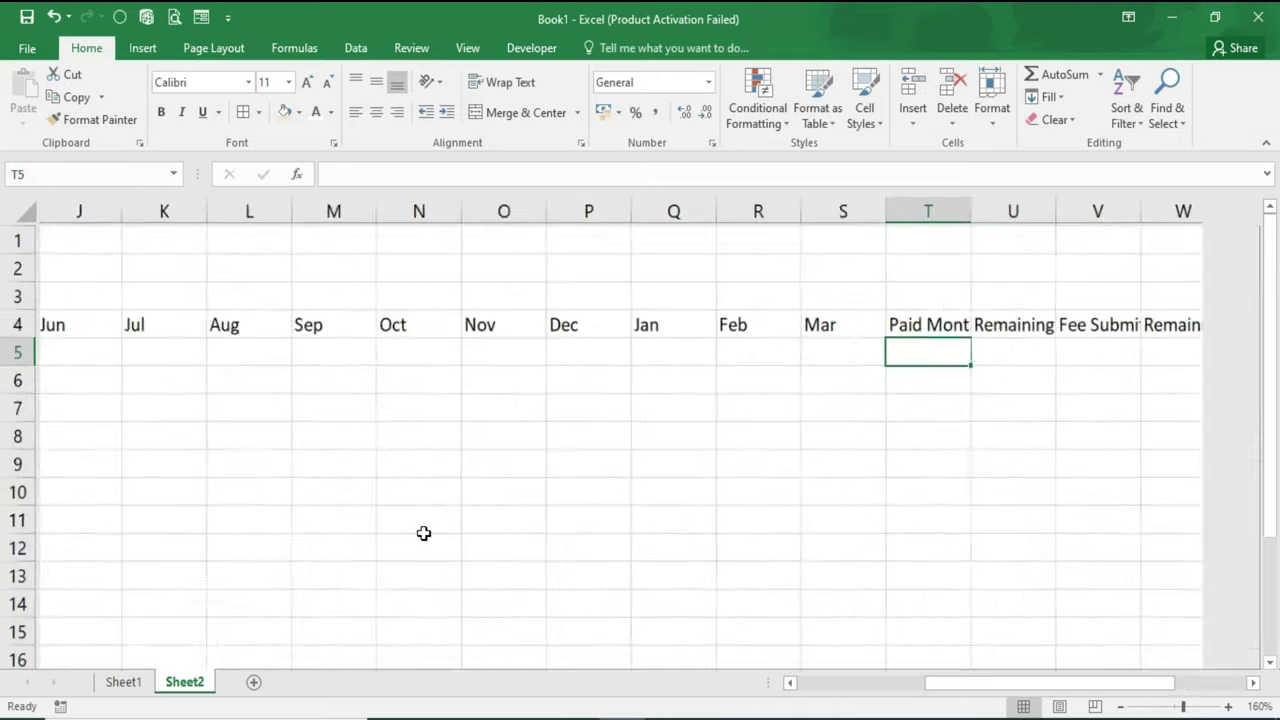
{"action": "scroll", "coordinate": [423, 526], "scroll_direction": "up", "scroll_amount": 2, "text": "ctrl"}
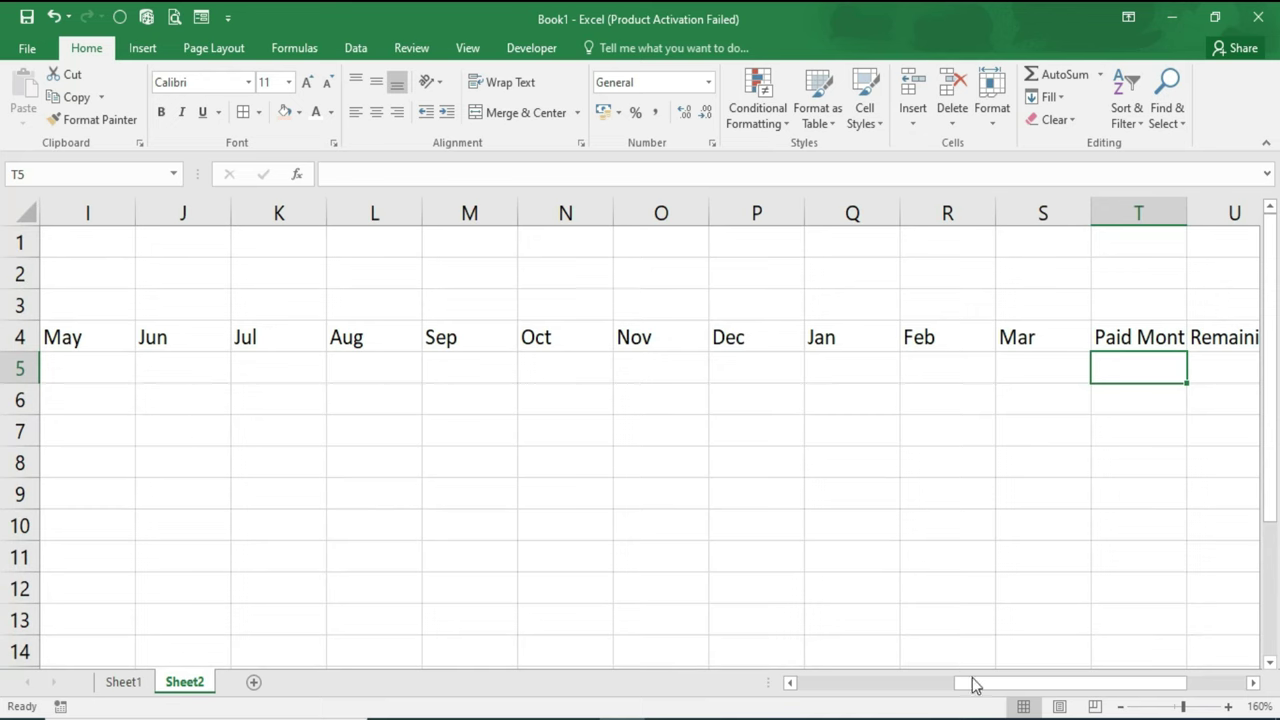
{"action": "left_click_drag", "start_coordinate": [972, 684], "coordinate": [787, 693]}
{"action": "left_click", "coordinate": [78, 348]}
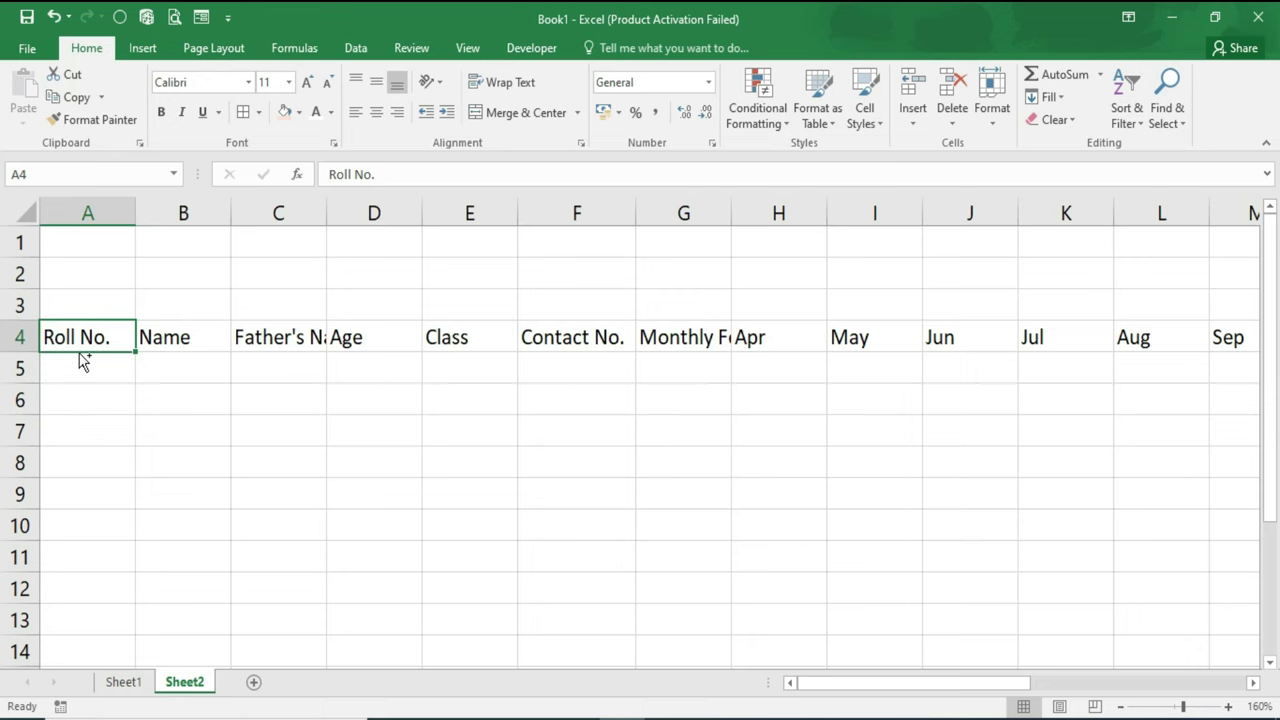
{"action": "key", "text": "ctrl+shift+Right"}
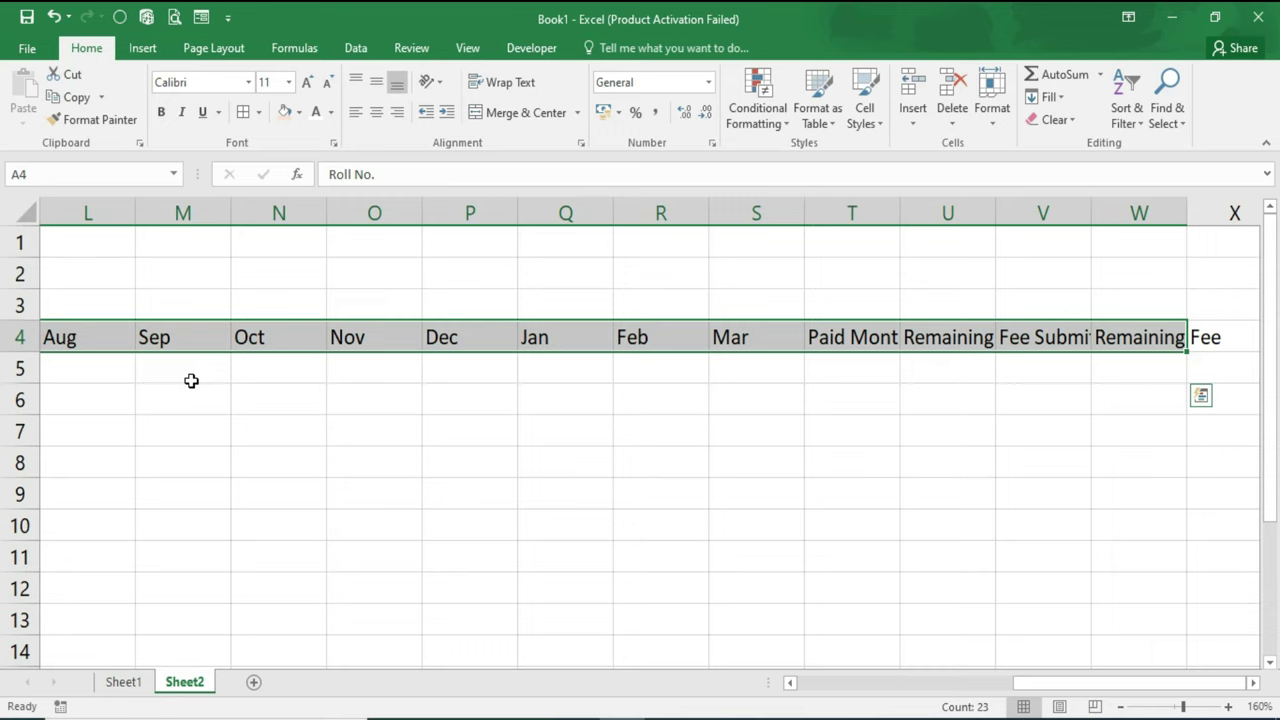
{"action": "left_click", "coordinate": [490, 83]}
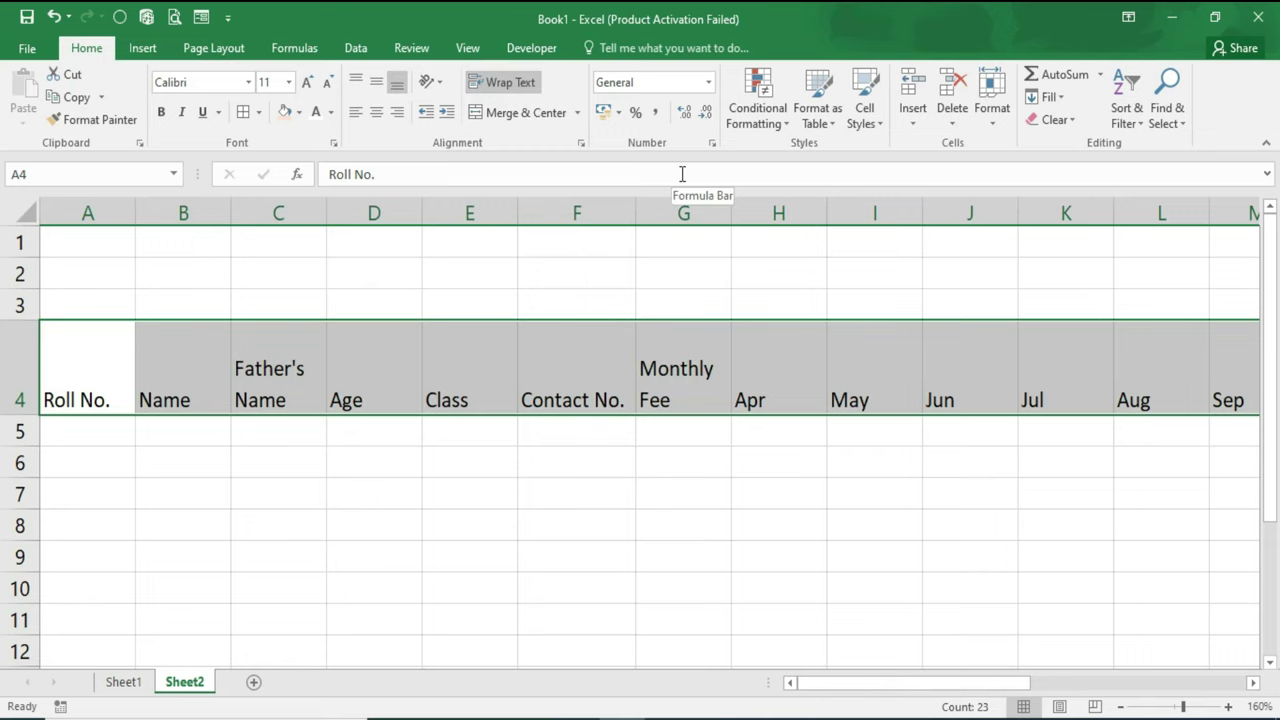
{"action": "left_click", "coordinate": [981, 120]}
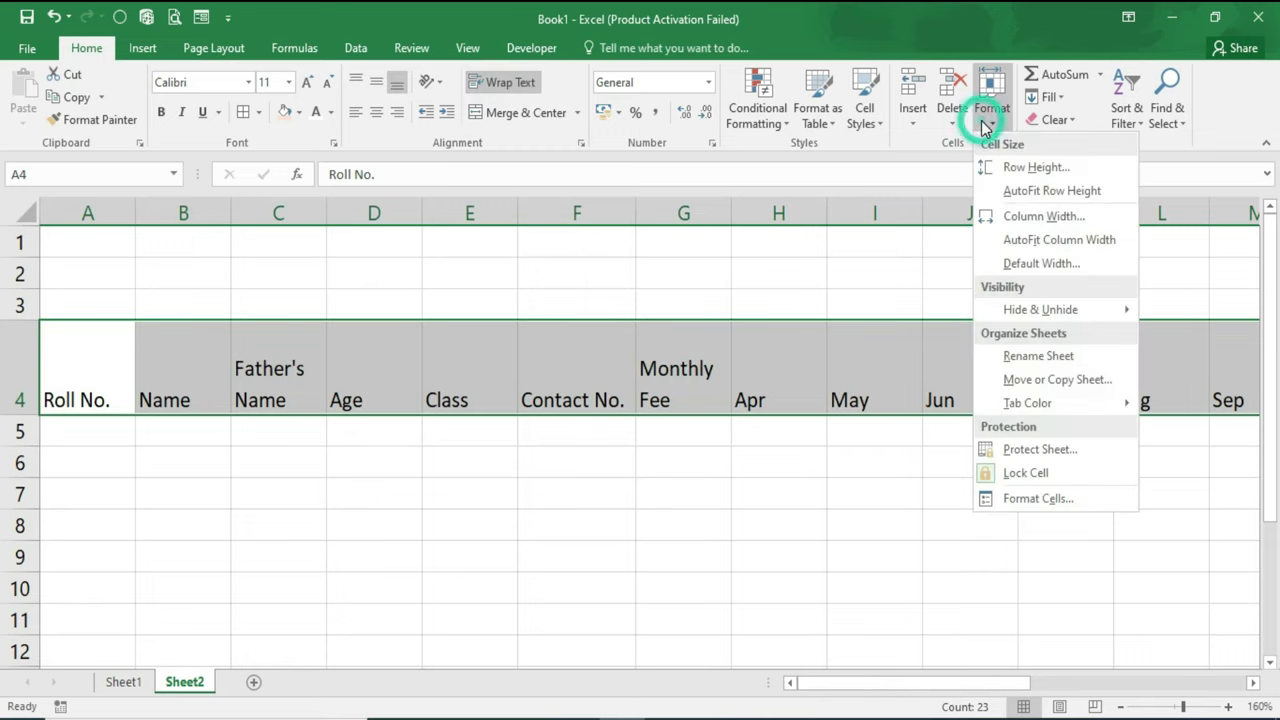
{"action": "left_click", "coordinate": [1006, 243]}
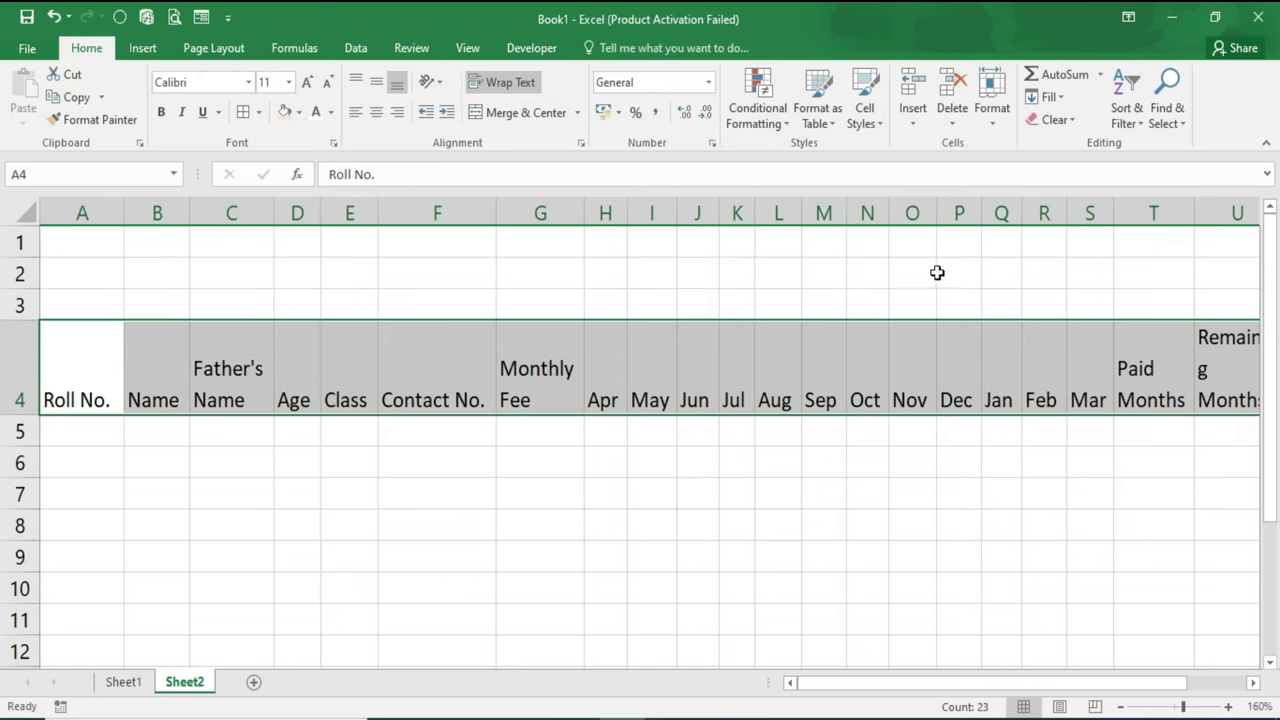
{"action": "left_click", "coordinate": [355, 84]}
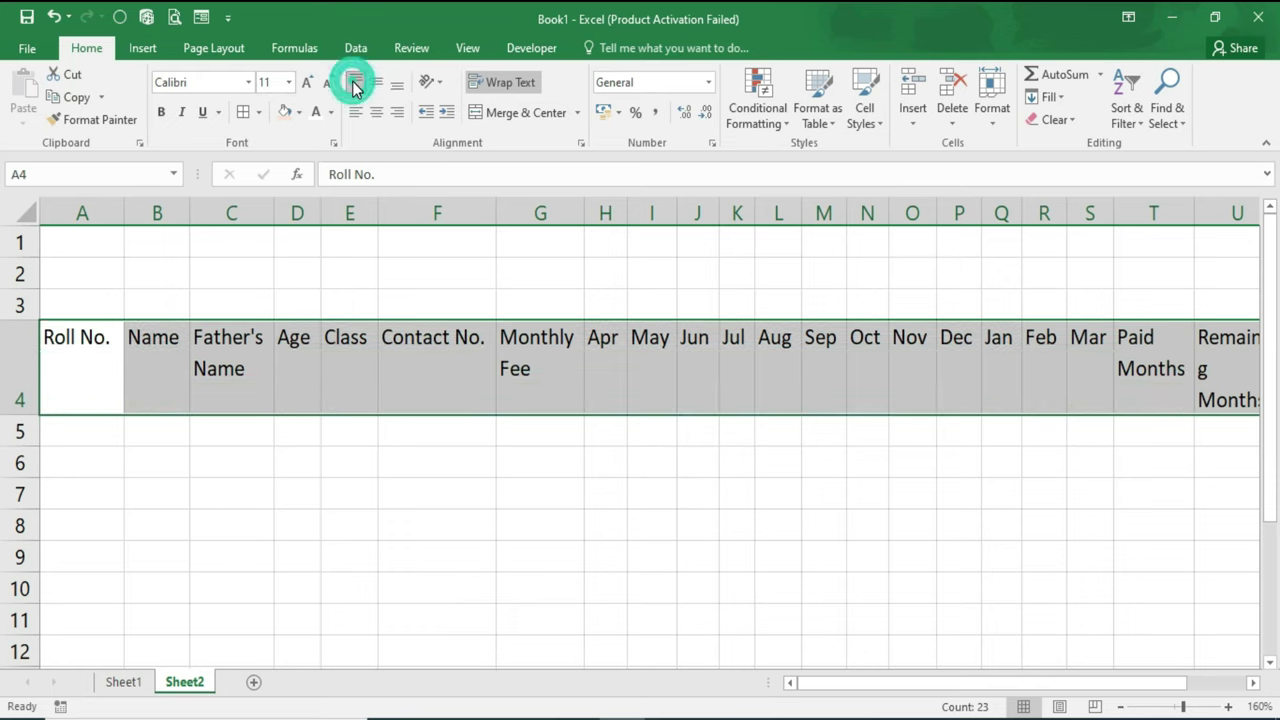
{"action": "left_click", "coordinate": [372, 115]}
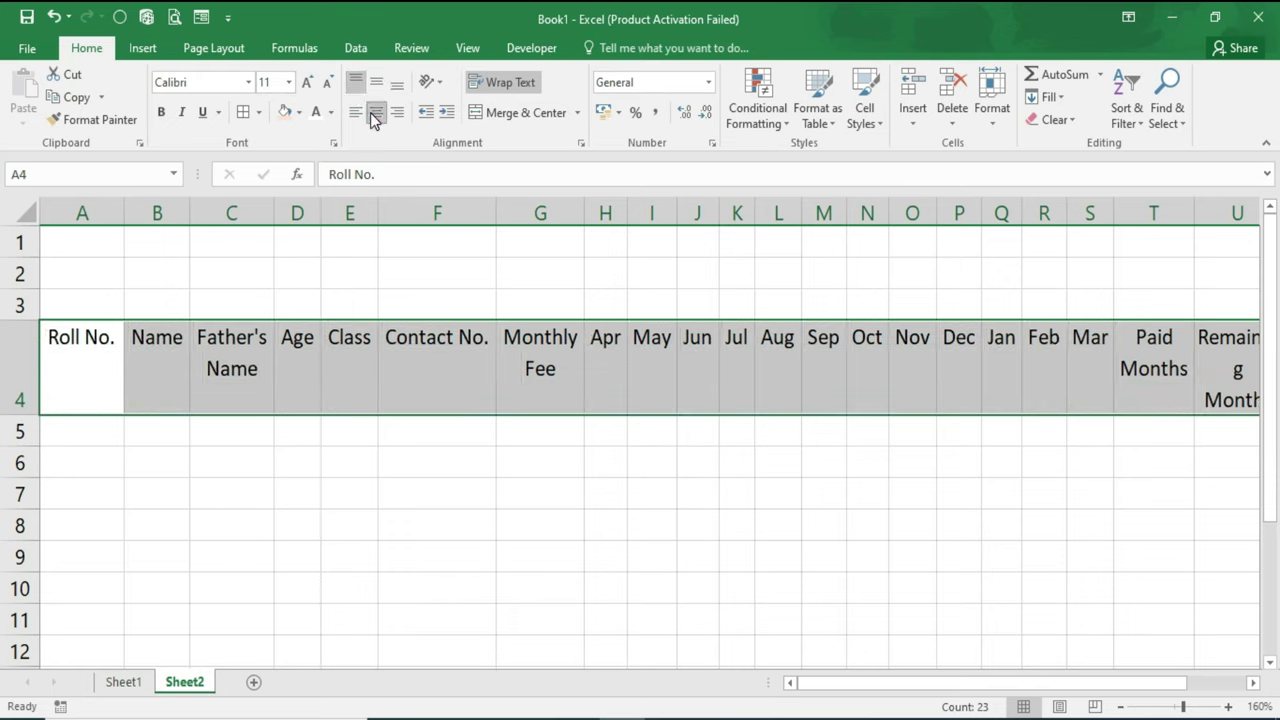
- Reduce the T4:W4 headers to font size 9 and autofit row 4's height
{"action": "left_click_drag", "start_coordinate": [35, 413], "coordinate": [38, 389]}
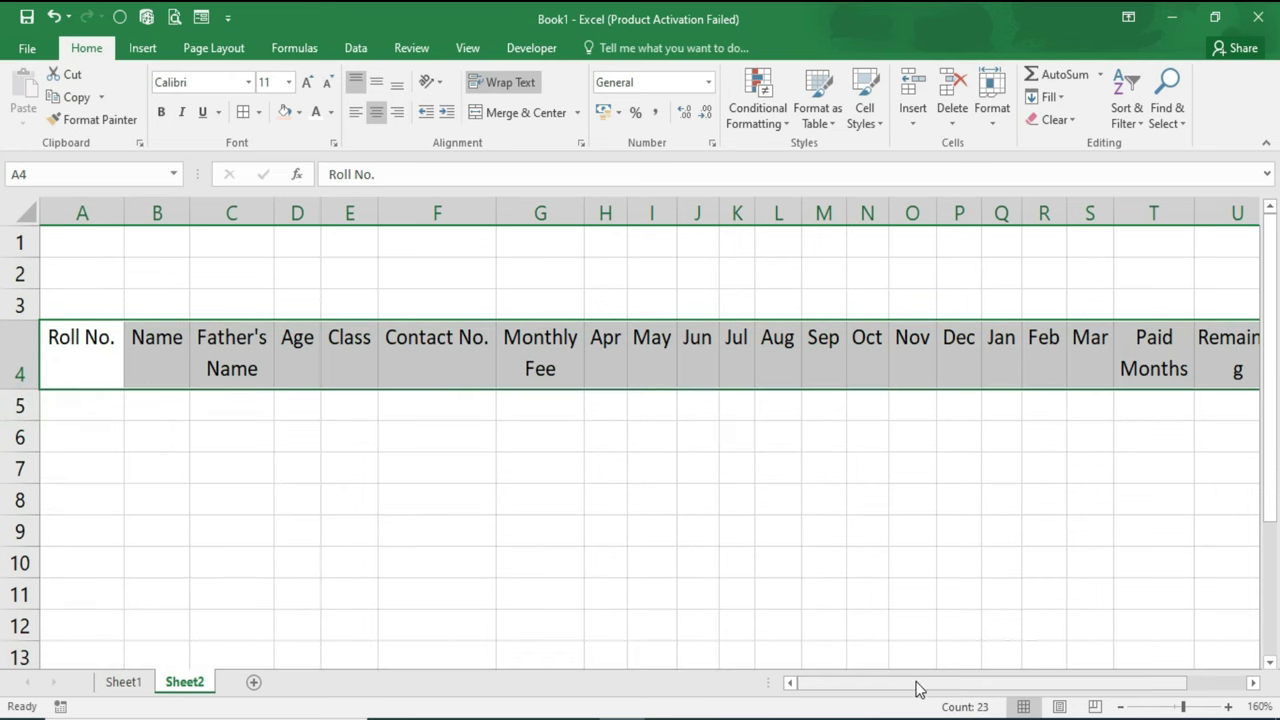
{"action": "left_click_drag", "start_coordinate": [918, 688], "coordinate": [978, 688]}
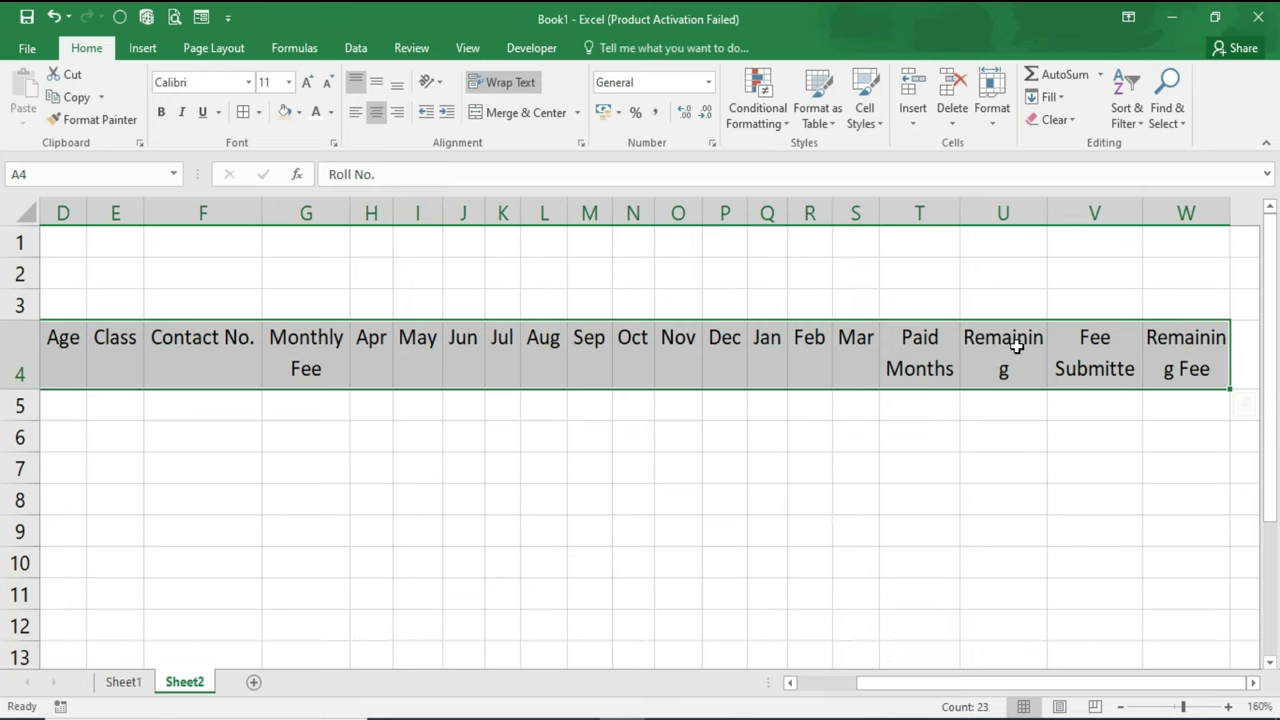
{"action": "left_click_drag", "start_coordinate": [920, 356], "coordinate": [1155, 356]}
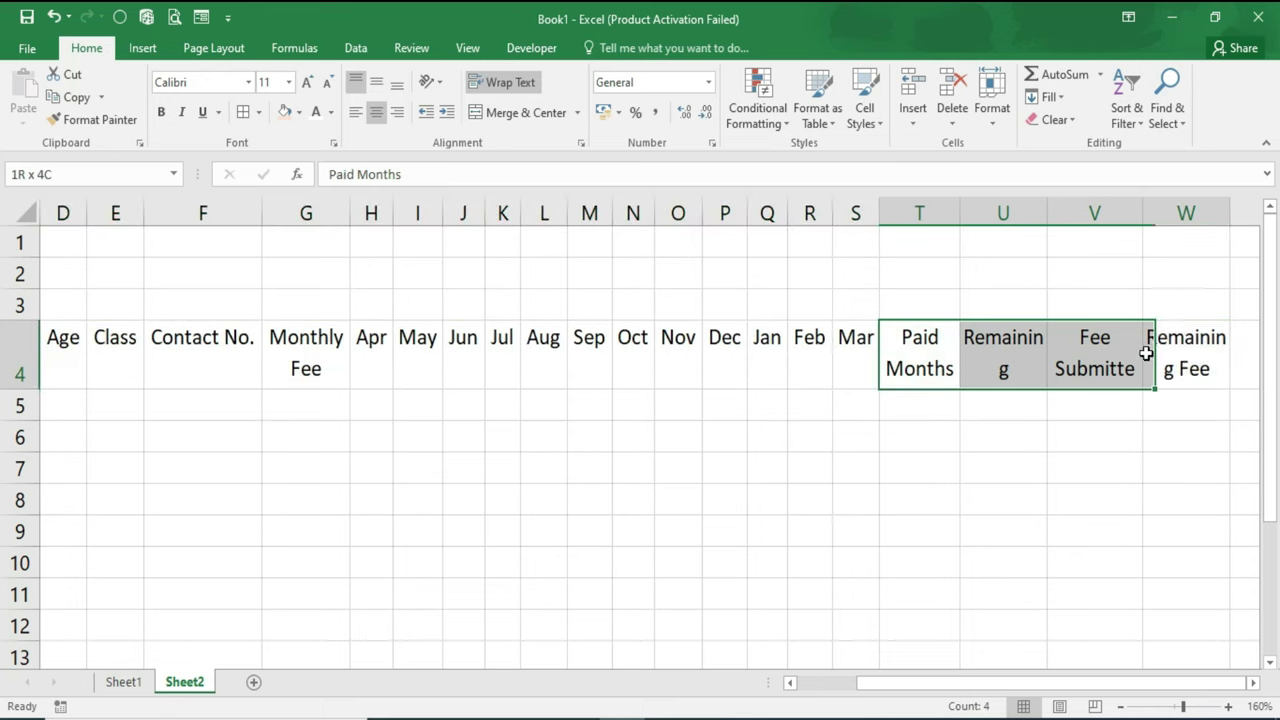
{"action": "left_click", "coordinate": [329, 86]}
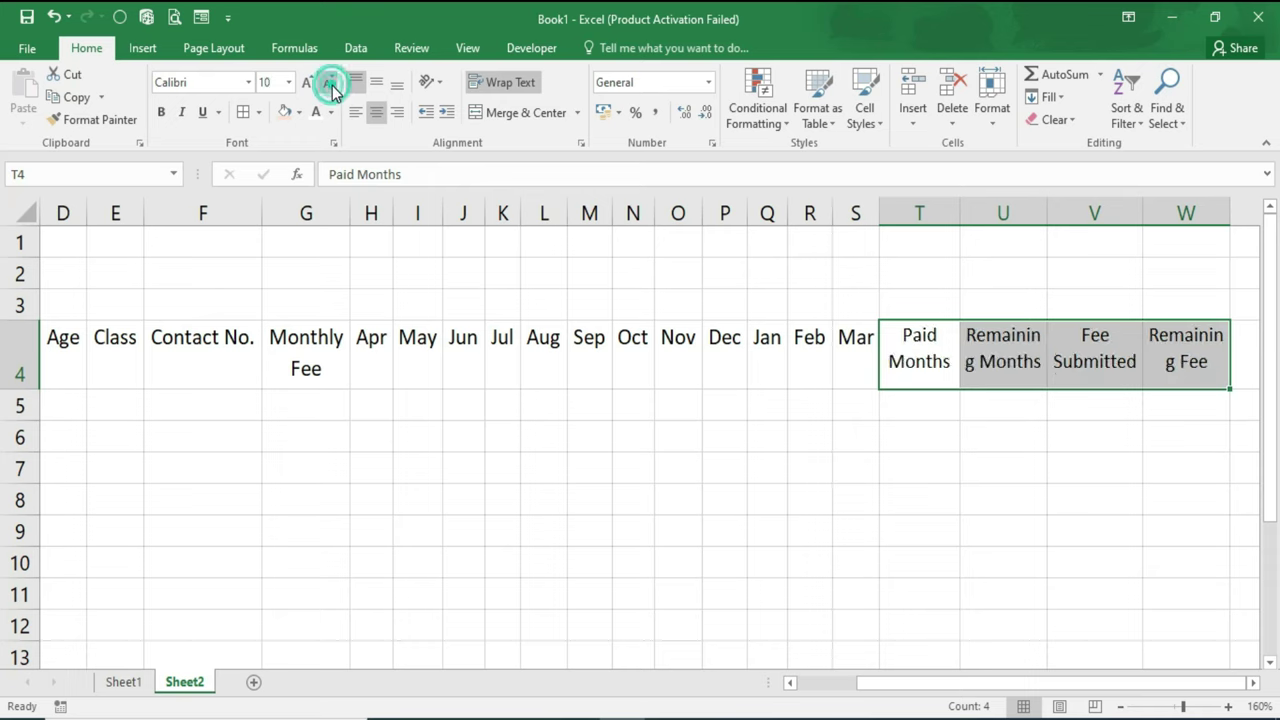
{"action": "left_click", "coordinate": [329, 86]}
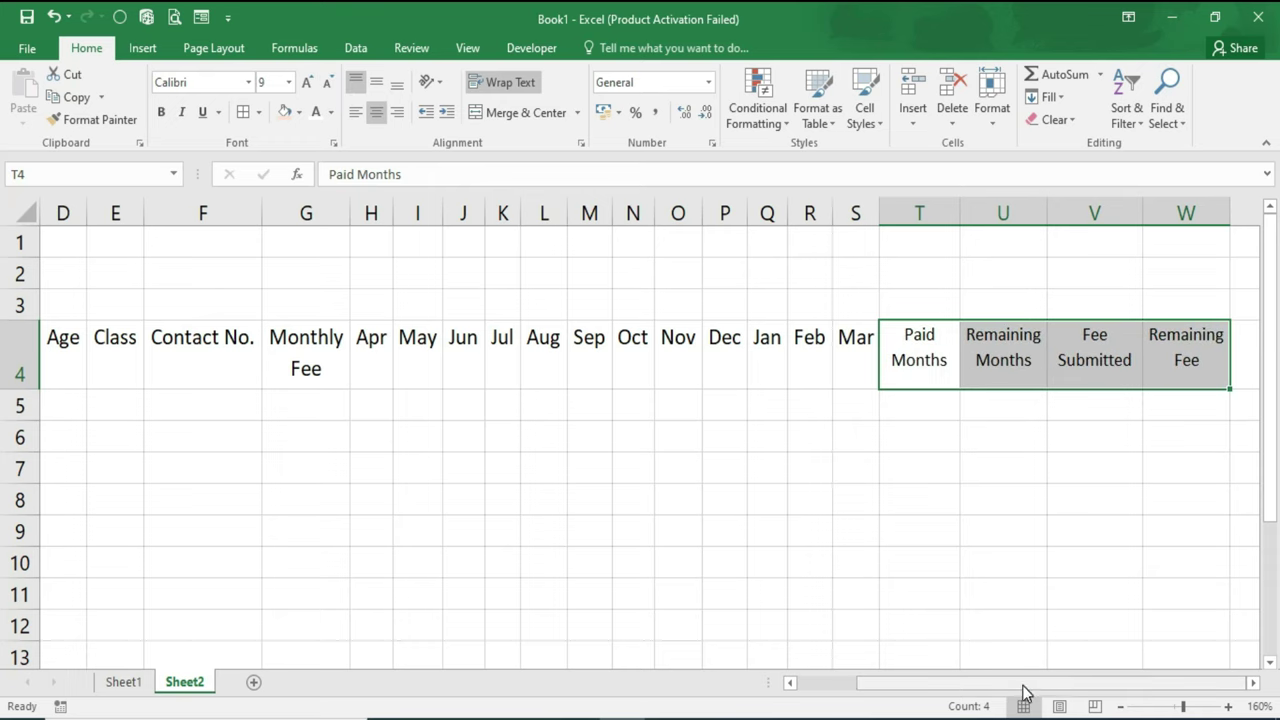
{"action": "left_click_drag", "start_coordinate": [1023, 684], "coordinate": [1014, 684]}
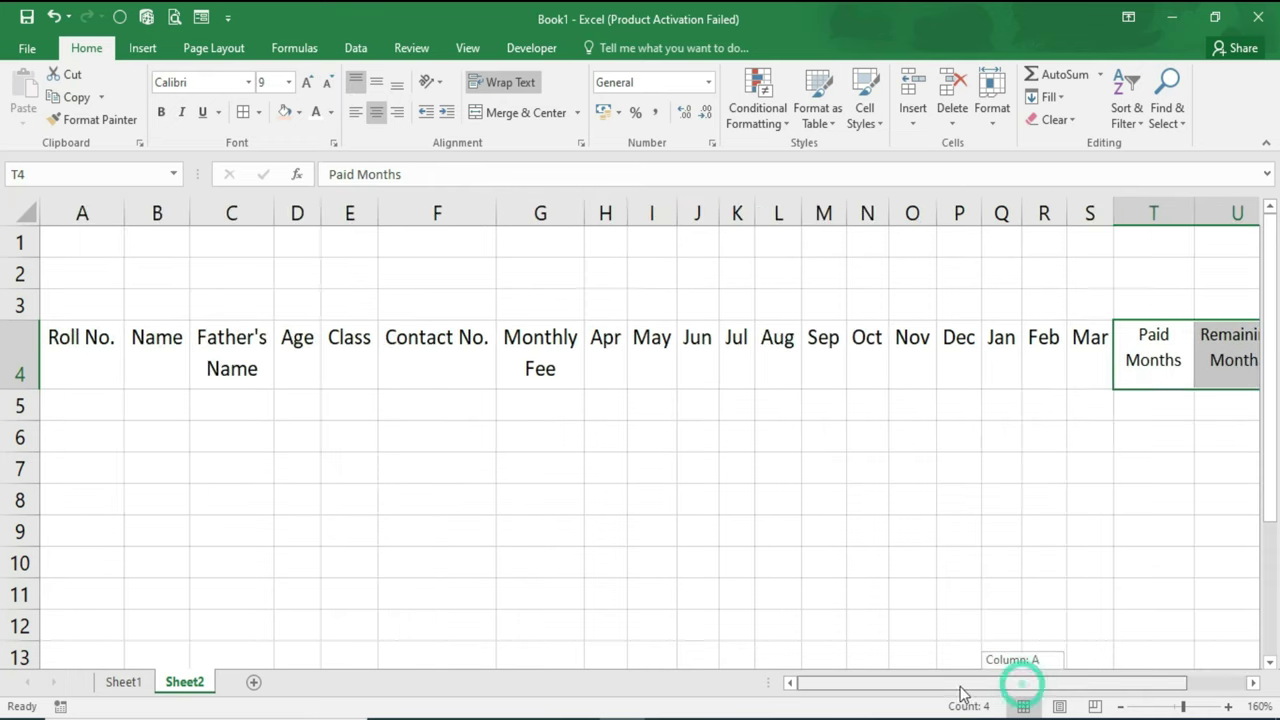
{"action": "left_click_drag", "start_coordinate": [15, 389], "coordinate": [15, 396]}
{"action": "double_click", "coordinate": [15, 390]}
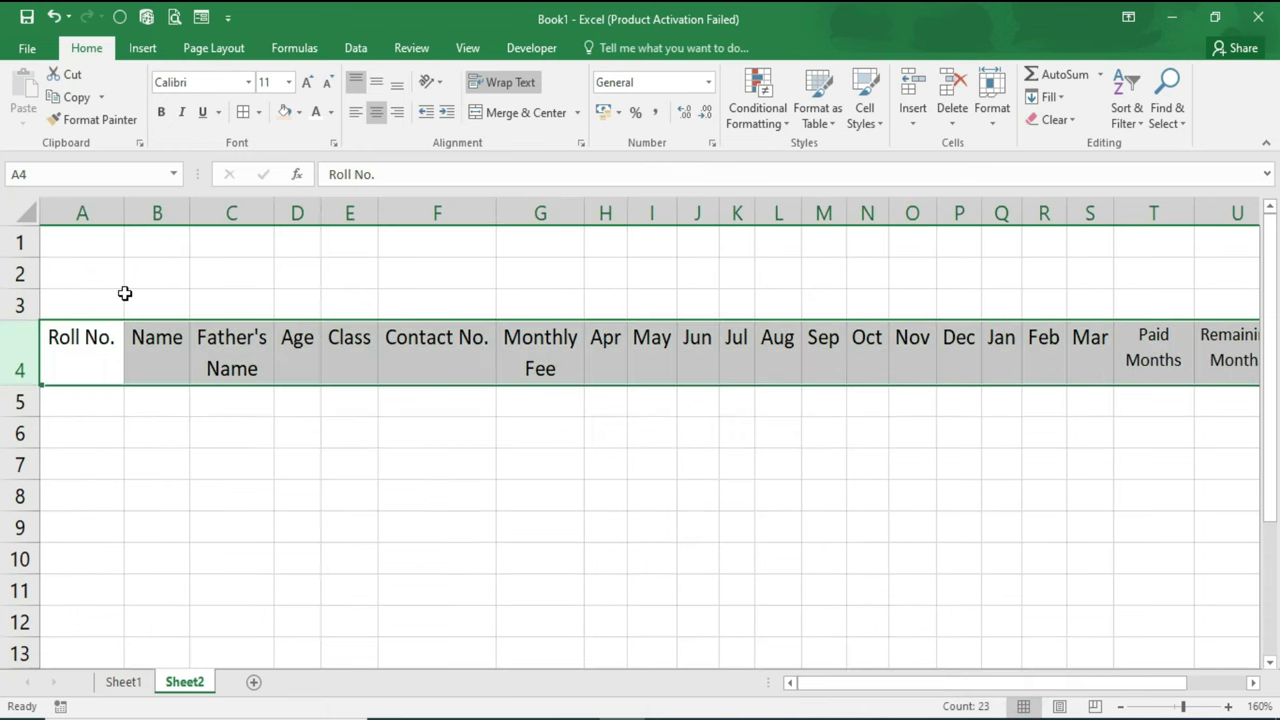
{"action": "scroll", "coordinate": [285, 396], "scroll_direction": "down", "scroll_amount": 1, "text": "ctrl"}
{"action": "scroll", "coordinate": [285, 396], "scroll_direction": "down", "scroll_amount": 1, "text": "ctrl"}
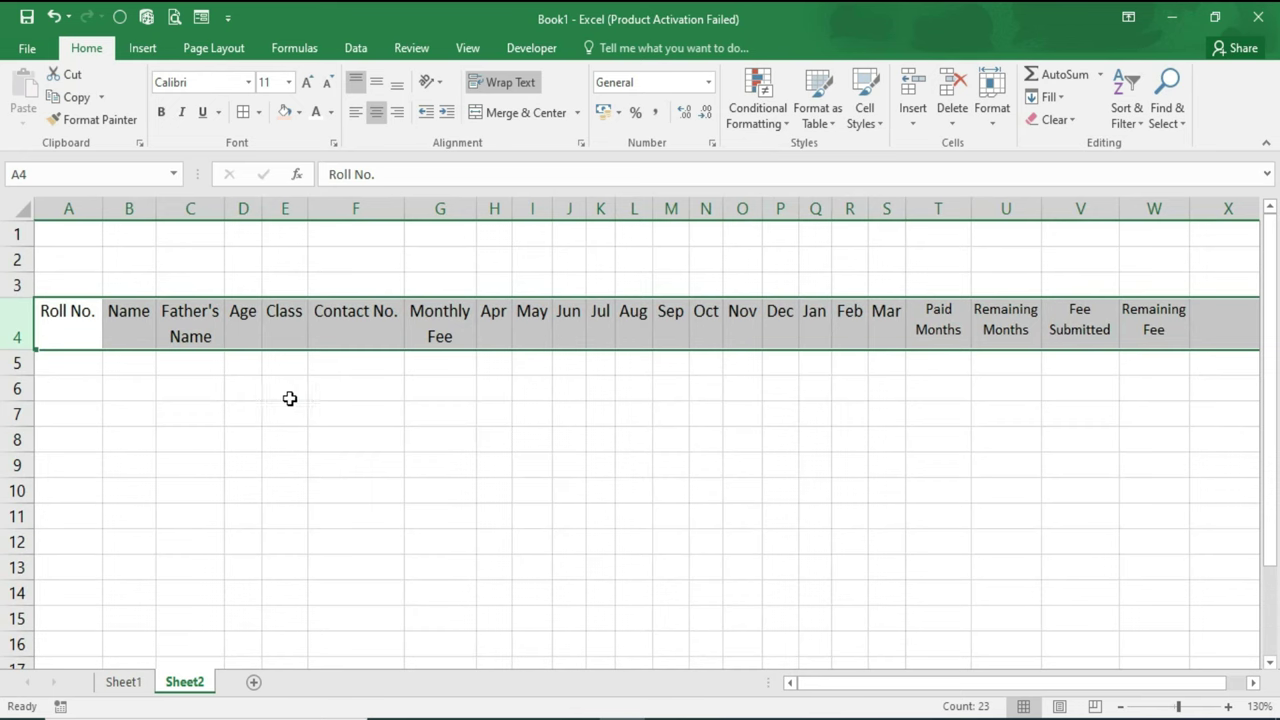
- Make the A4:W4 header bold with yellow fill and all borders, then select A1:W3
{"action": "left_click", "coordinate": [268, 406]}
{"action": "left_click_drag", "start_coordinate": [63, 331], "coordinate": [1175, 327]}
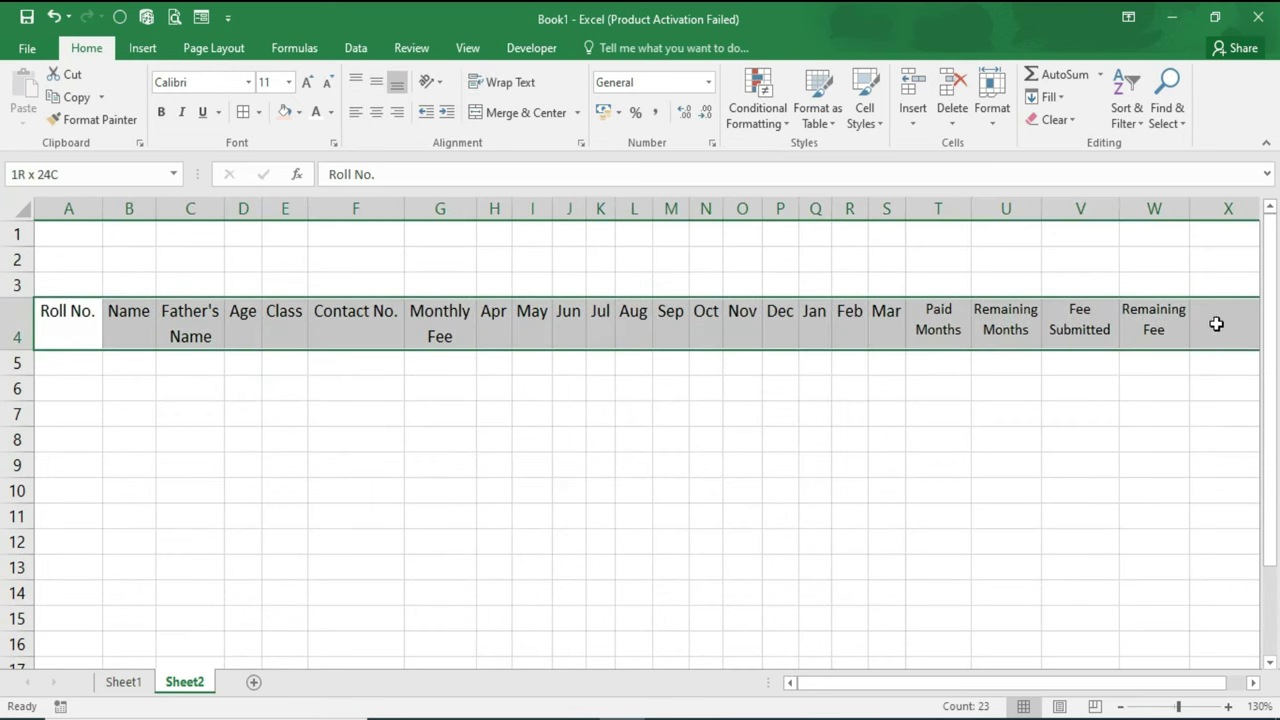
{"action": "left_click", "coordinate": [300, 113]}
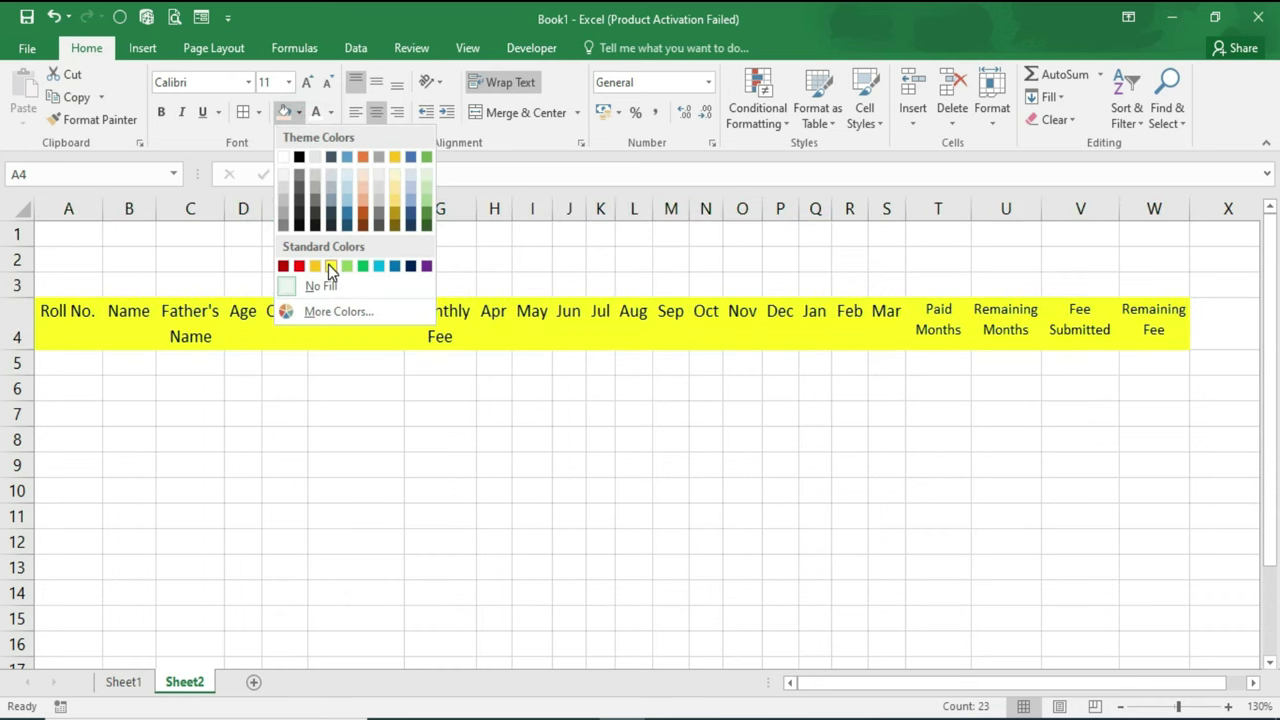
{"action": "left_click", "coordinate": [328, 264]}
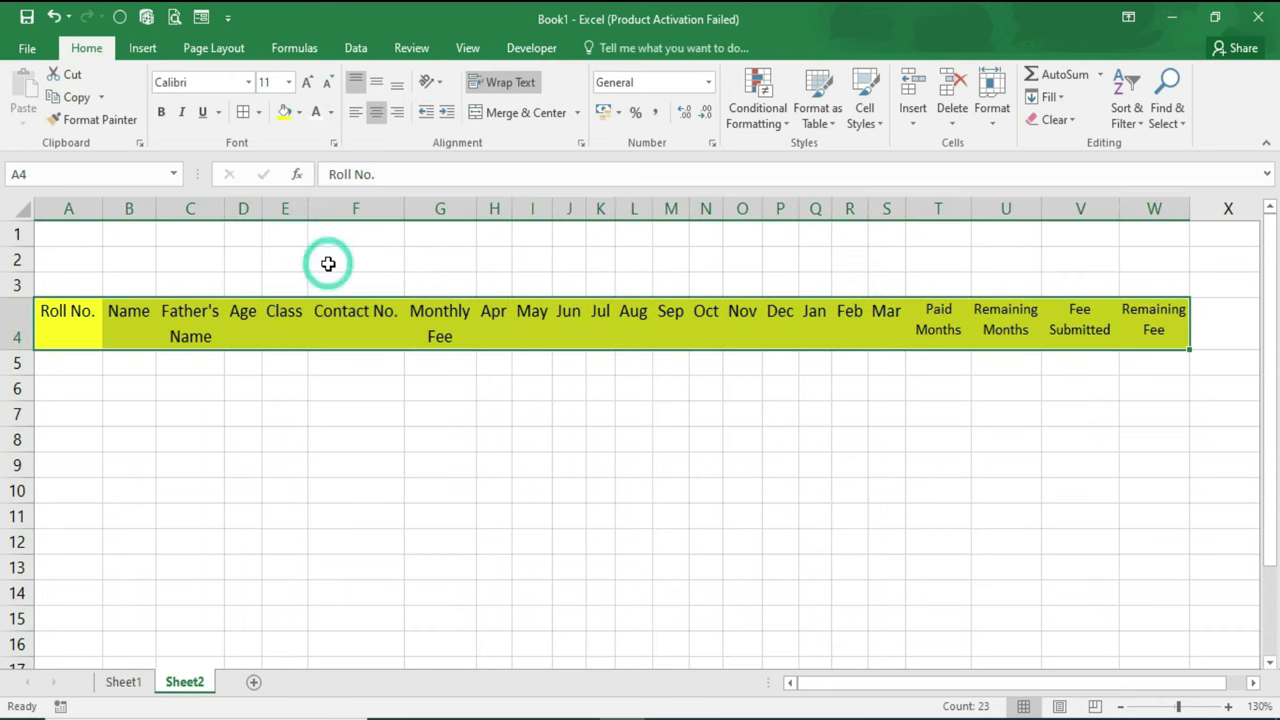
{"action": "left_click", "coordinate": [158, 116]}
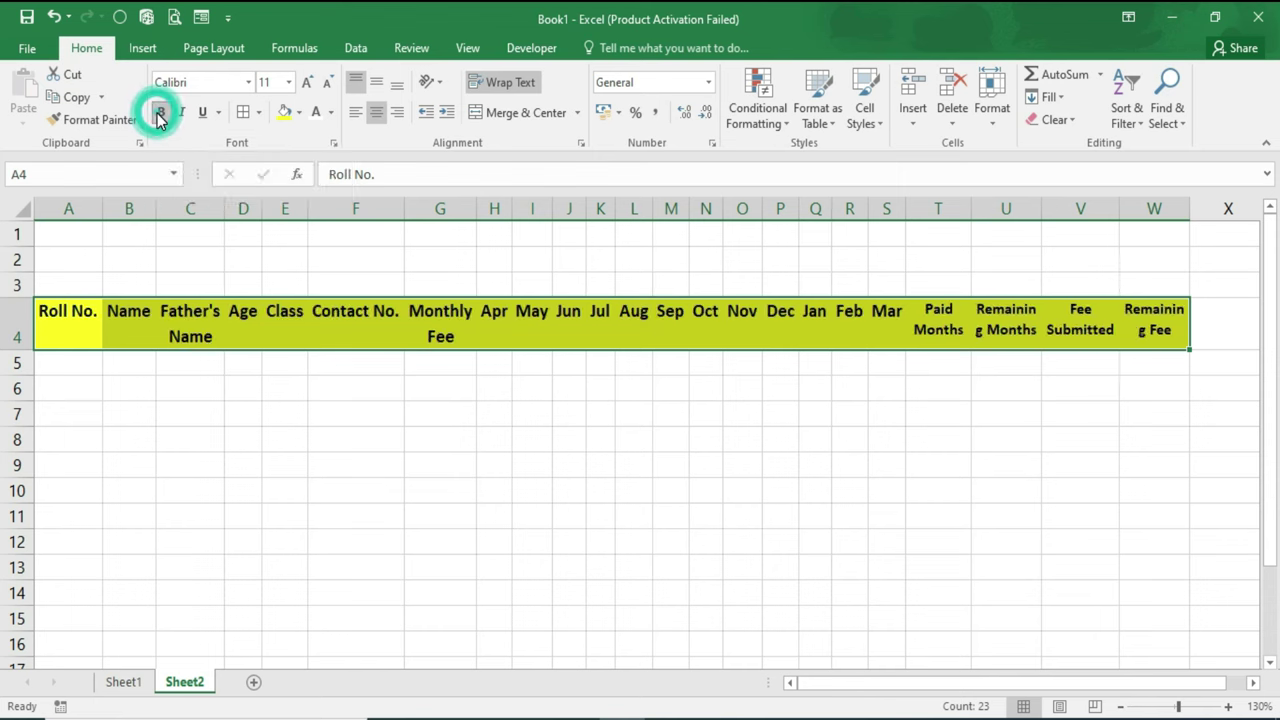
{"action": "left_click", "coordinate": [258, 112]}
{"action": "left_click", "coordinate": [291, 281]}
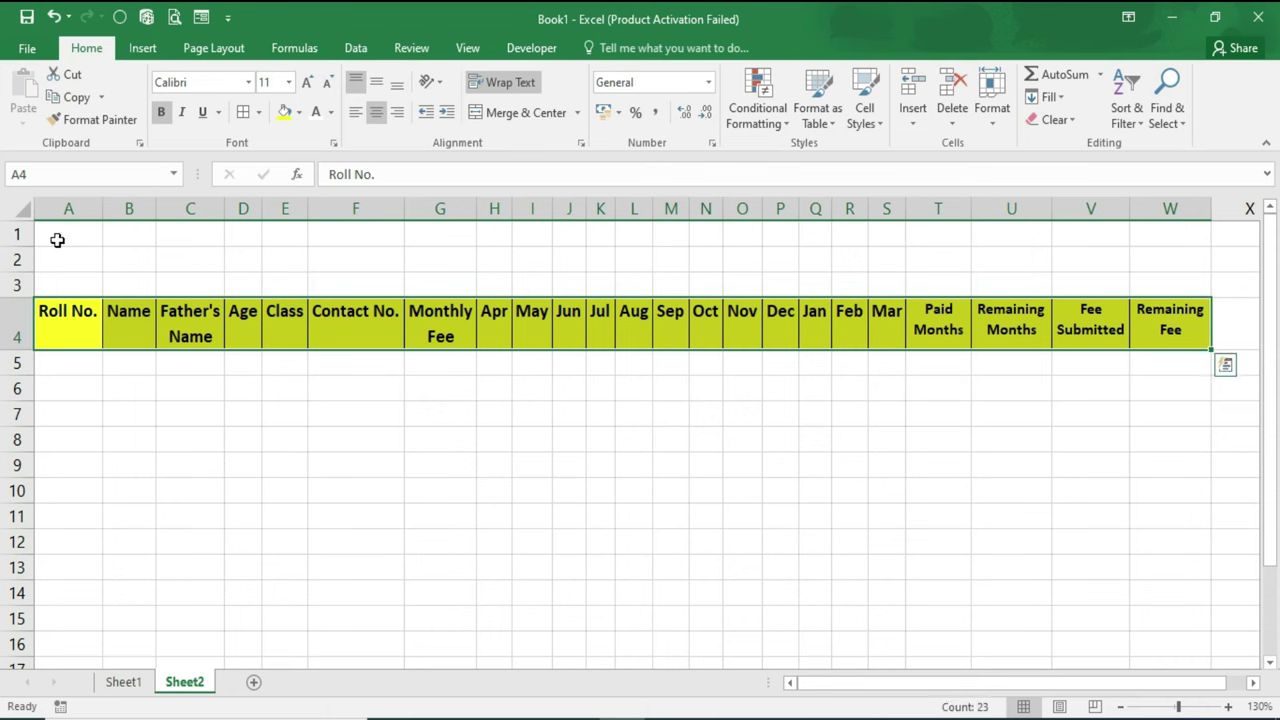
{"action": "left_click_drag", "start_coordinate": [57, 240], "coordinate": [1141, 279]}
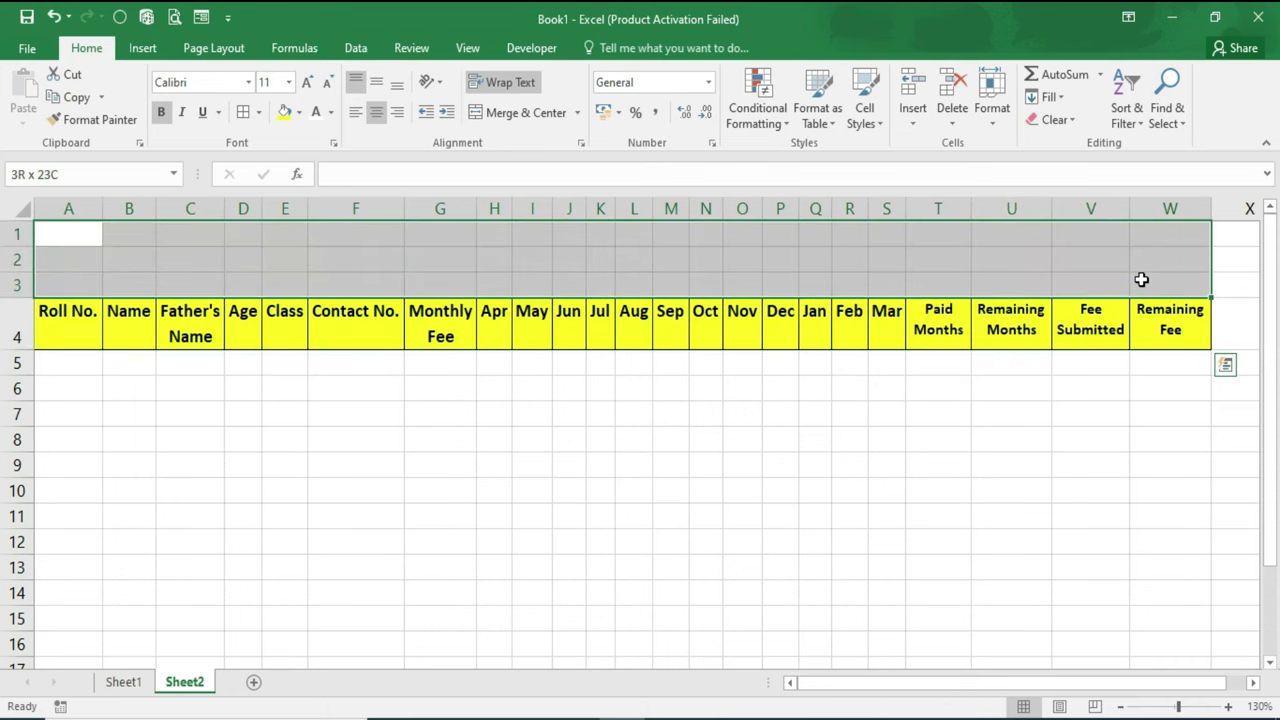
- Merge A1:W3, enter the title 'School Fee Record' and centre it vertically
{"action": "left_click", "coordinate": [522, 116]}
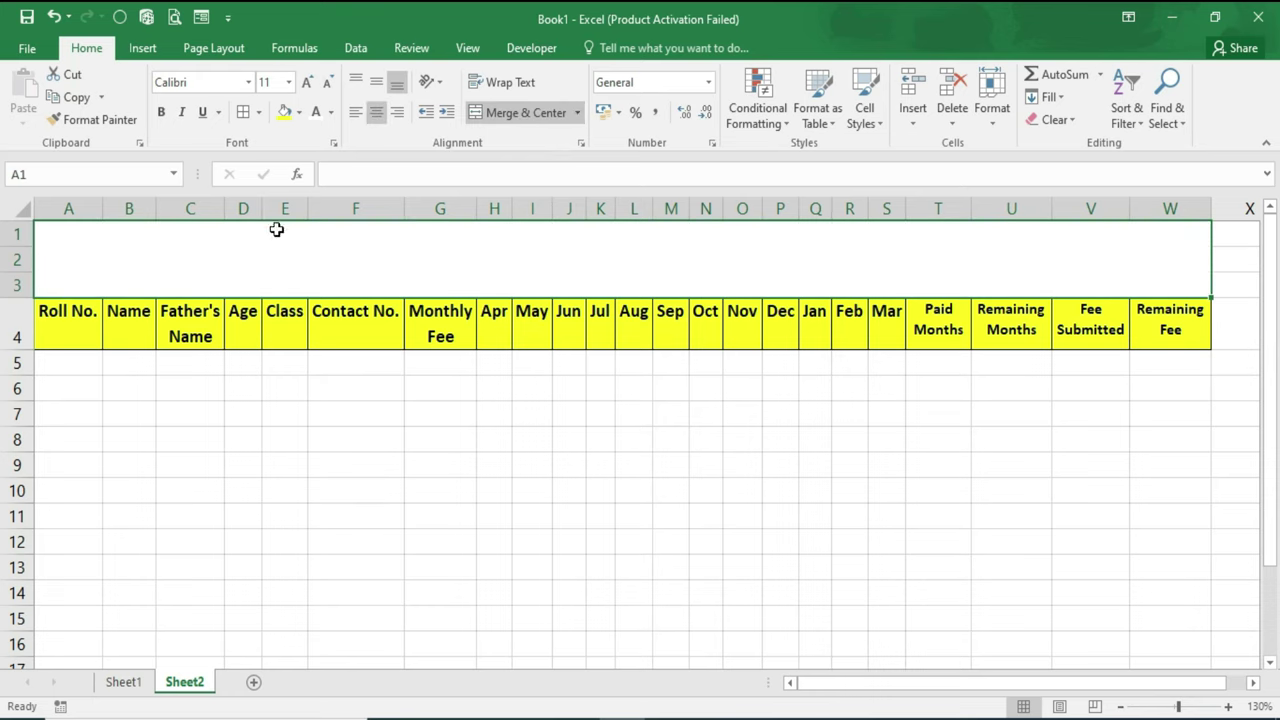
{"action": "type", "text": "School Fee Record"}
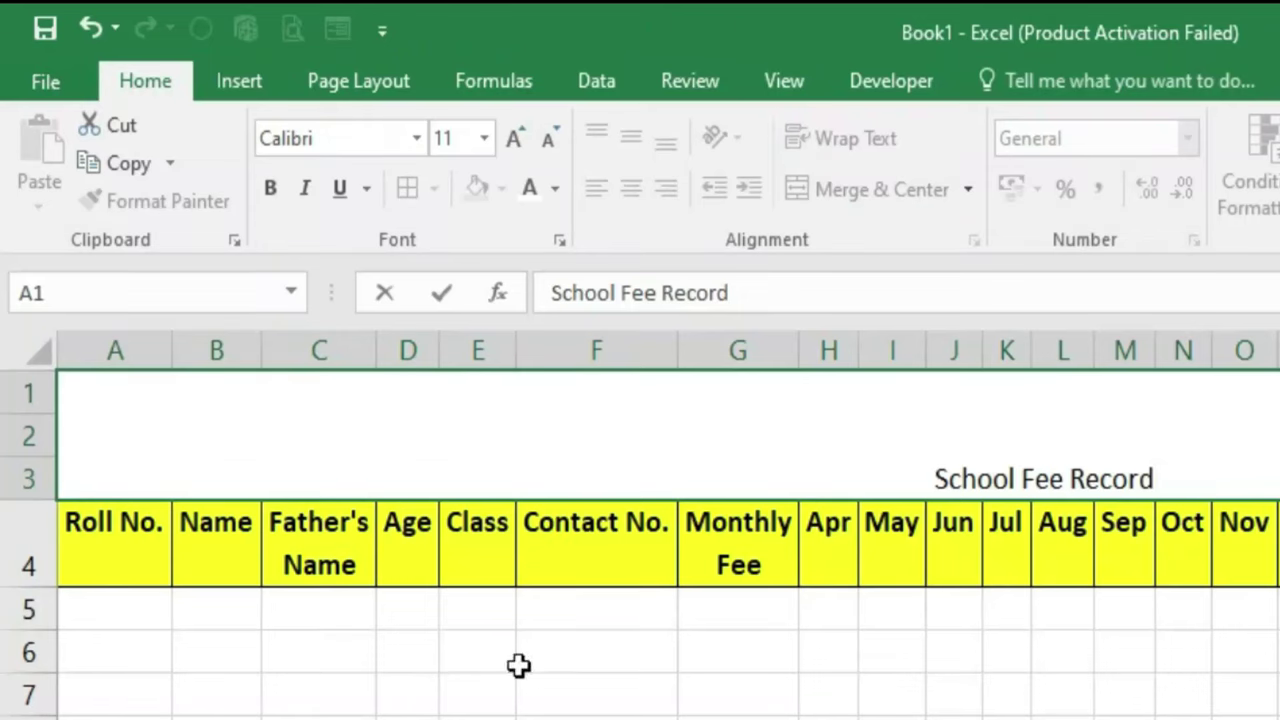
{"action": "left_click", "coordinate": [355, 465]}
{"action": "left_click", "coordinate": [375, 255]}
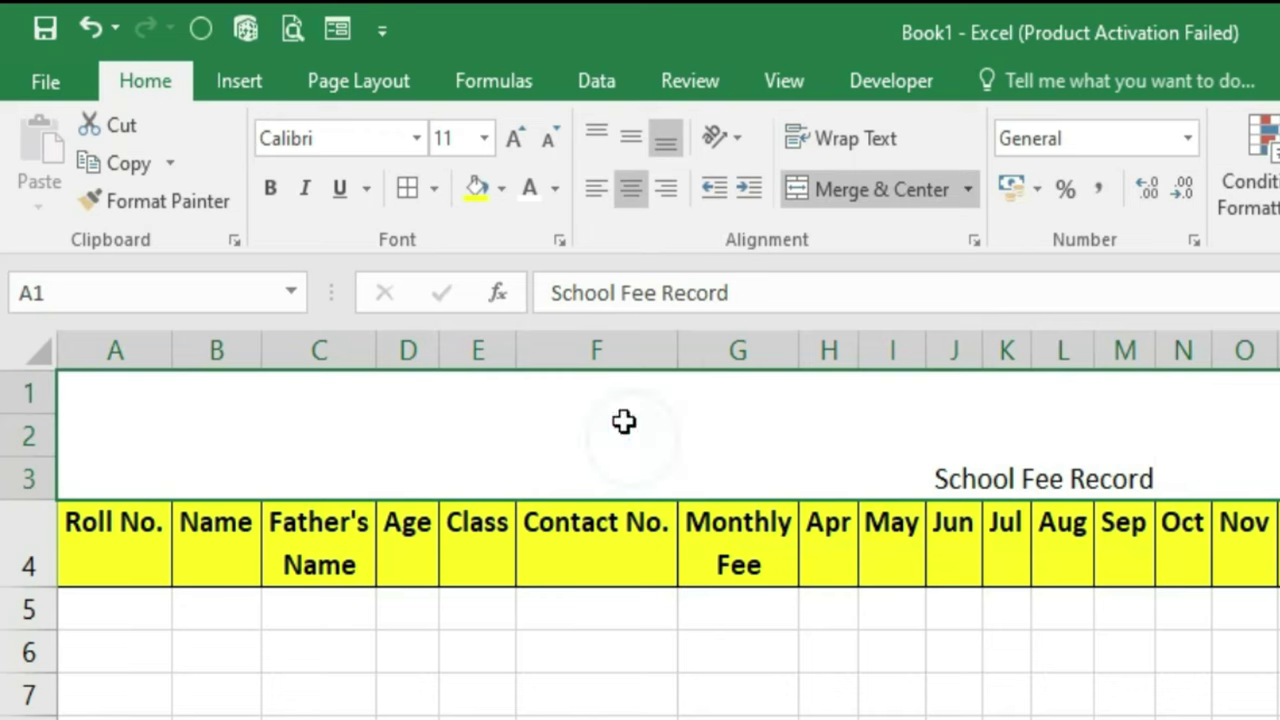
{"action": "left_click", "coordinate": [634, 136]}
- Set the title to 24 pt Berlin Sans FB Demi
{"action": "left_click", "coordinate": [508, 139]}
{"action": "left_click", "coordinate": [508, 139]}
{"action": "left_click", "coordinate": [508, 139]}
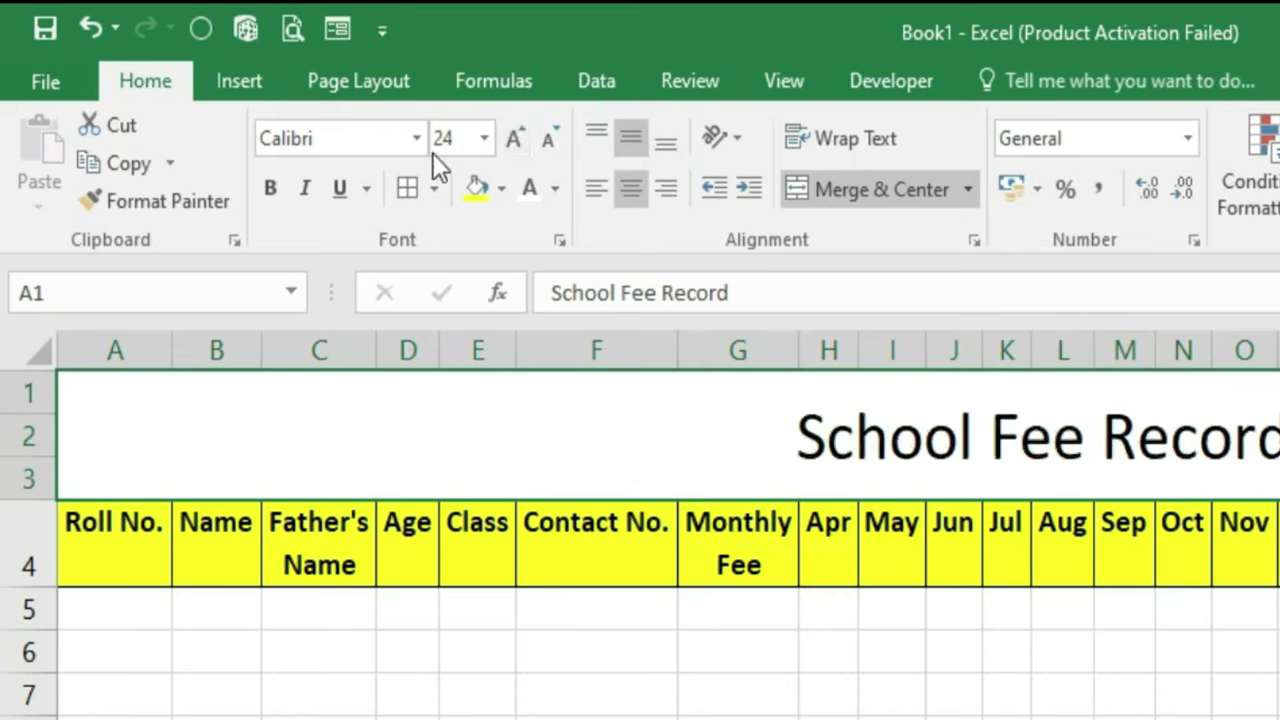
{"action": "left_click", "coordinate": [416, 138]}
{"action": "scroll", "coordinate": [400, 640], "scroll_direction": "down", "scroll_amount": 5}
{"action": "scroll", "coordinate": [398, 628], "scroll_direction": "down", "scroll_amount": 3}
{"action": "scroll", "coordinate": [398, 628], "scroll_direction": "up", "scroll_amount": 2}
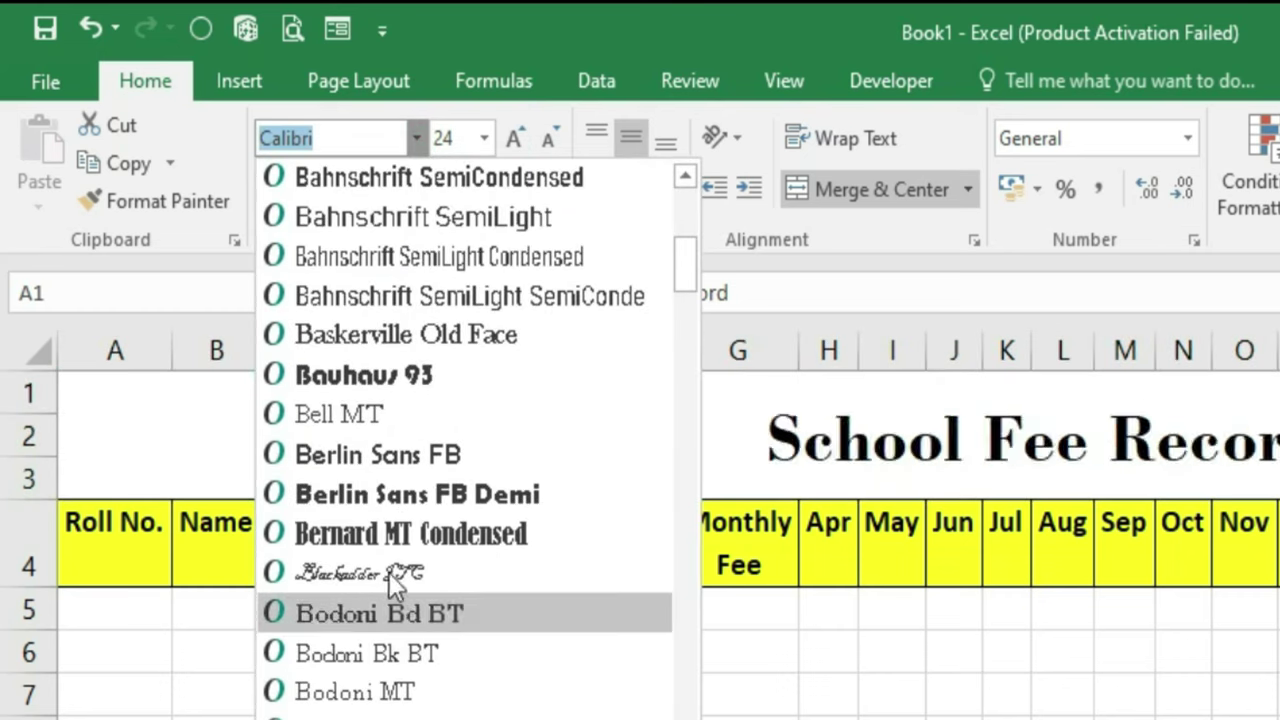
{"action": "left_click", "coordinate": [403, 489]}
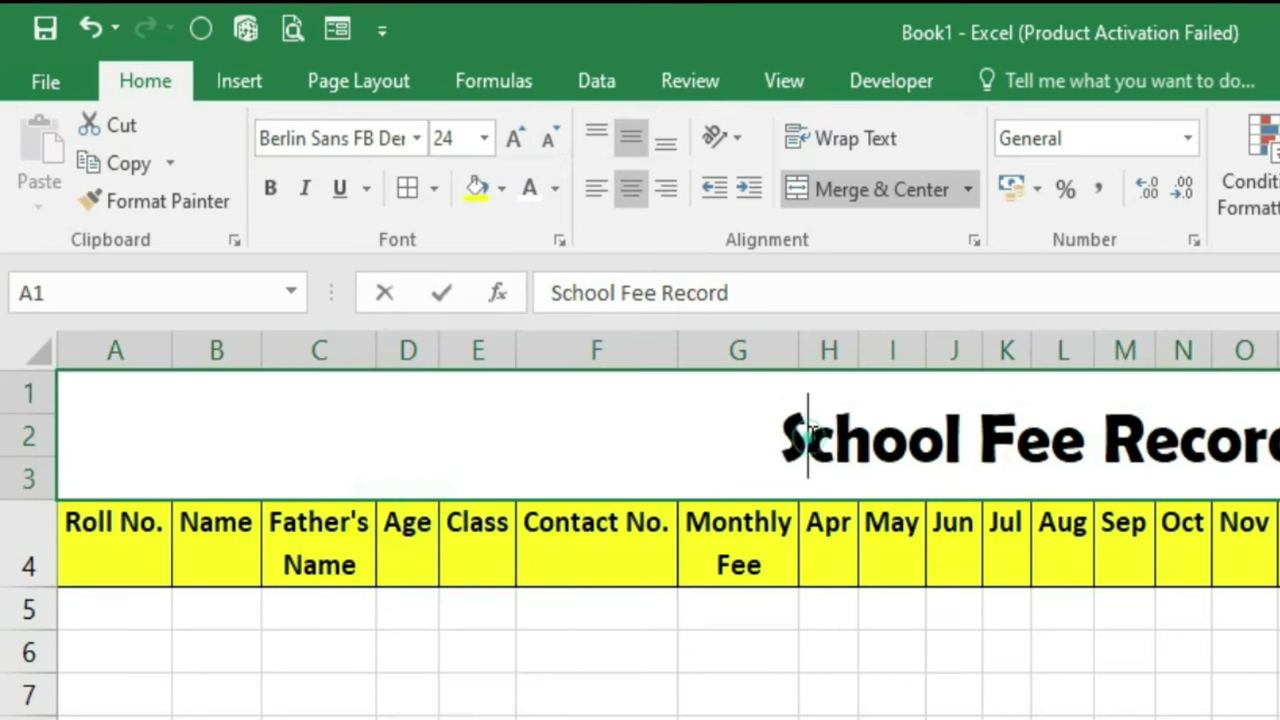
{"action": "double_click", "coordinate": [808, 433]}
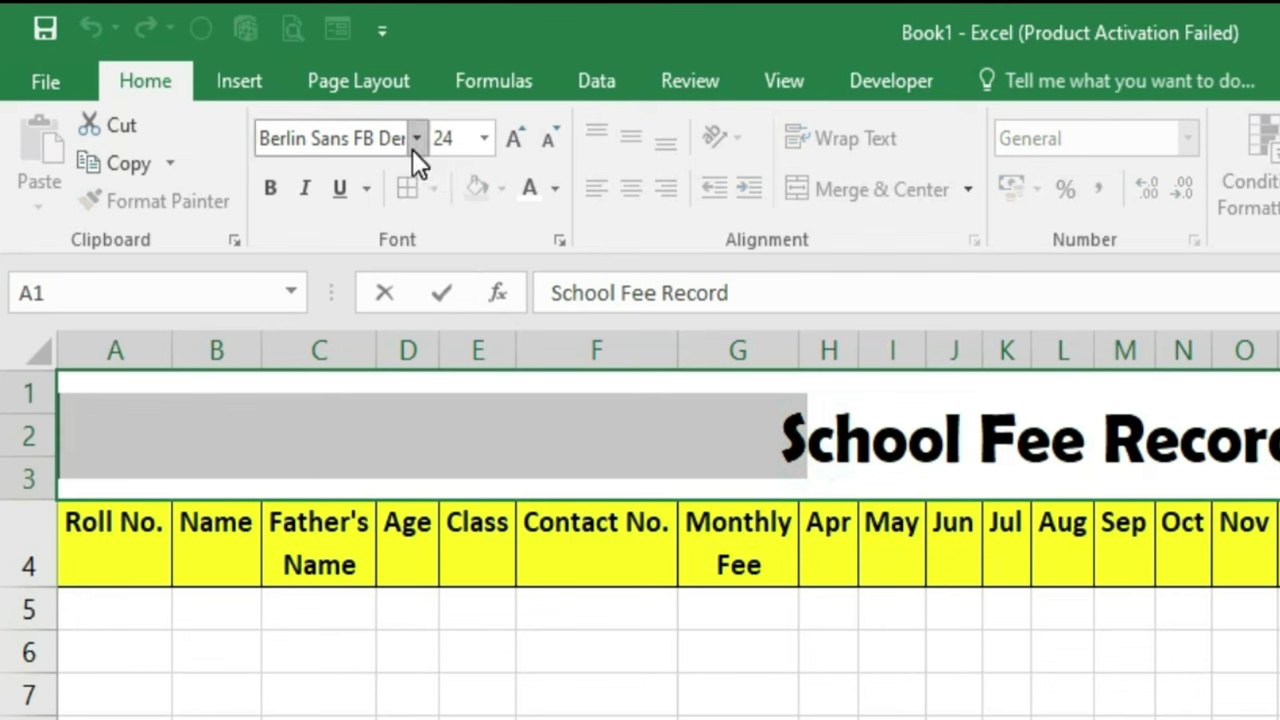
{"action": "left_click", "coordinate": [416, 140]}
{"action": "left_click", "coordinate": [382, 220]}
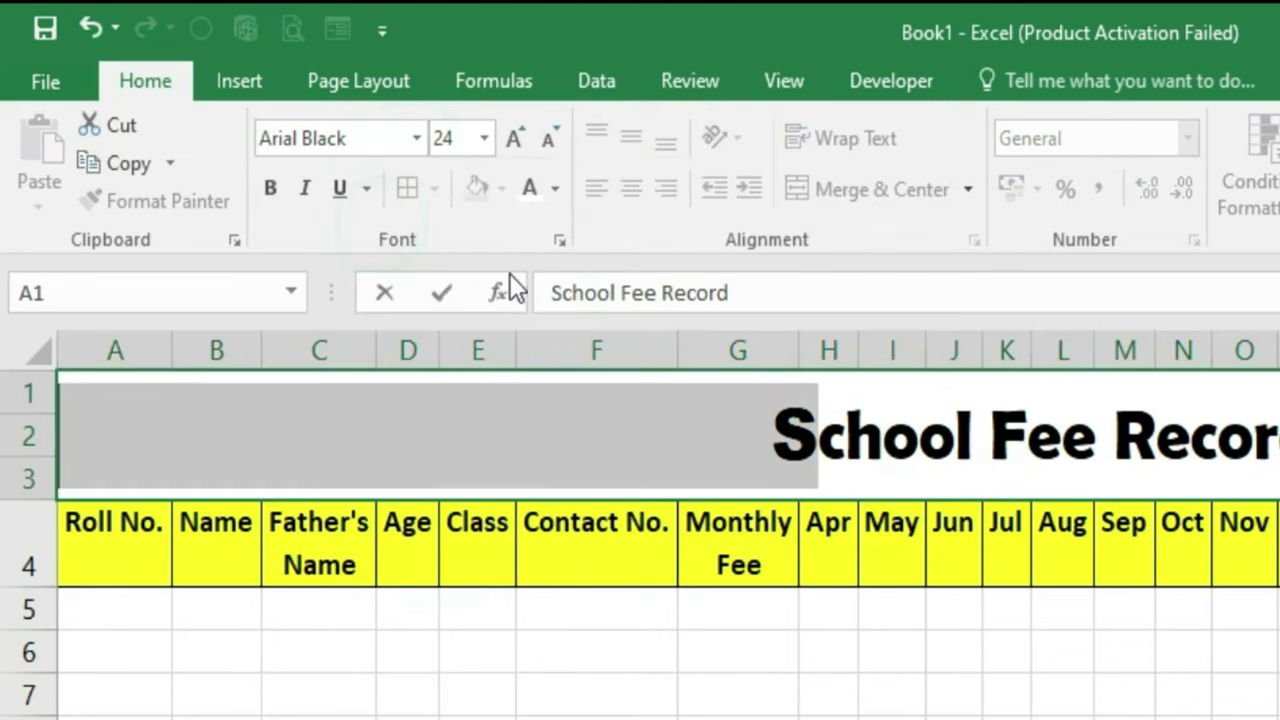
{"action": "left_click", "coordinate": [738, 655]}
- Give the title band a dark blue fill and white font colour
{"action": "left_click", "coordinate": [760, 443]}
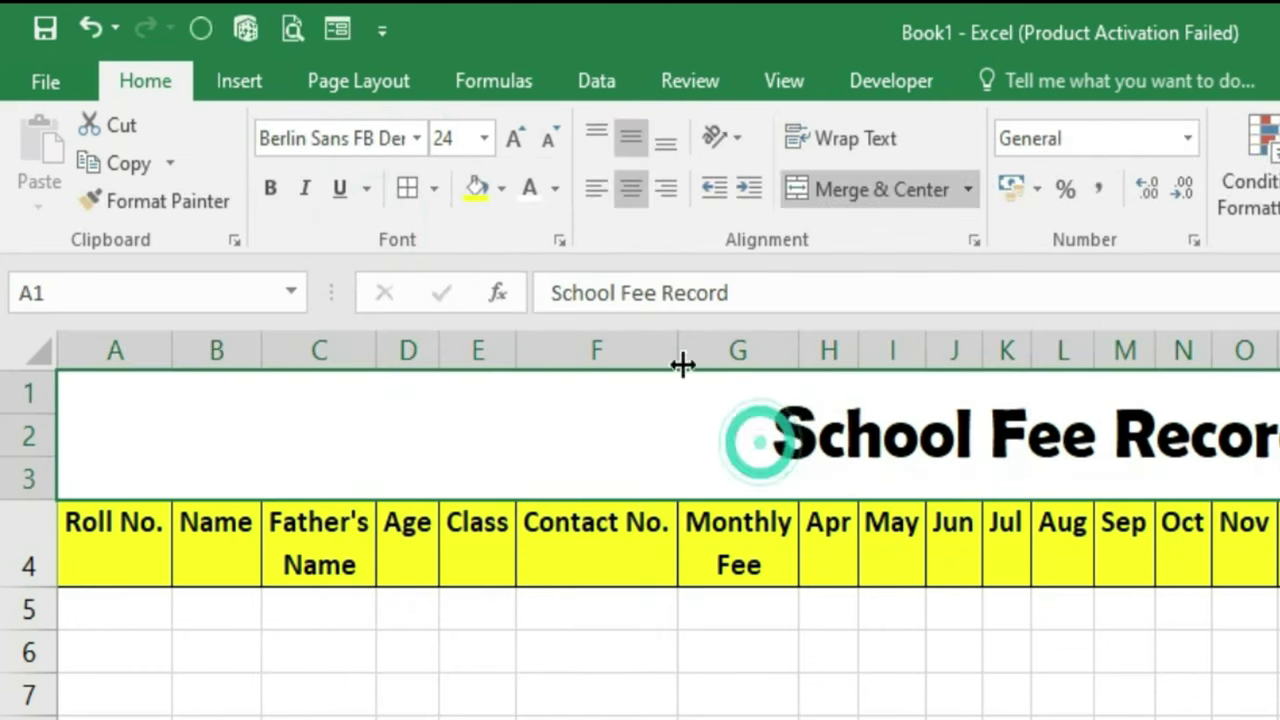
{"action": "left_click", "coordinate": [502, 188]}
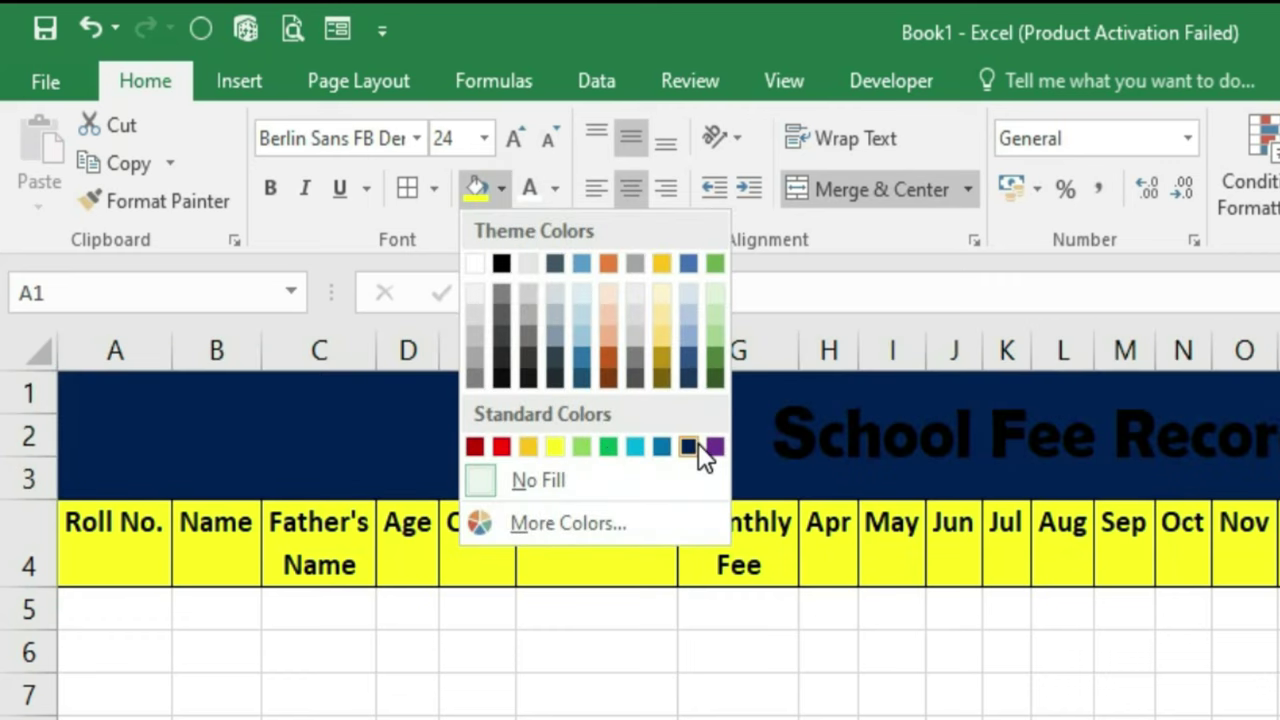
{"action": "left_click", "coordinate": [690, 445]}
{"action": "left_click", "coordinate": [531, 188]}
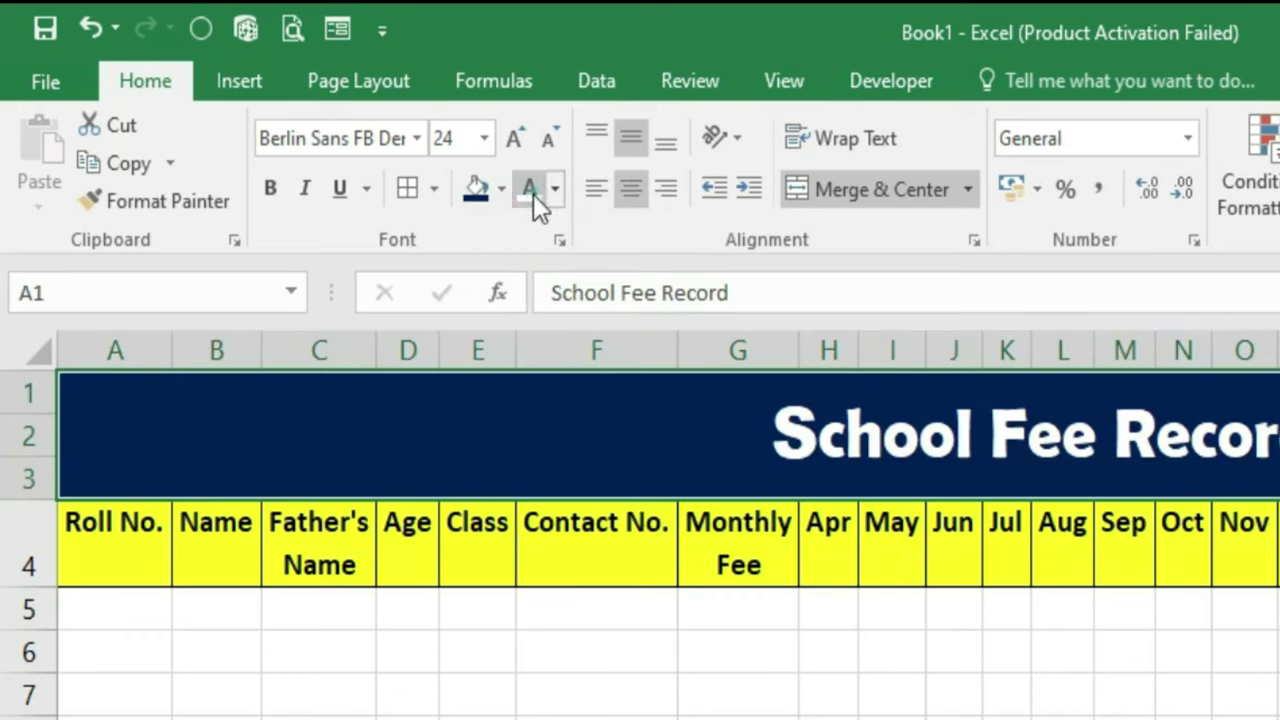
{"action": "left_click", "coordinate": [1062, 719]}
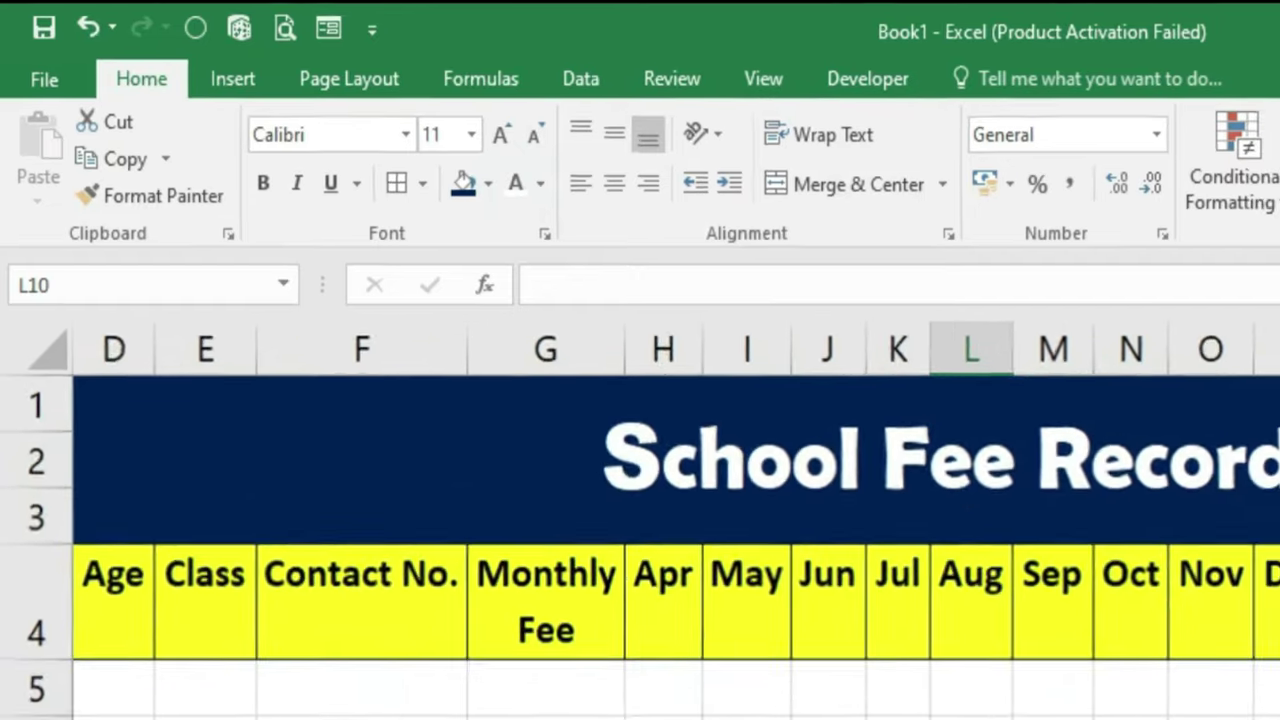
- Apply All Borders to the empty data range A5:W15
{"action": "scroll", "coordinate": [309, 449], "scroll_direction": "down", "scroll_amount": 1, "text": "ctrl"}
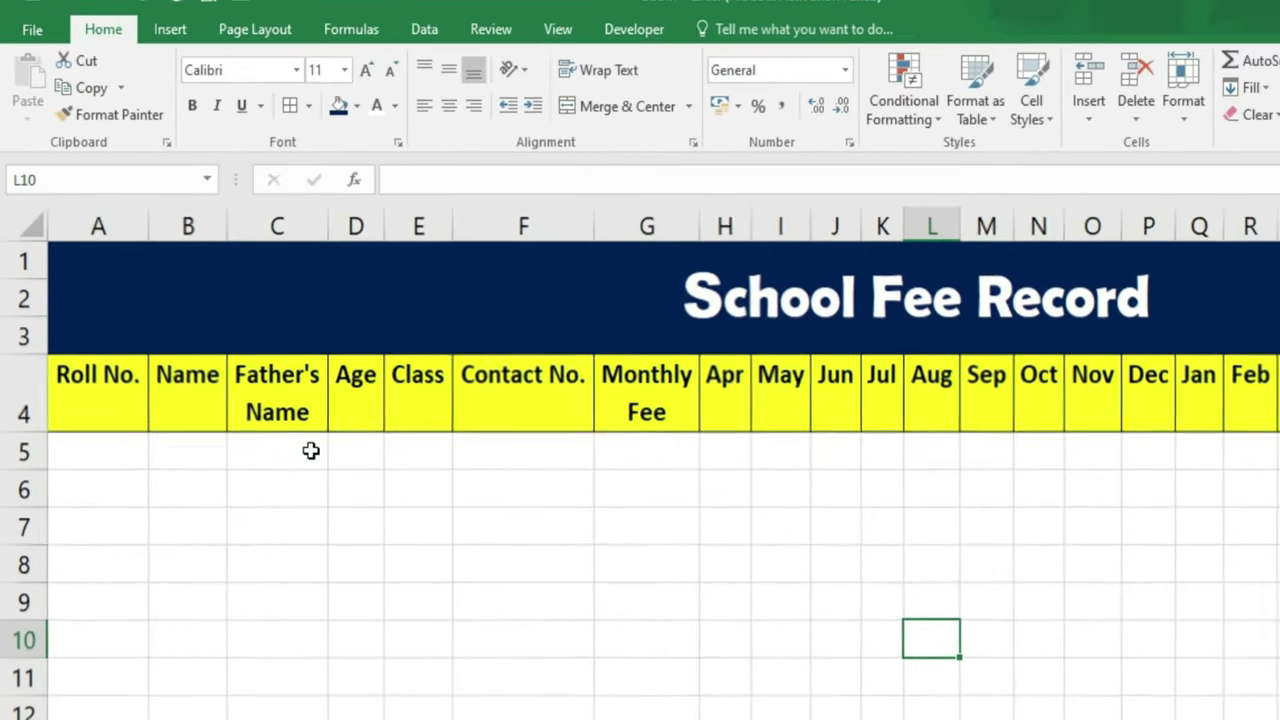
{"action": "scroll", "coordinate": [309, 449], "scroll_direction": "down", "scroll_amount": 1, "text": "ctrl"}
{"action": "scroll", "coordinate": [309, 449], "scroll_direction": "down", "scroll_amount": 1, "text": "ctrl"}
{"action": "scroll", "coordinate": [309, 449], "scroll_direction": "down", "scroll_amount": 1, "text": "ctrl"}
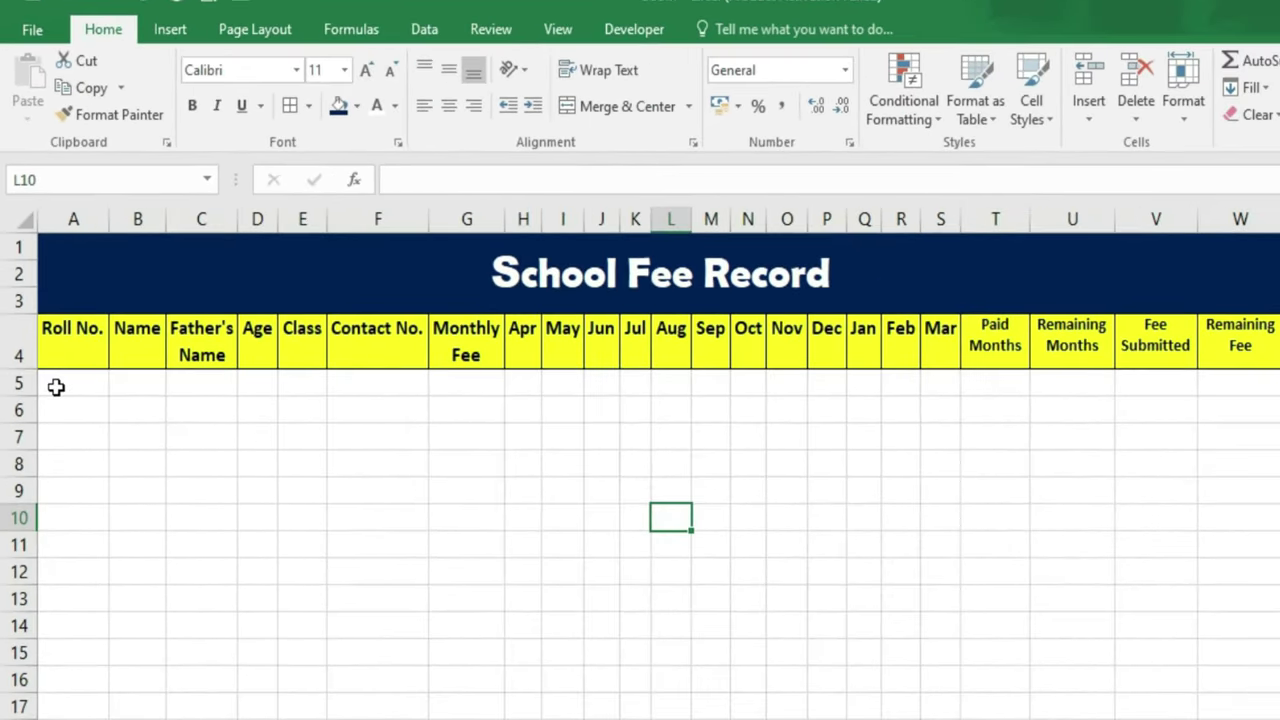
{"action": "left_click_drag", "start_coordinate": [56, 387], "coordinate": [927, 566]}
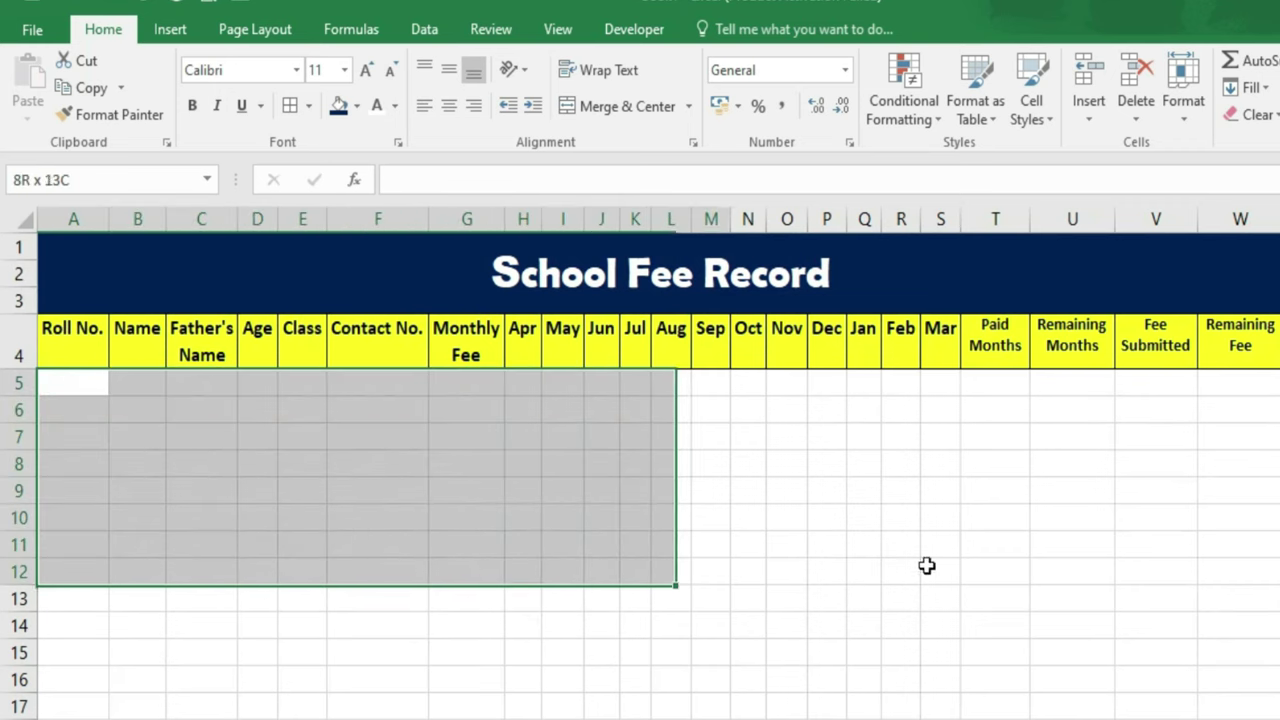
{"action": "left_click_drag", "start_coordinate": [927, 566], "coordinate": [1217, 643]}
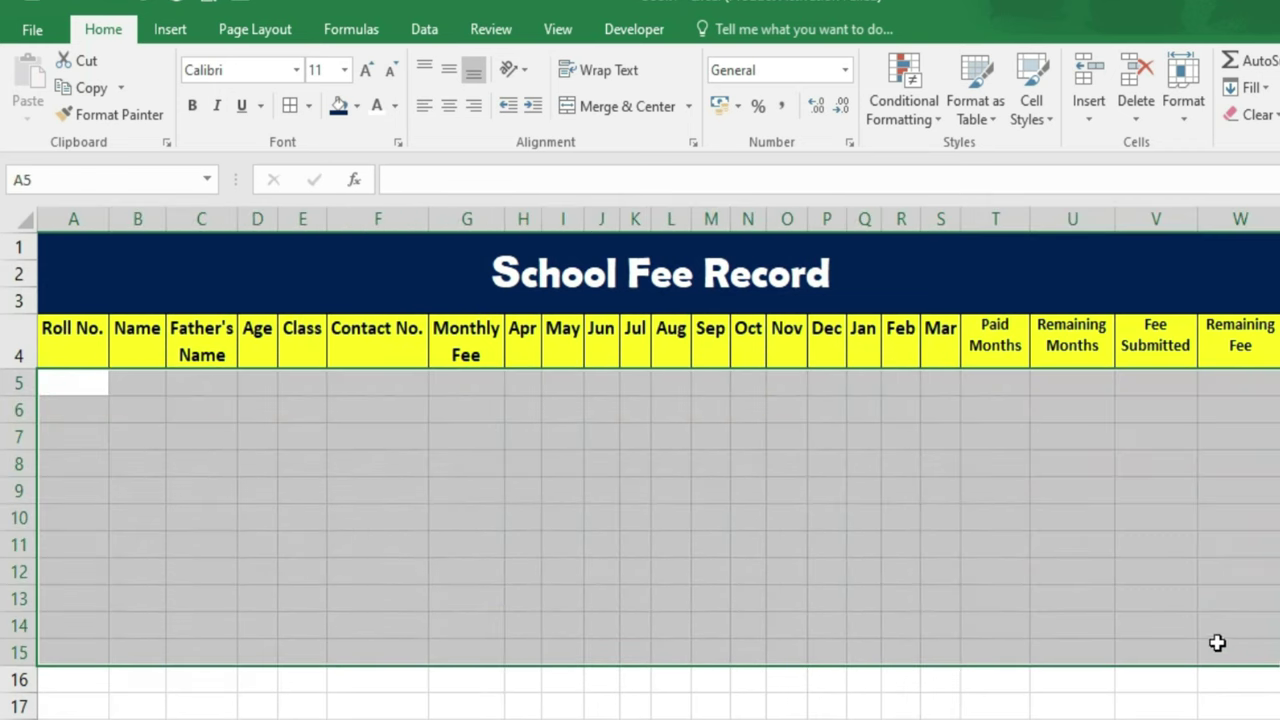
{"action": "left_click", "coordinate": [287, 104]}
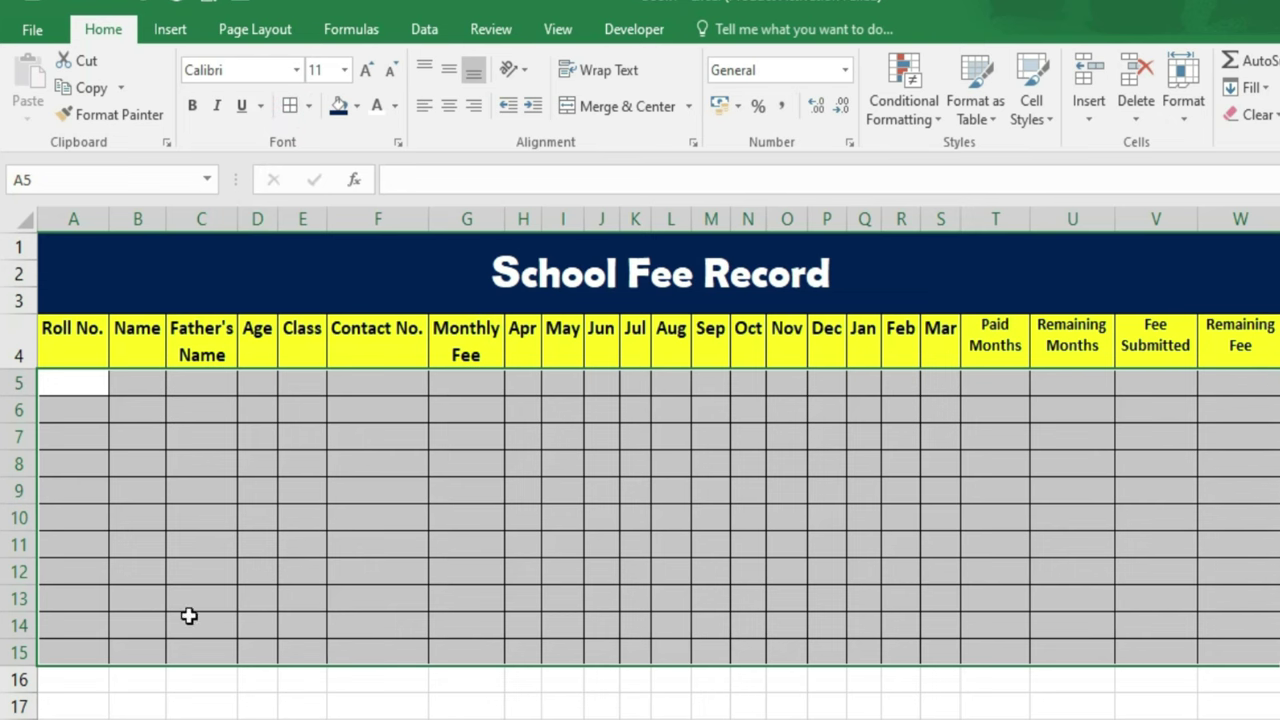
{"action": "scroll", "coordinate": [297, 557], "scroll_direction": "up", "scroll_amount": 3, "text": "ctrl"}
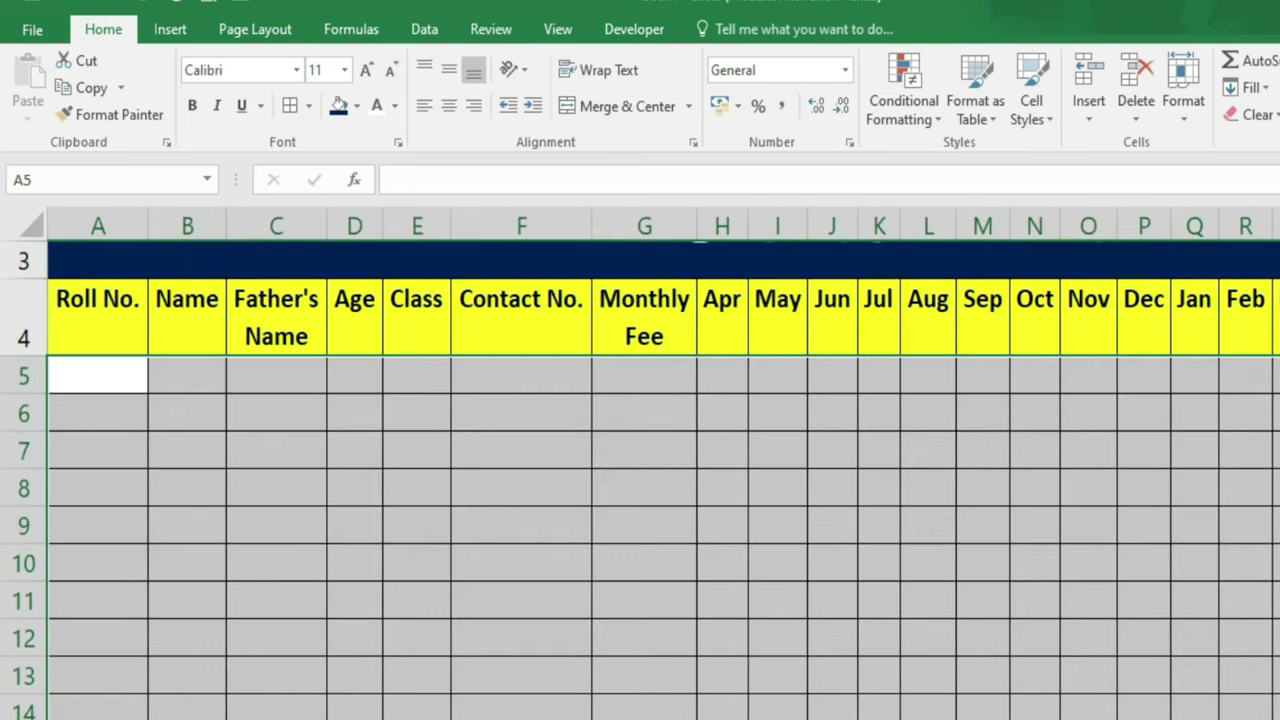
{"action": "scroll", "coordinate": [214, 661], "scroll_direction": "up", "scroll_amount": 1}
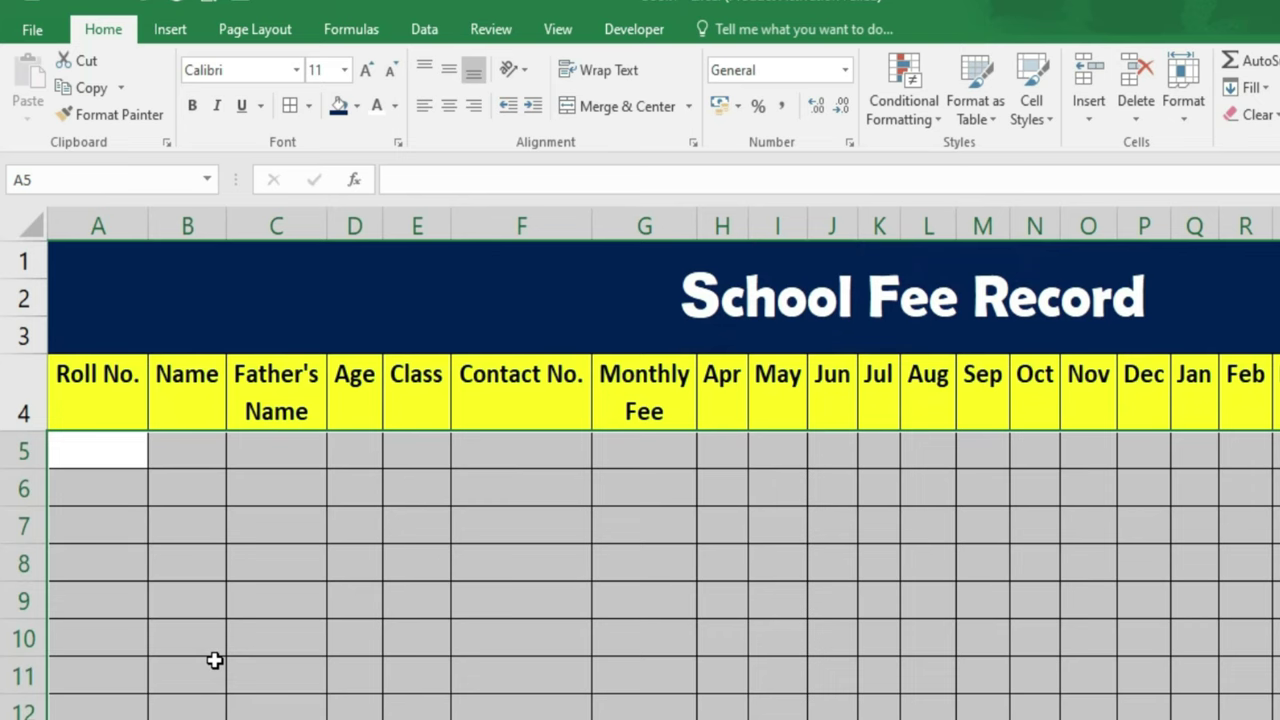
- Enter roll numbers 101 and 102 in column A and type the students' names
{"action": "left_click", "coordinate": [120, 476]}
{"action": "left_click", "coordinate": [118, 452]}
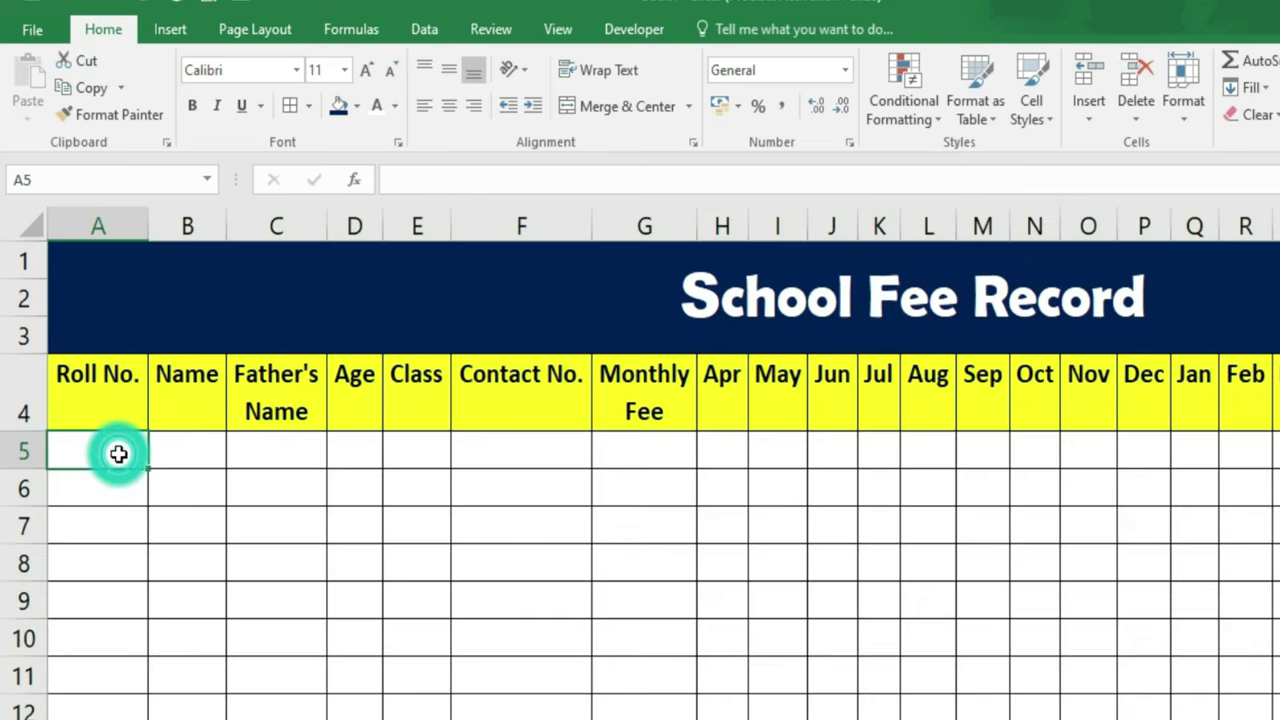
{"action": "type", "text": "10"}
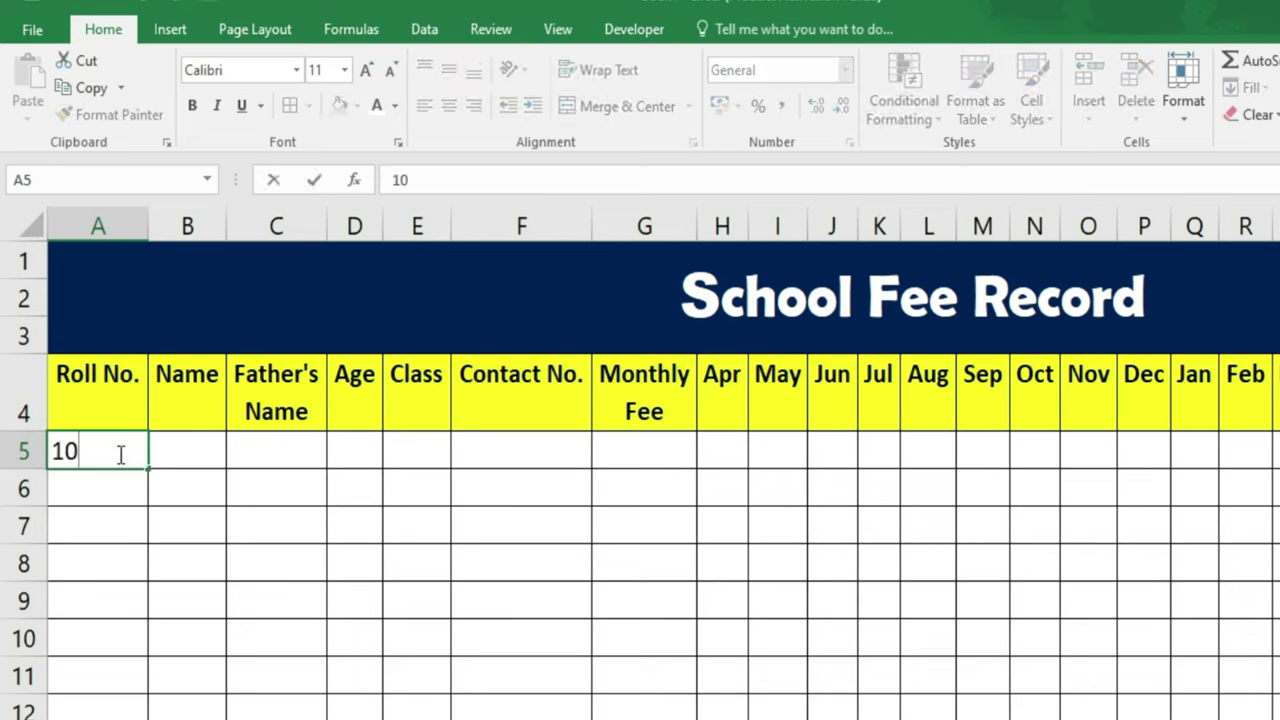
{"action": "key", "text": "Return"}
{"action": "type", "text": "102"}
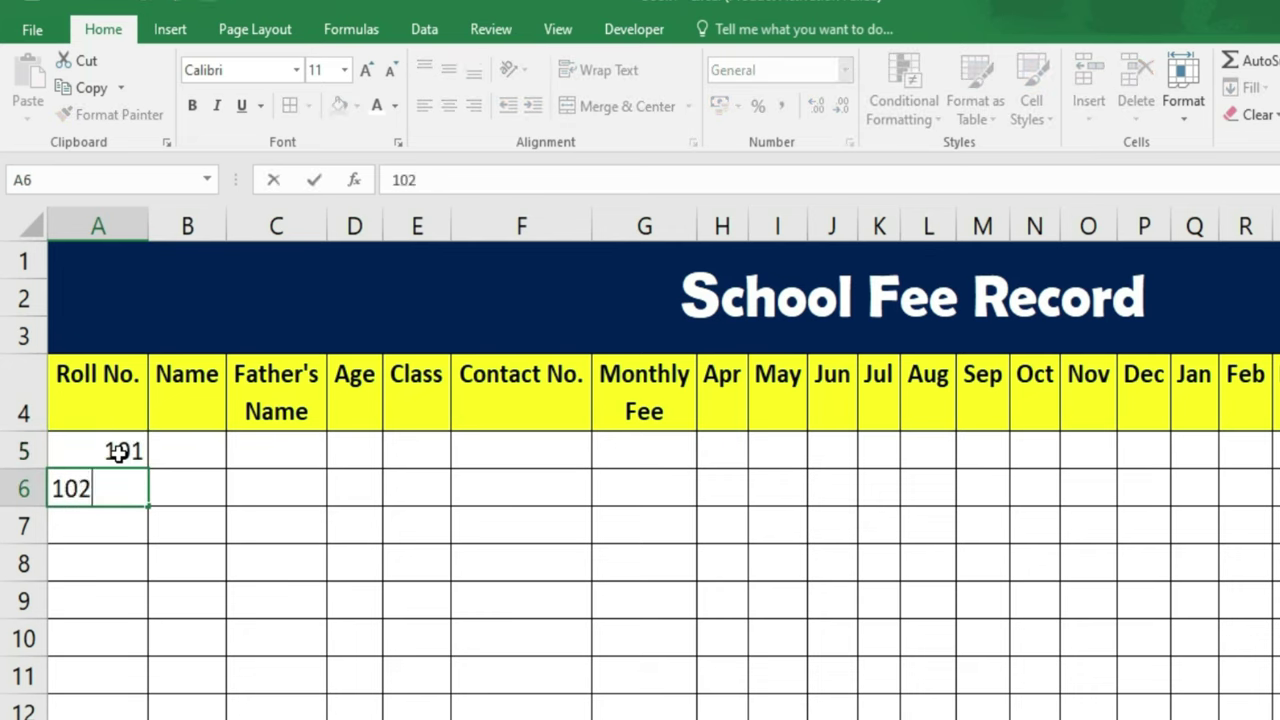
{"action": "key", "text": "Tab"}
{"action": "key", "text": "Up"}
{"action": "type", "text": "Rajesh"}
{"action": "key", "text": "Return"}
{"action": "type", "text": "Ma"}
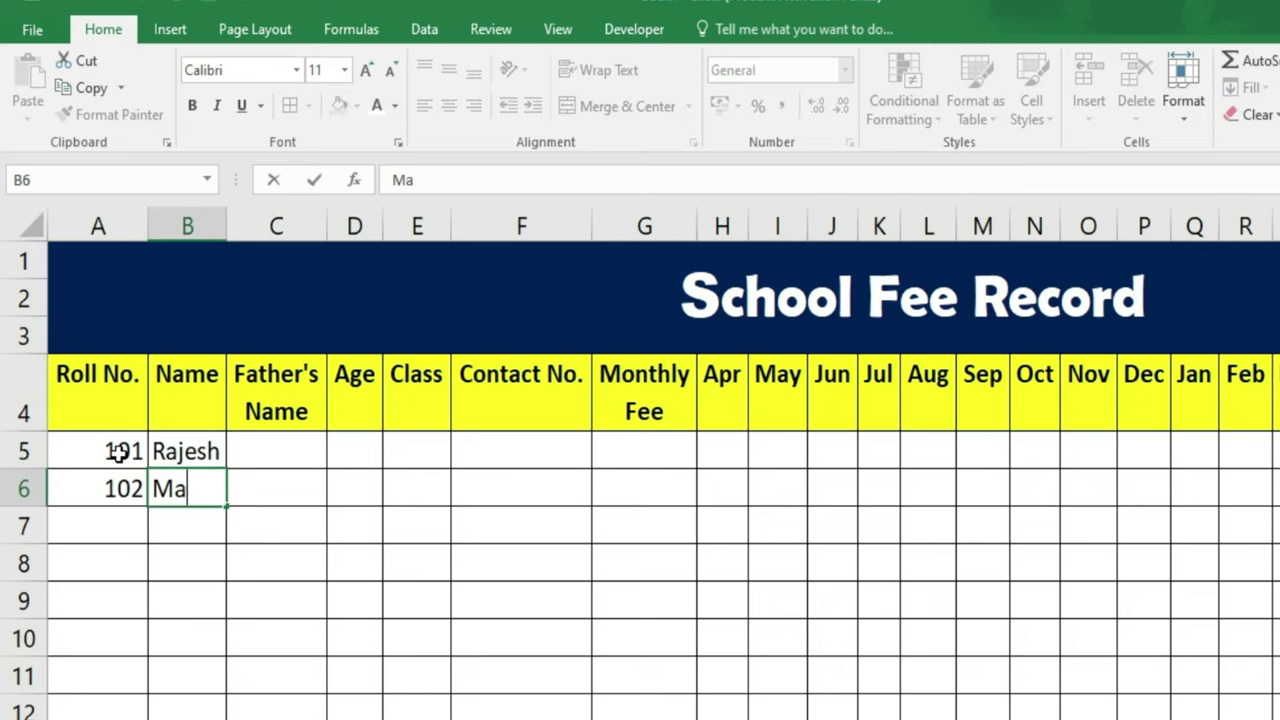
{"action": "type", "text": "hesh"}
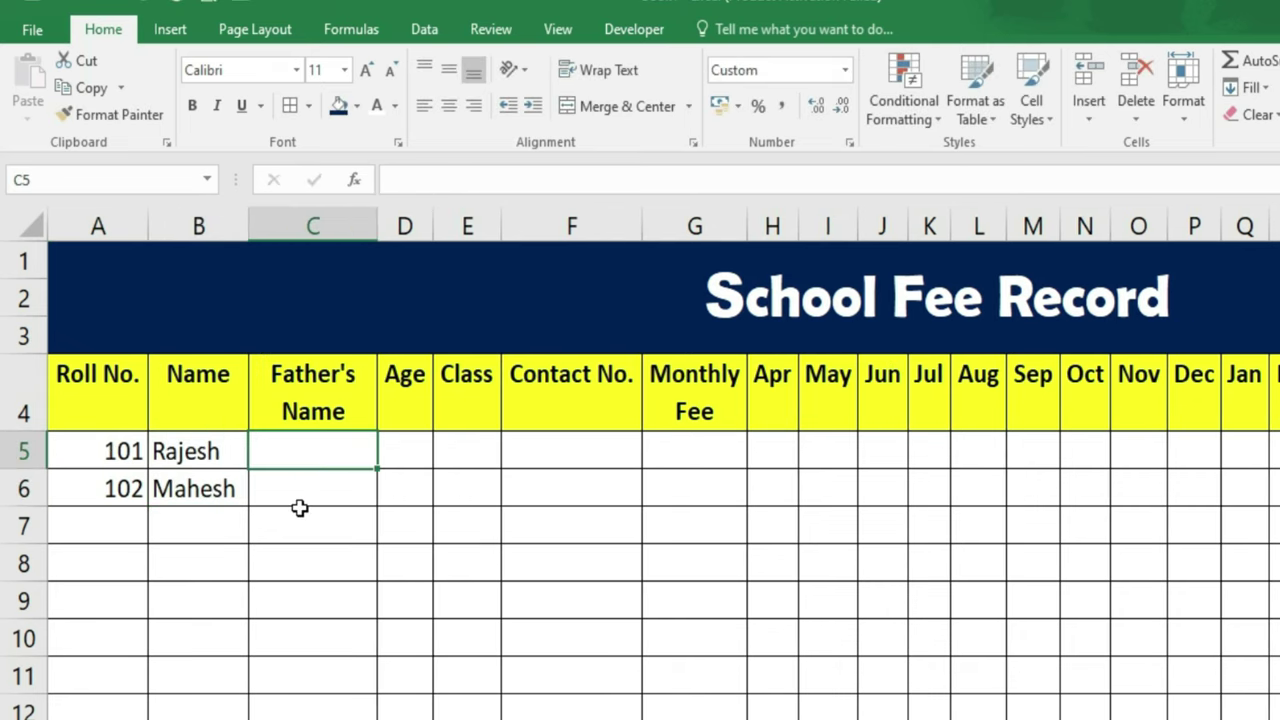
{"action": "type", "text": "M"}
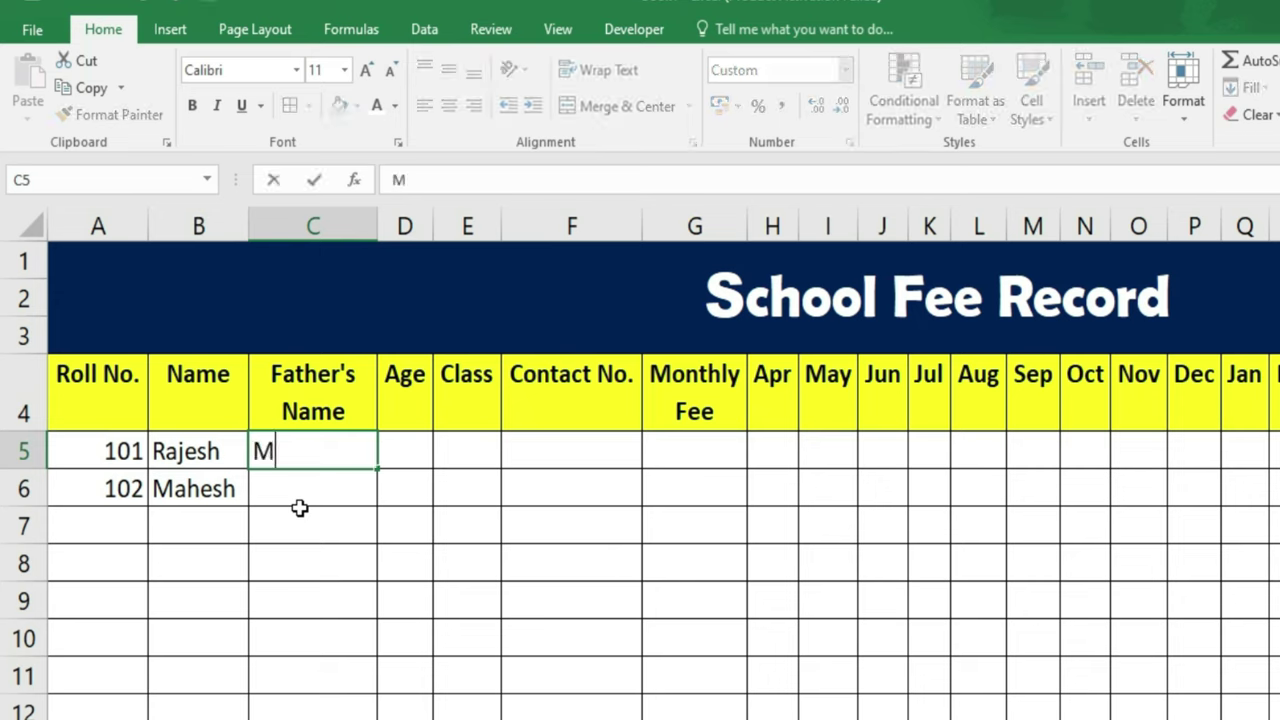
{"action": "type", "text": "Sohan"}
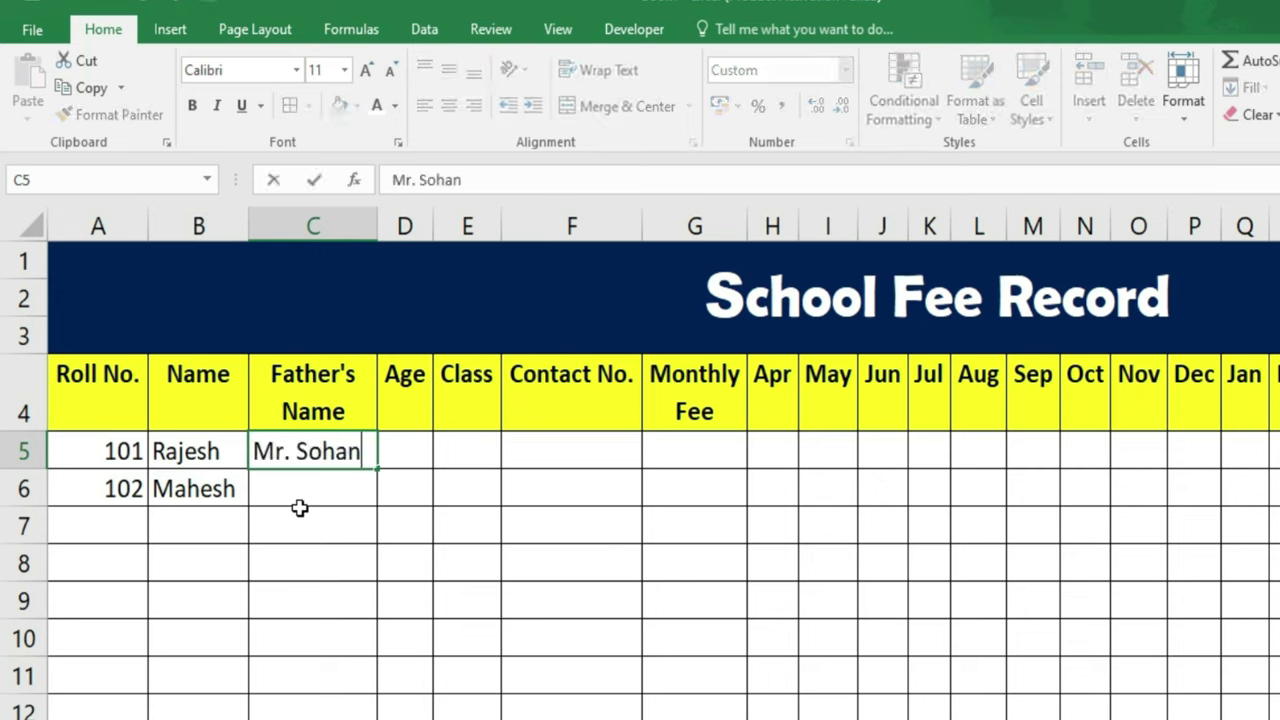
- Fill in the second student's father's name, then ages 14 and 15
{"action": "left_click", "coordinate": [300, 505]}
{"action": "type", "text": "Mr. "}
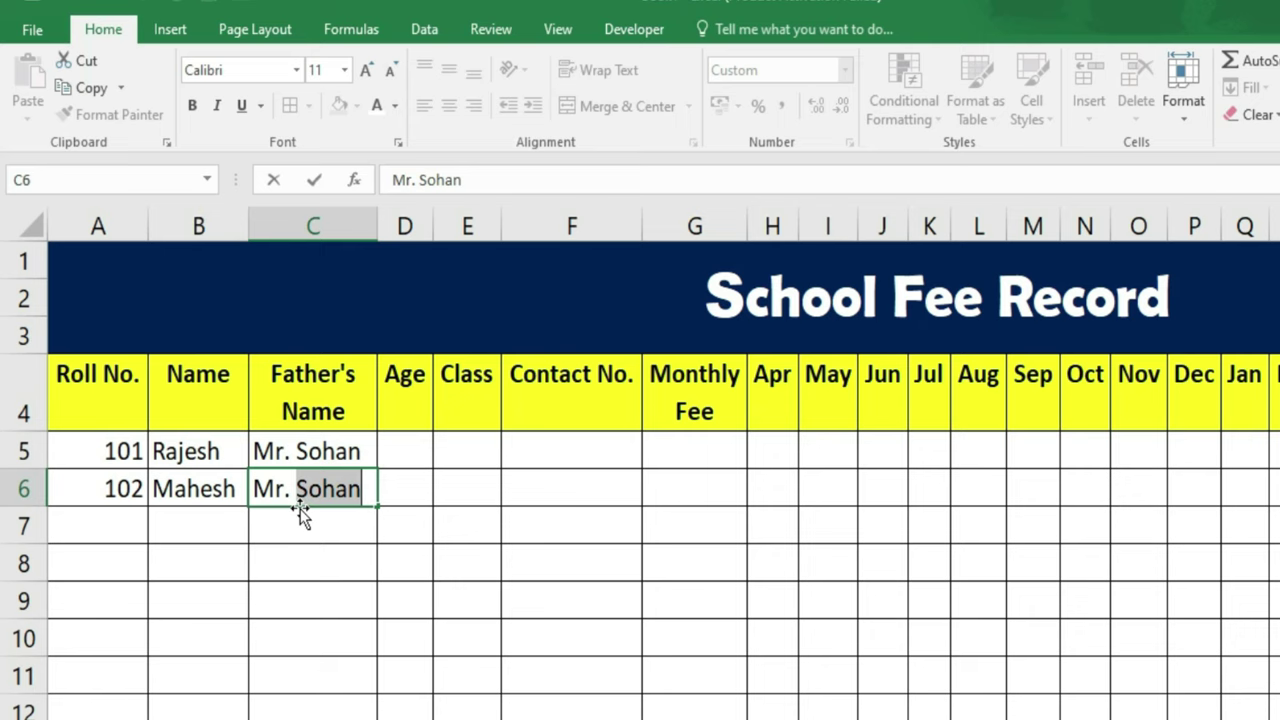
{"action": "type", "text": "Amit"}
{"action": "key", "text": "Tab"}
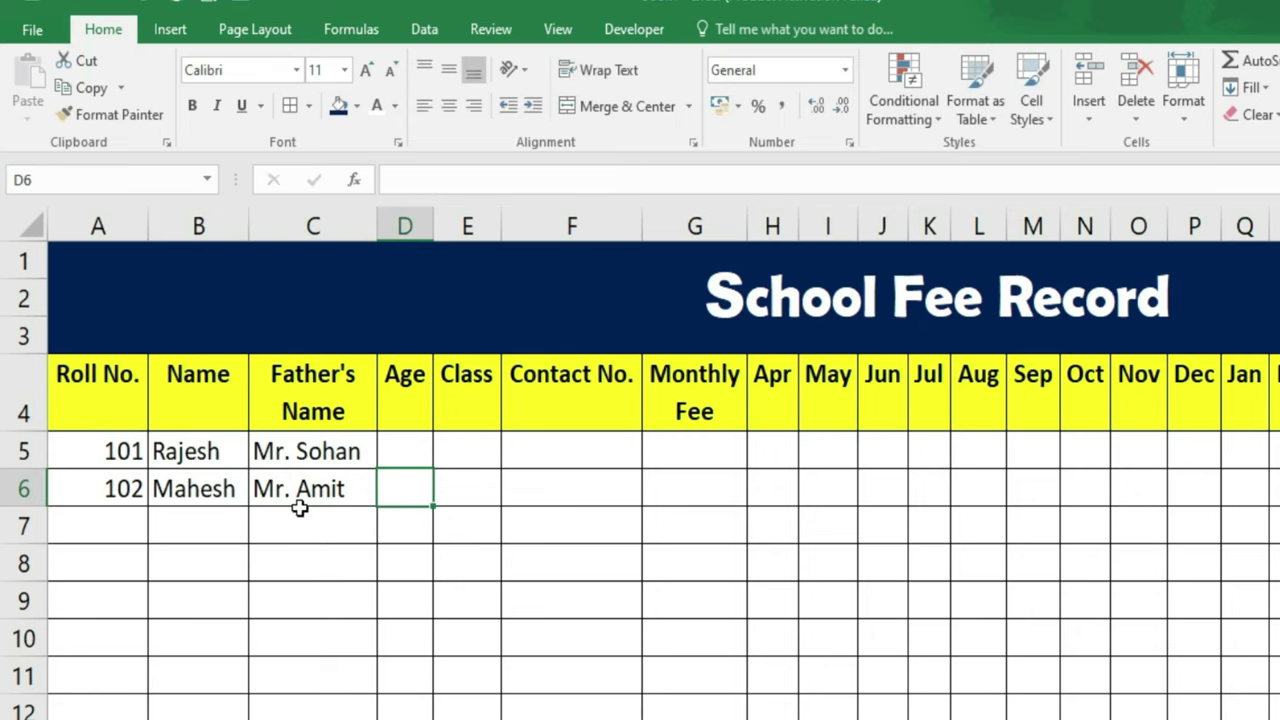
{"action": "key", "text": "Up"}
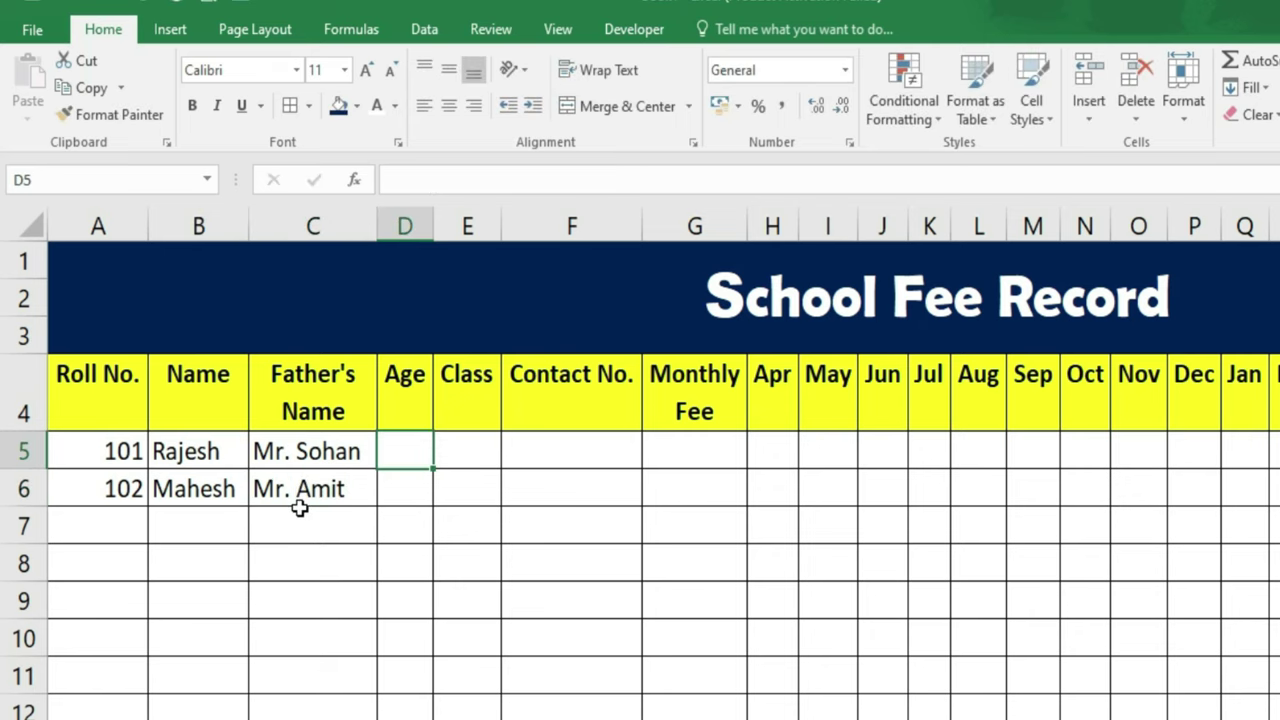
{"action": "type", "text": "14"}
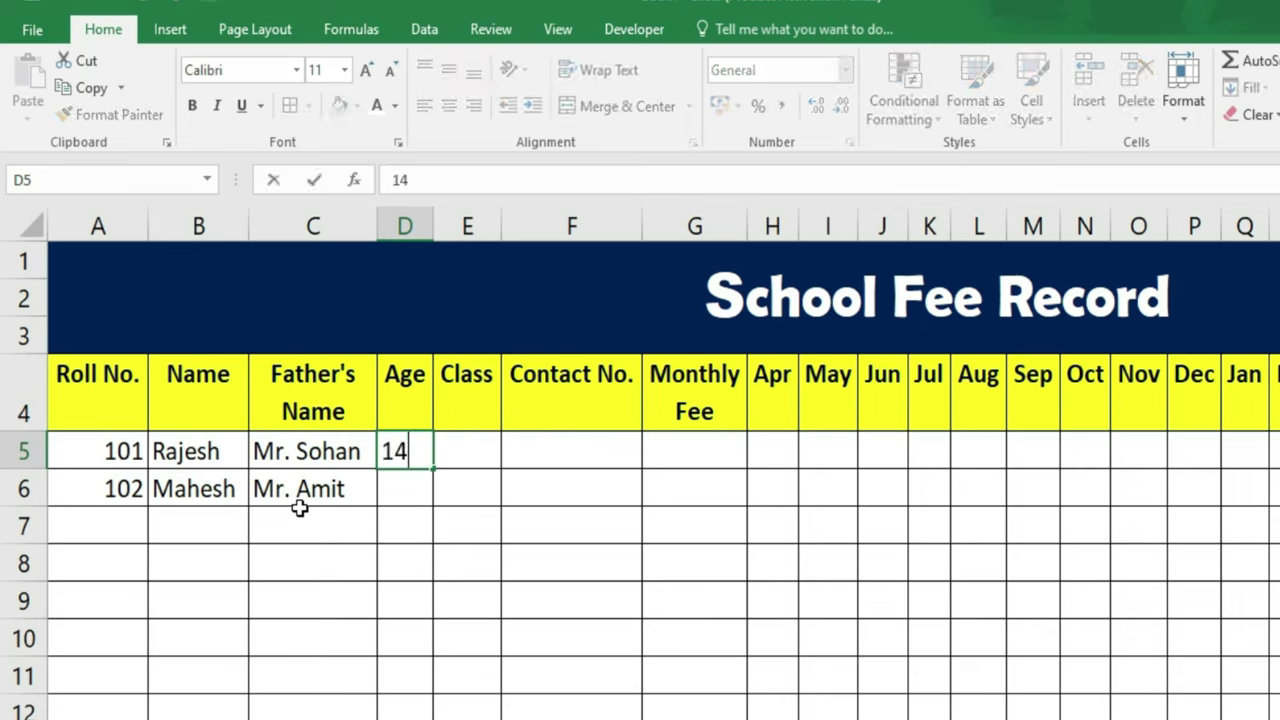
{"action": "key", "text": "Return"}
{"action": "type", "text": "15"}
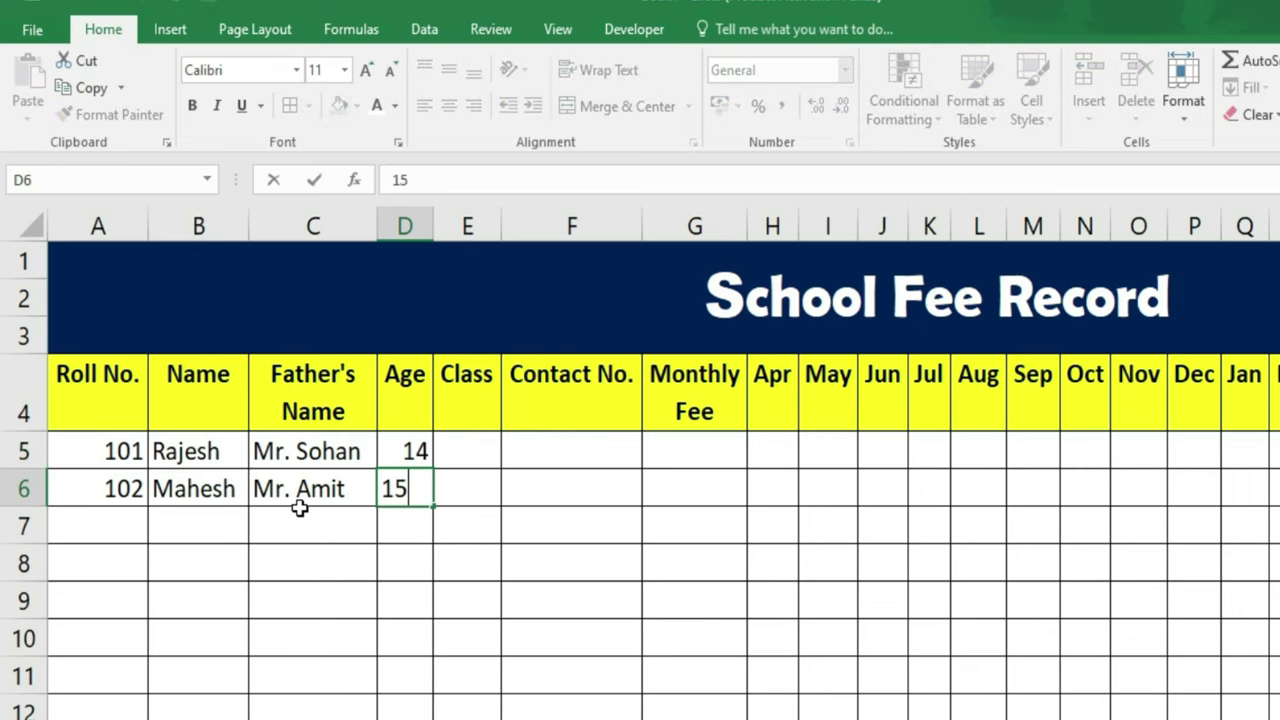
{"action": "key", "text": "Tab"}
- Set the Class to 10 for both students
{"action": "key", "text": "Up"}
{"action": "type", "text": "10"}
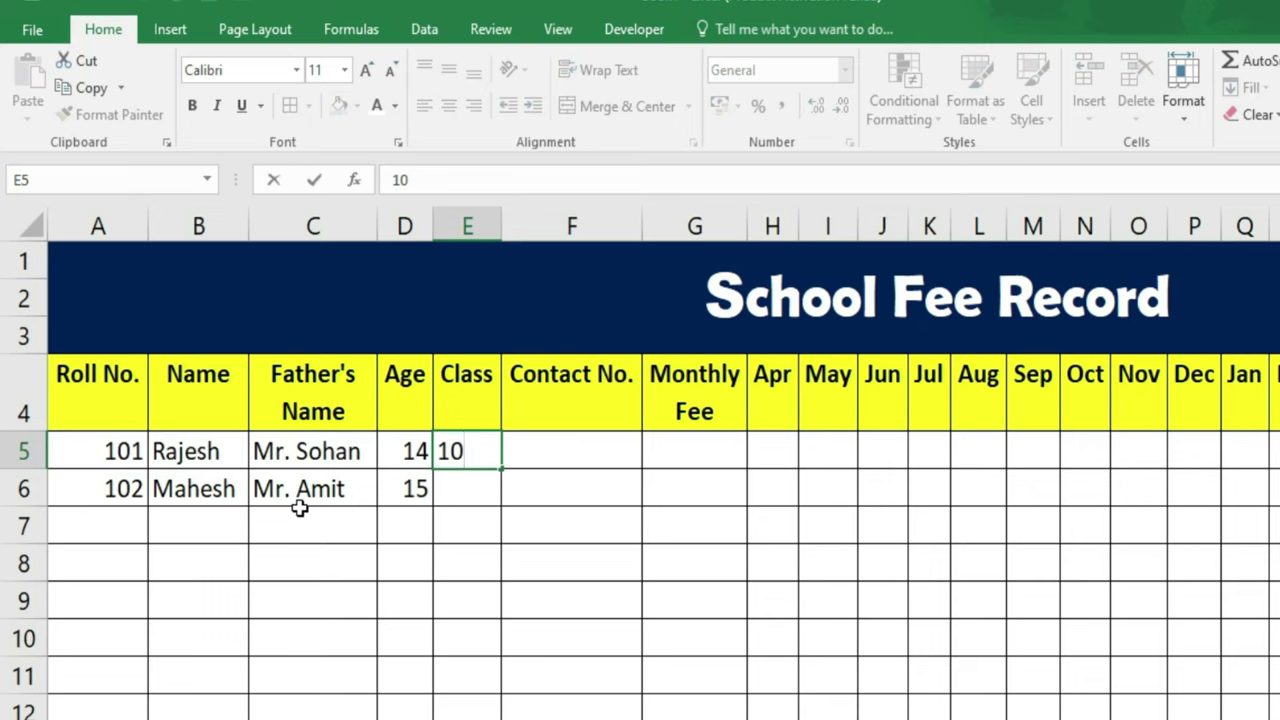
{"action": "key", "text": "Return"}
{"action": "type", "text": "10"}
{"action": "key", "text": "Tab"}
- Enter both contact numbers and autofit the Contact No. column so they show fully
{"action": "key", "text": "Up"}
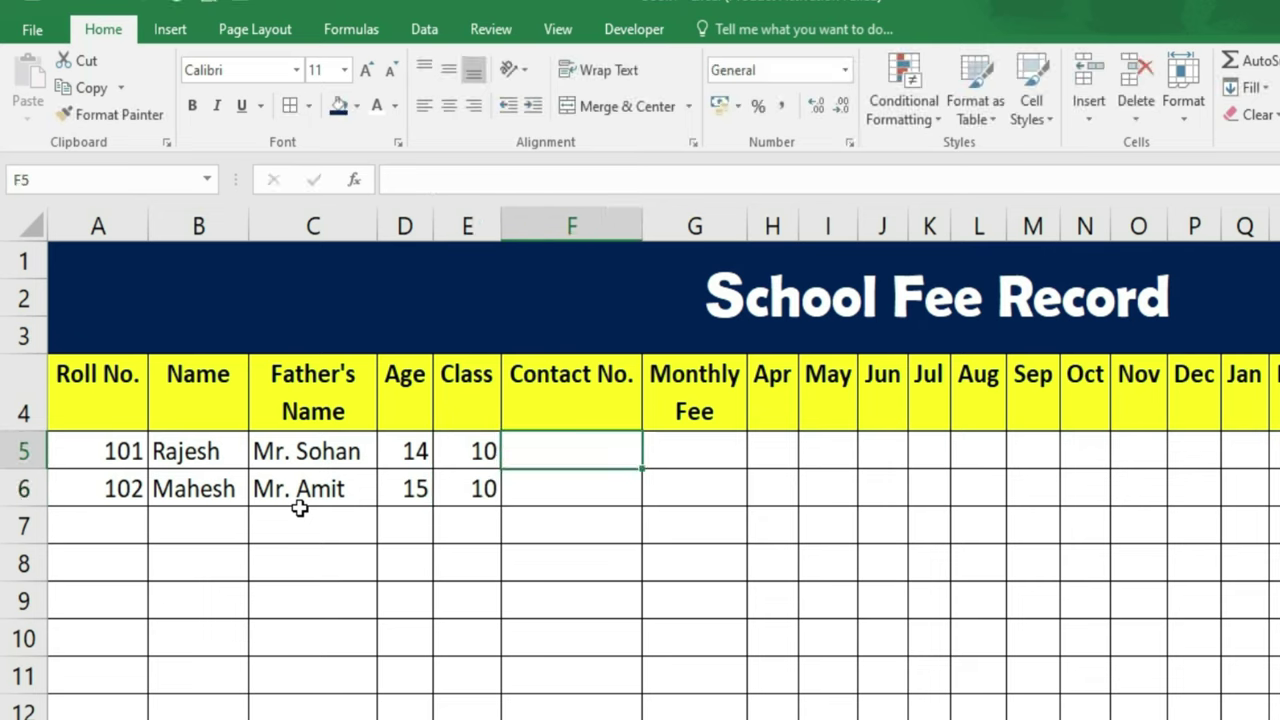
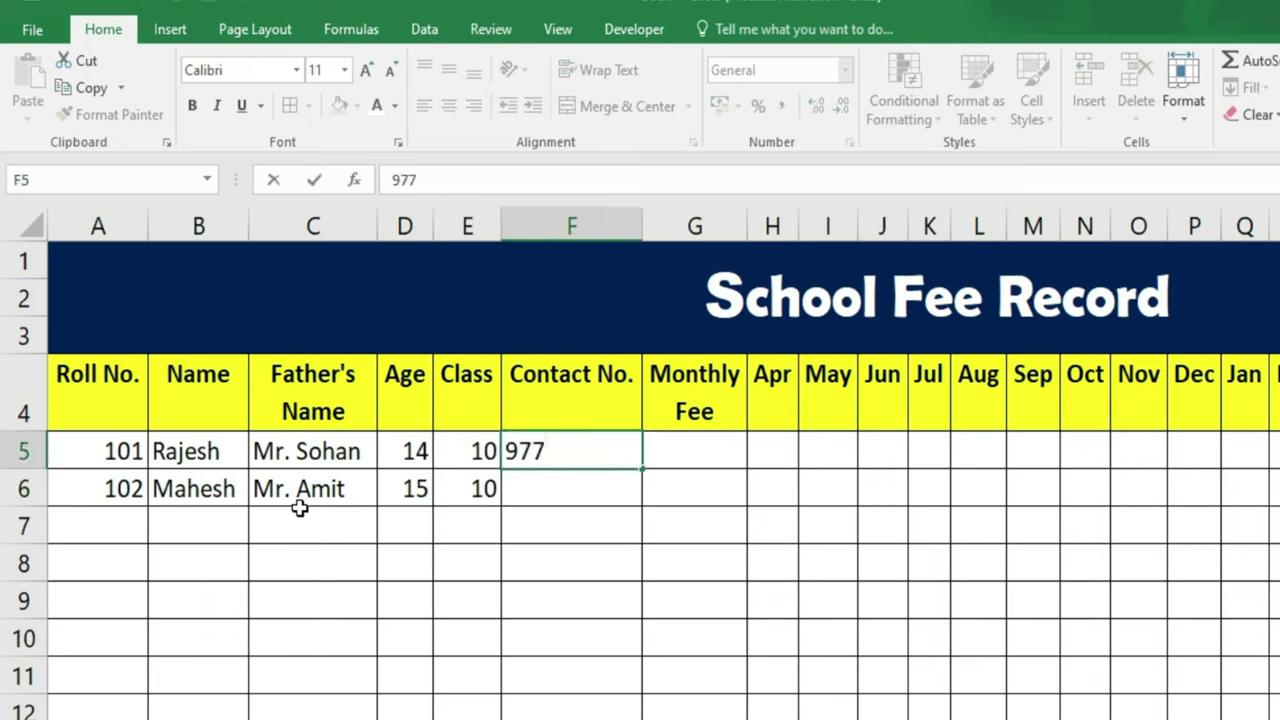
{"action": "key", "text": "Return"}
{"action": "key", "text": "Return"}
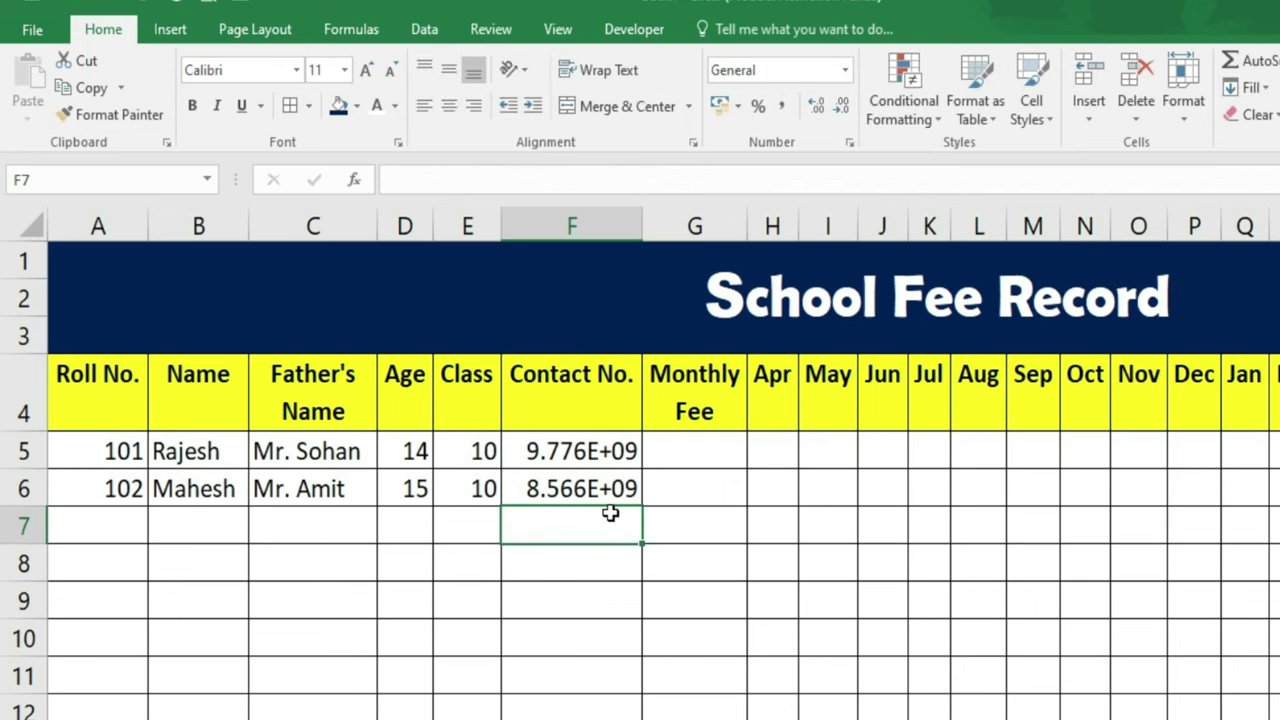
{"action": "left_click_drag", "start_coordinate": [590, 452], "coordinate": [598, 484]}
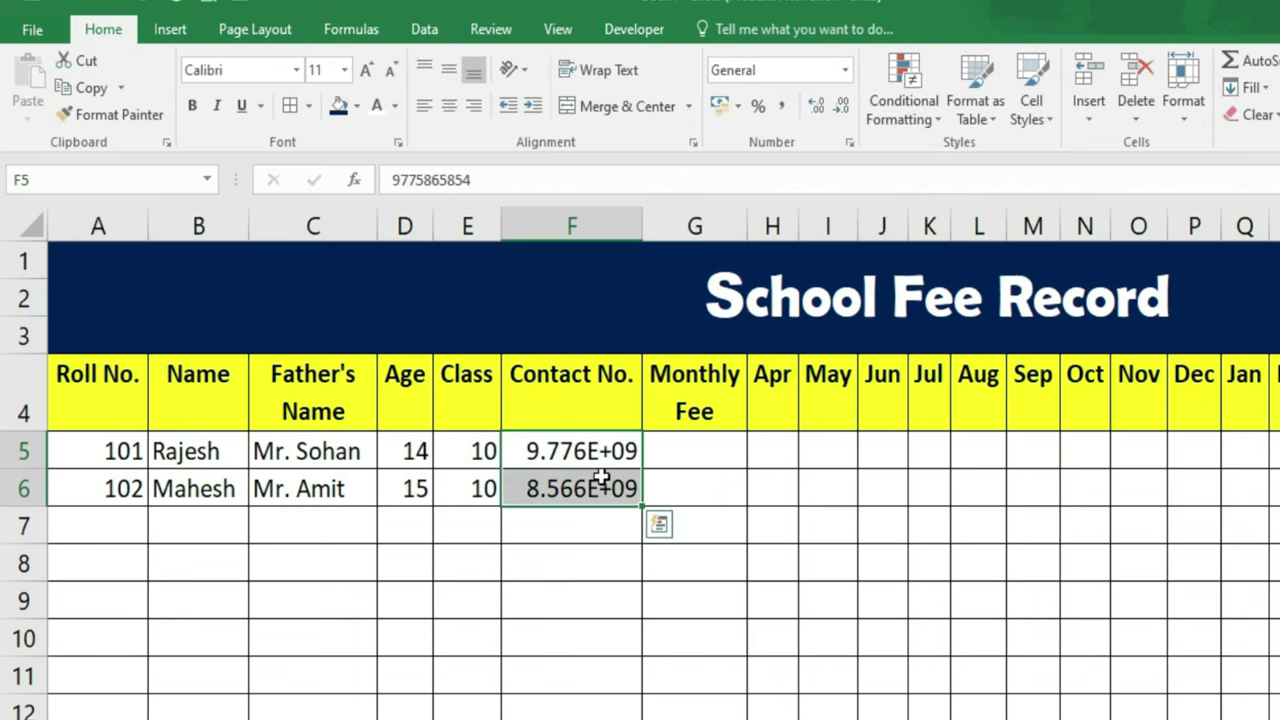
{"action": "double_click", "coordinate": [645, 226]}
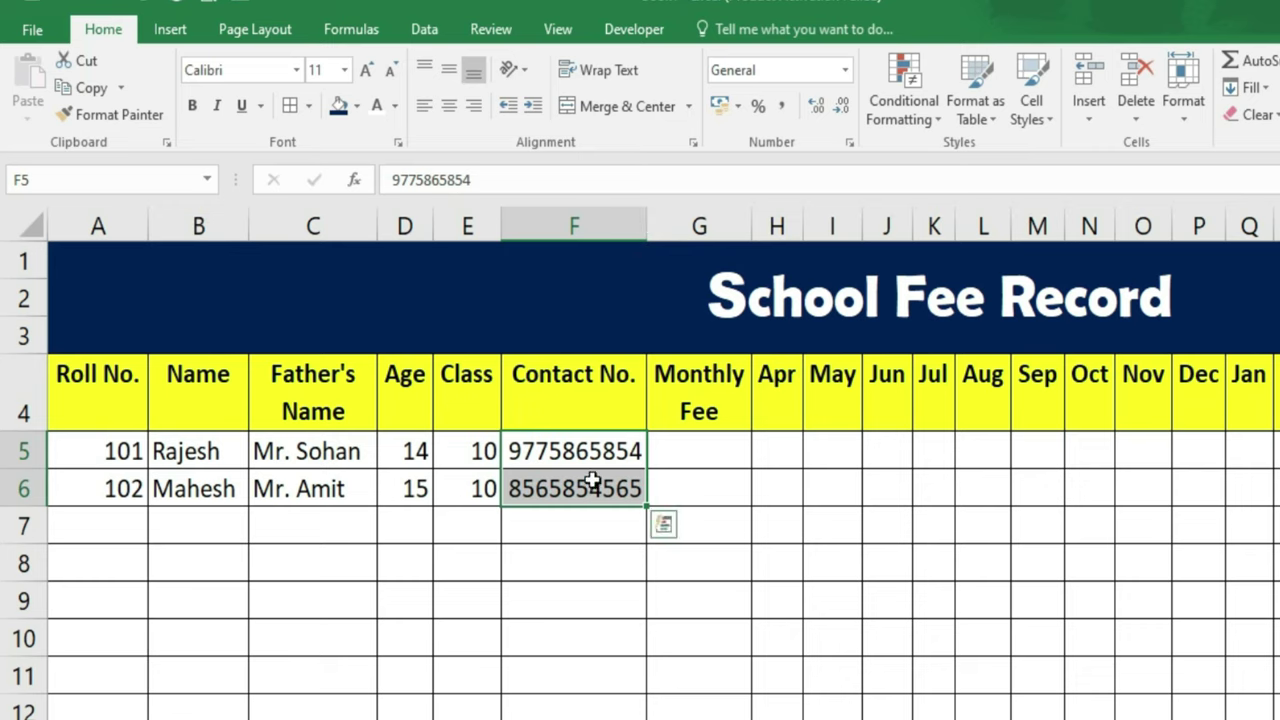
- Enter an 800 monthly fee for both students
{"action": "left_click", "coordinate": [725, 451]}
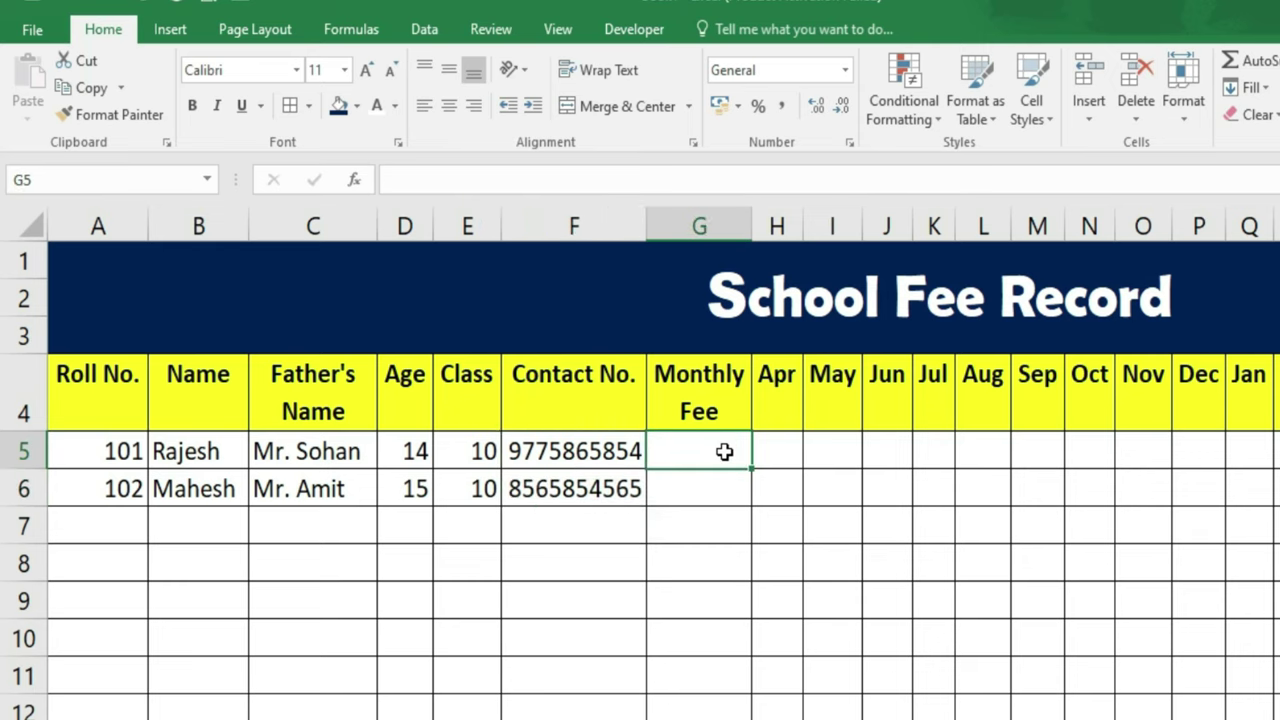
{"action": "type", "text": "800"}
{"action": "key", "text": "Return"}
{"action": "type", "text": "800"}
{"action": "key", "text": "Return"}
{"action": "scroll", "coordinate": [457, 553], "scroll_direction": "right", "scroll_amount": 3}
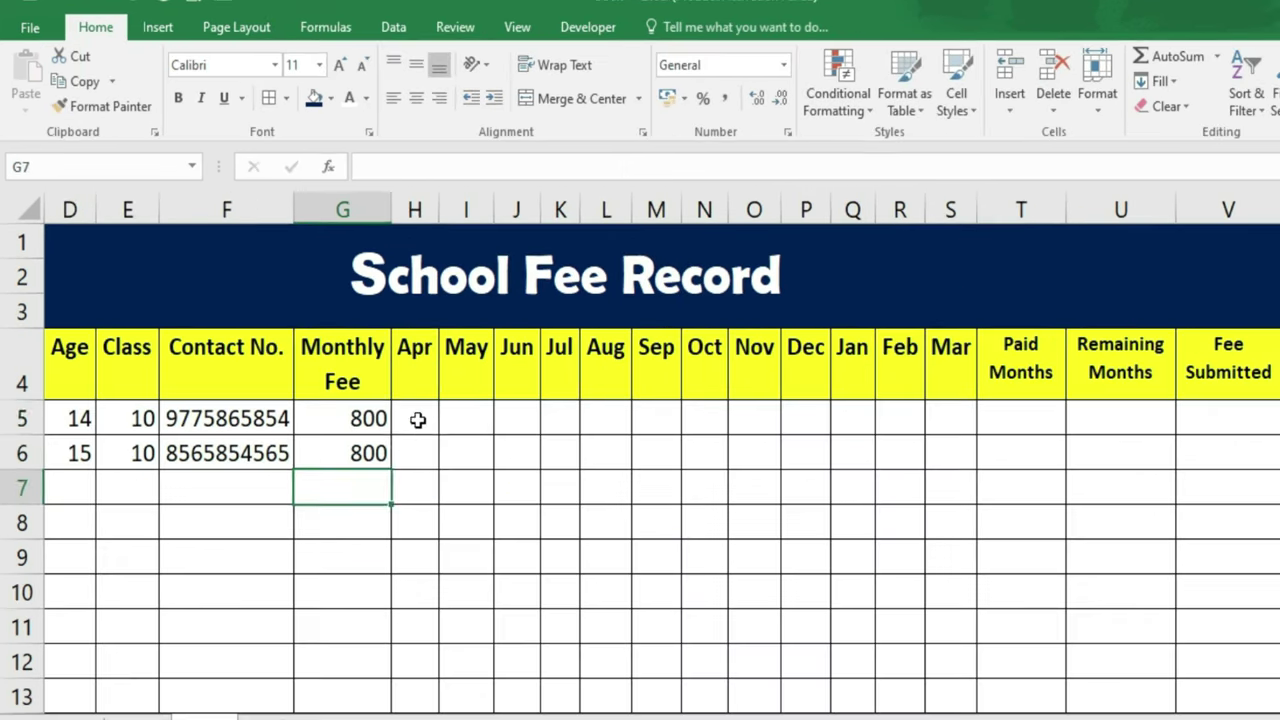
- Format the Apr–Mar cells H5:S13 in the Wingdings 2 font
{"action": "mouse_move", "coordinate": [416, 420]}
{"action": "left_mouse_down"}
{"action": "mouse_move", "coordinate": [913, 461]}
{"action": "mouse_move", "coordinate": [963, 688]}
{"action": "left_mouse_up"}
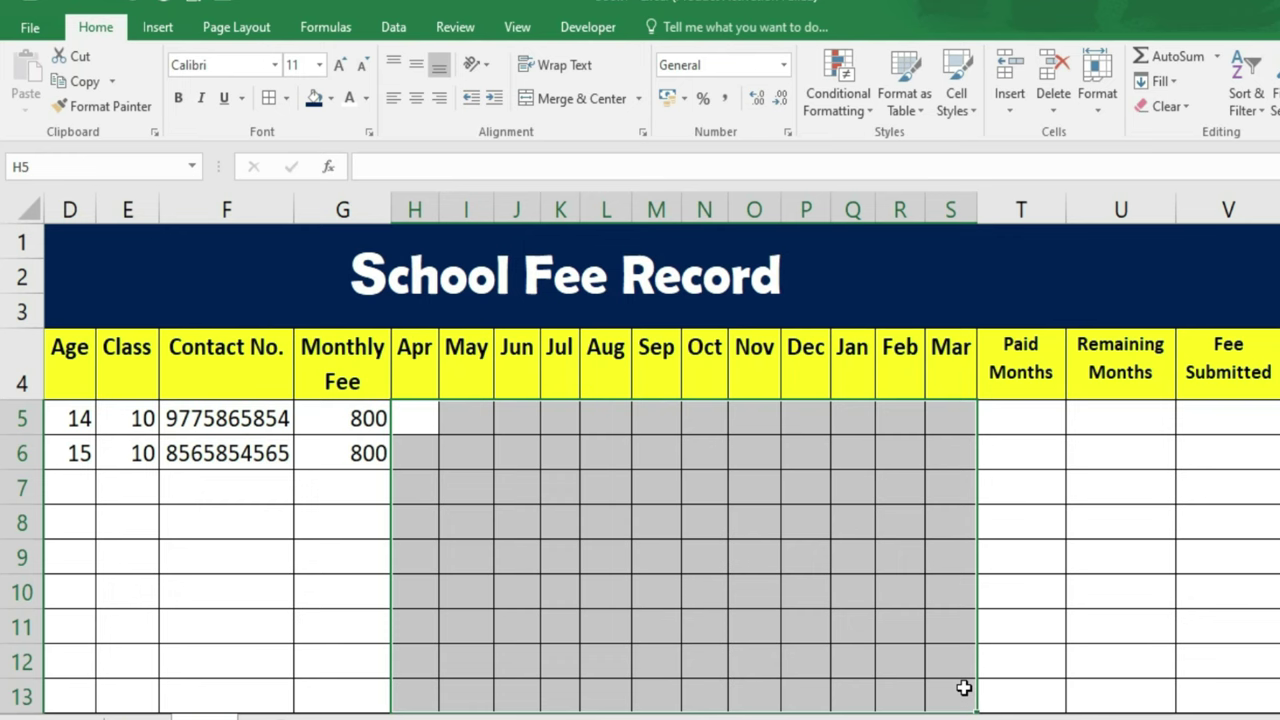
{"action": "left_click_drag", "start_coordinate": [420, 420], "coordinate": [952, 702]}
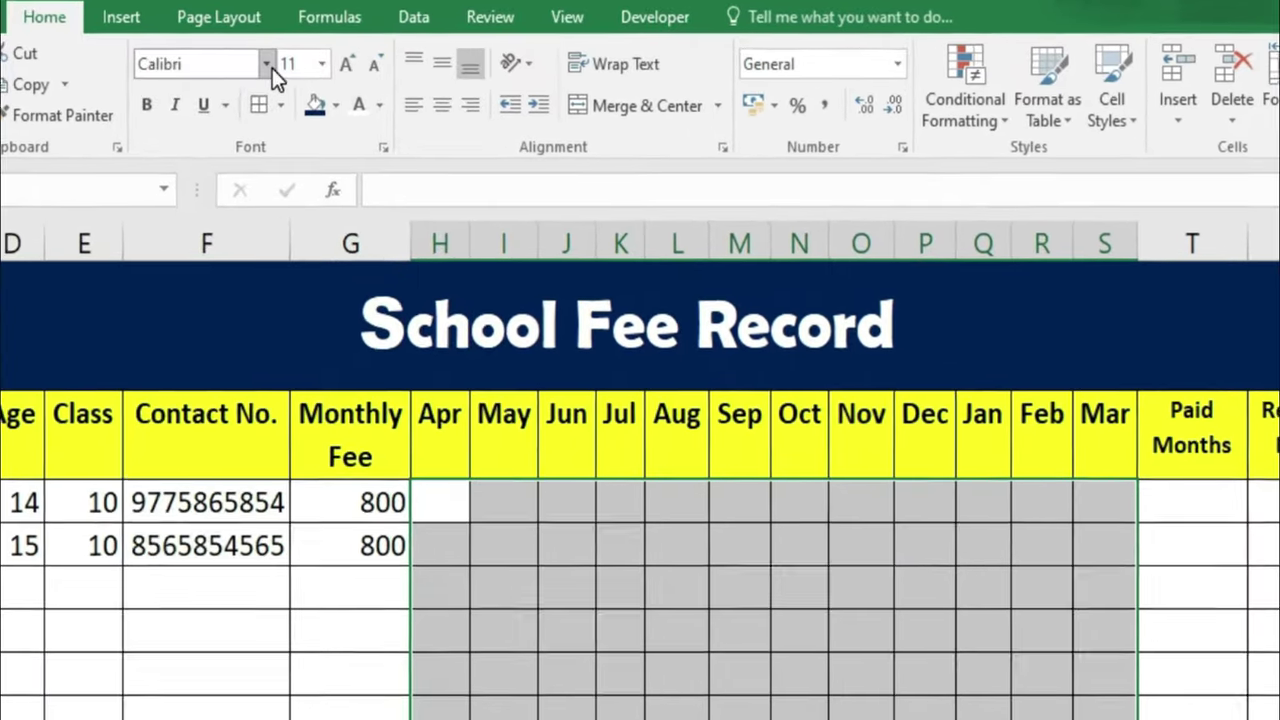
{"action": "left_click", "coordinate": [274, 65]}
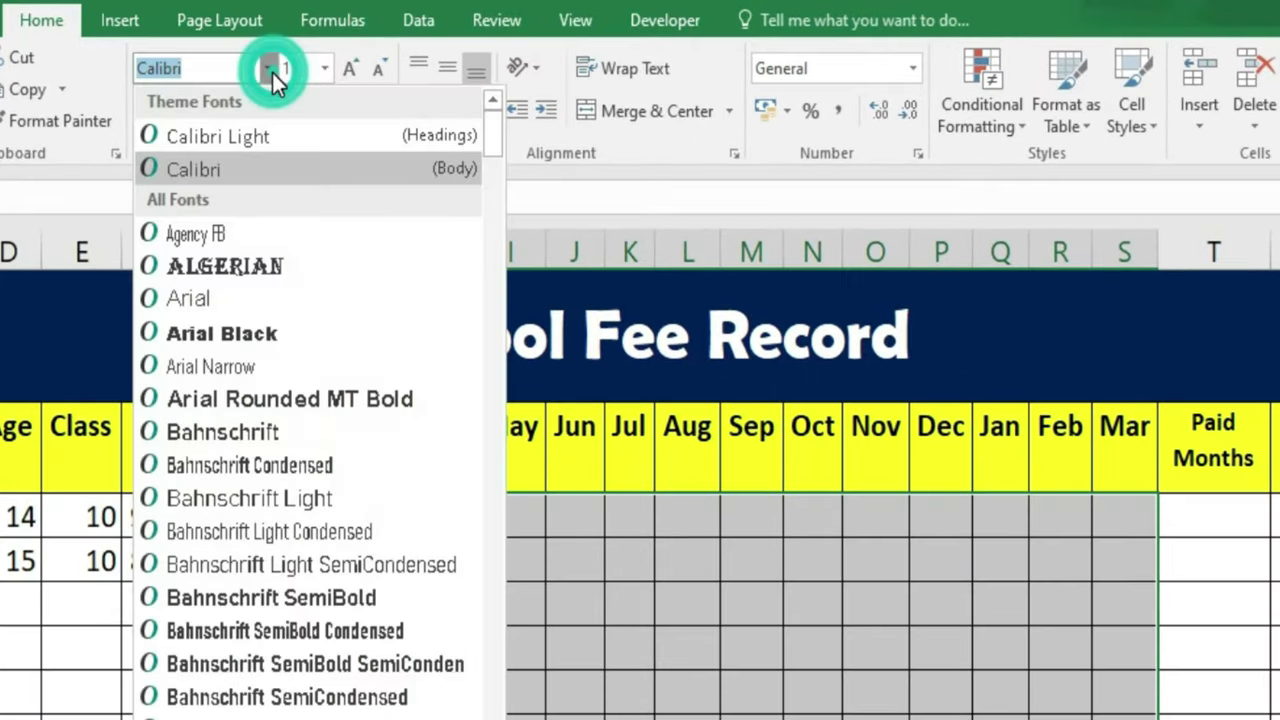
{"action": "left_click_drag", "start_coordinate": [494, 135], "coordinate": [497, 715]}
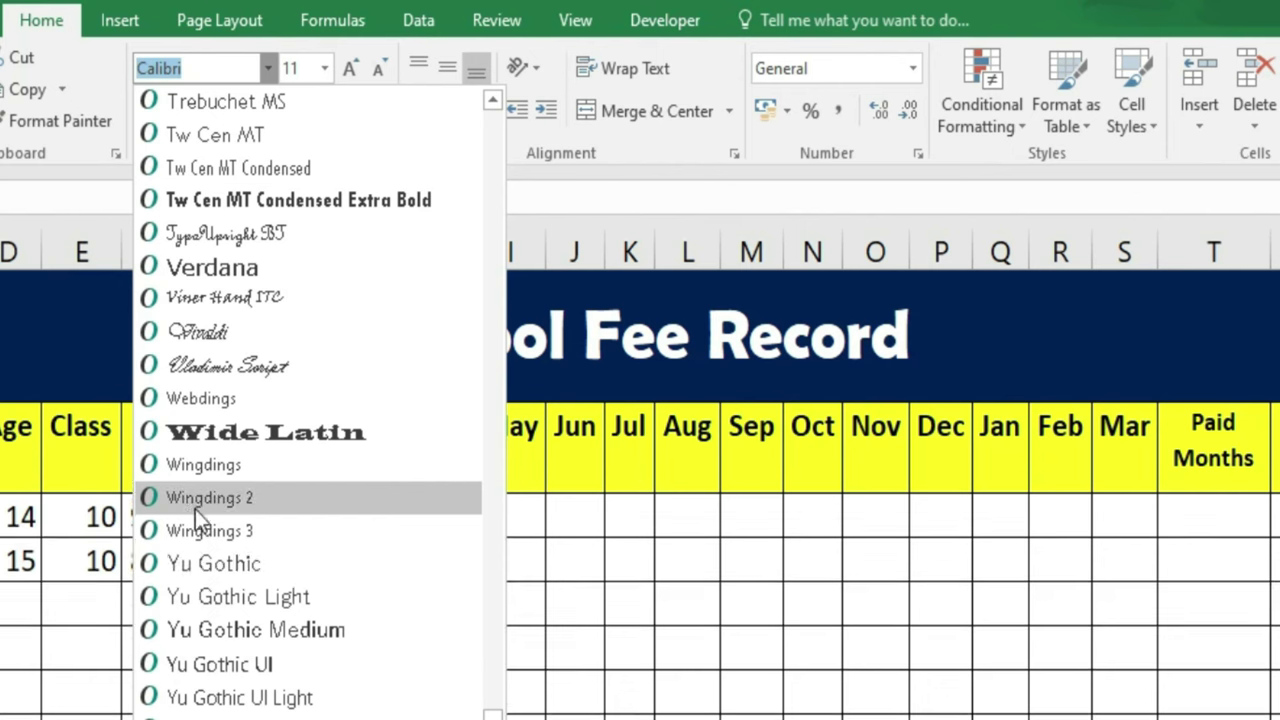
{"action": "left_click", "coordinate": [264, 500]}
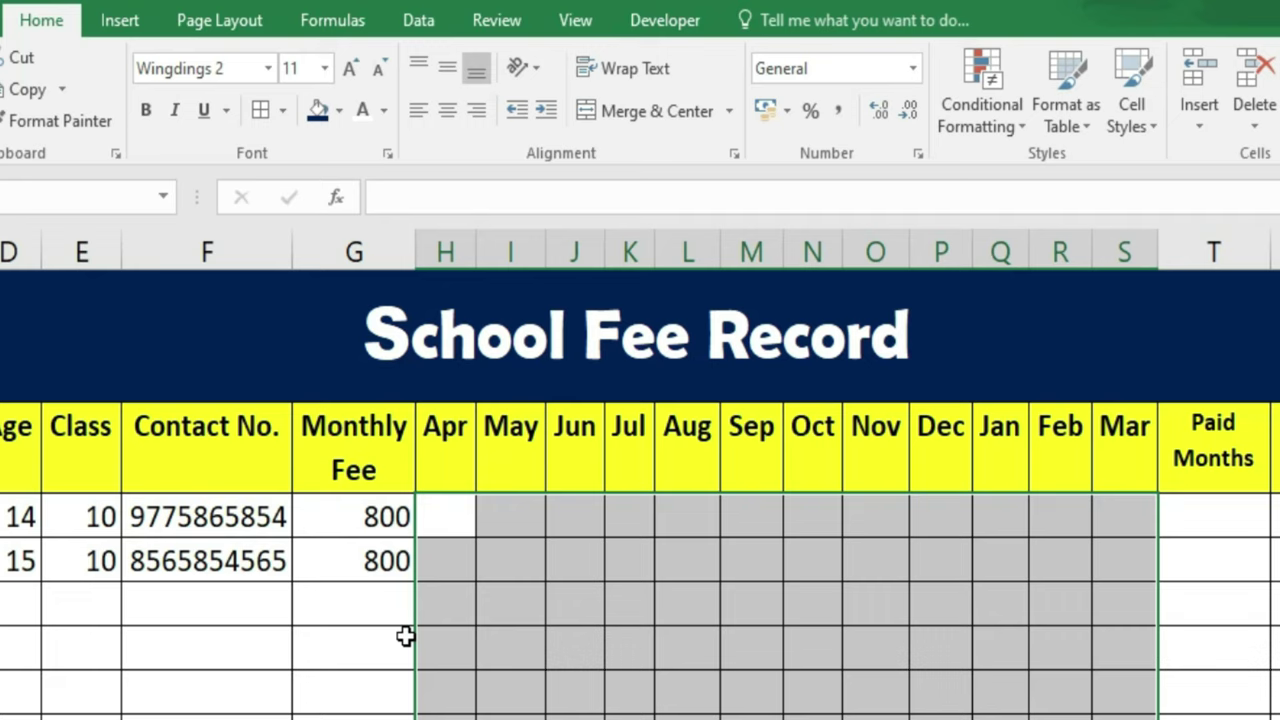
{"action": "left_click", "coordinate": [449, 508]}
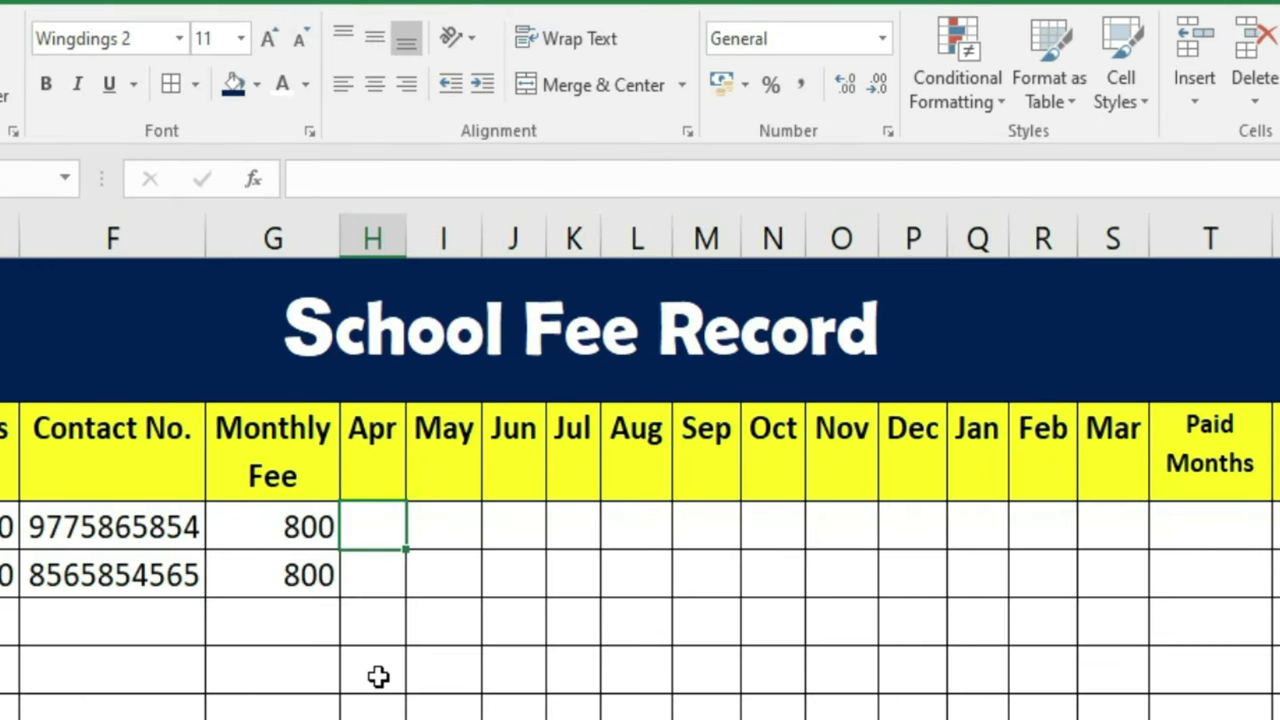
- Tick Apr and May with P in row 5 and copy them down all rows
{"action": "type", "text": "P"}
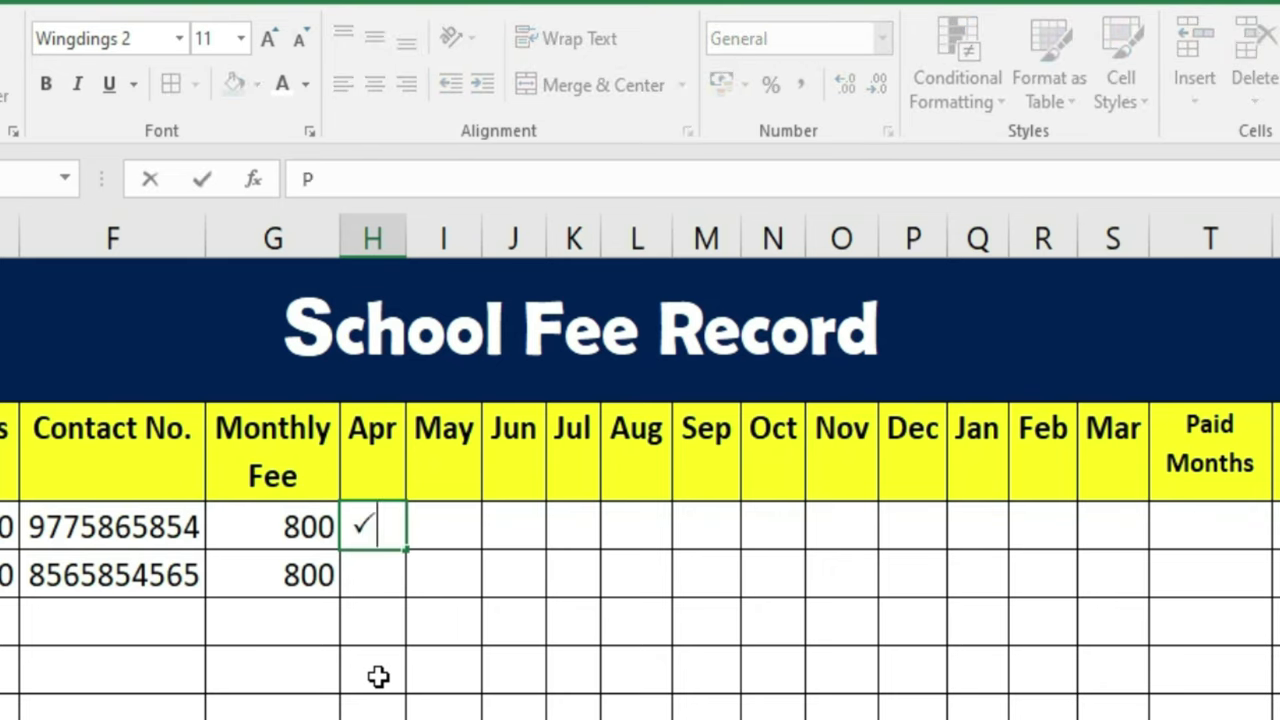
{"action": "key", "text": "Tab"}
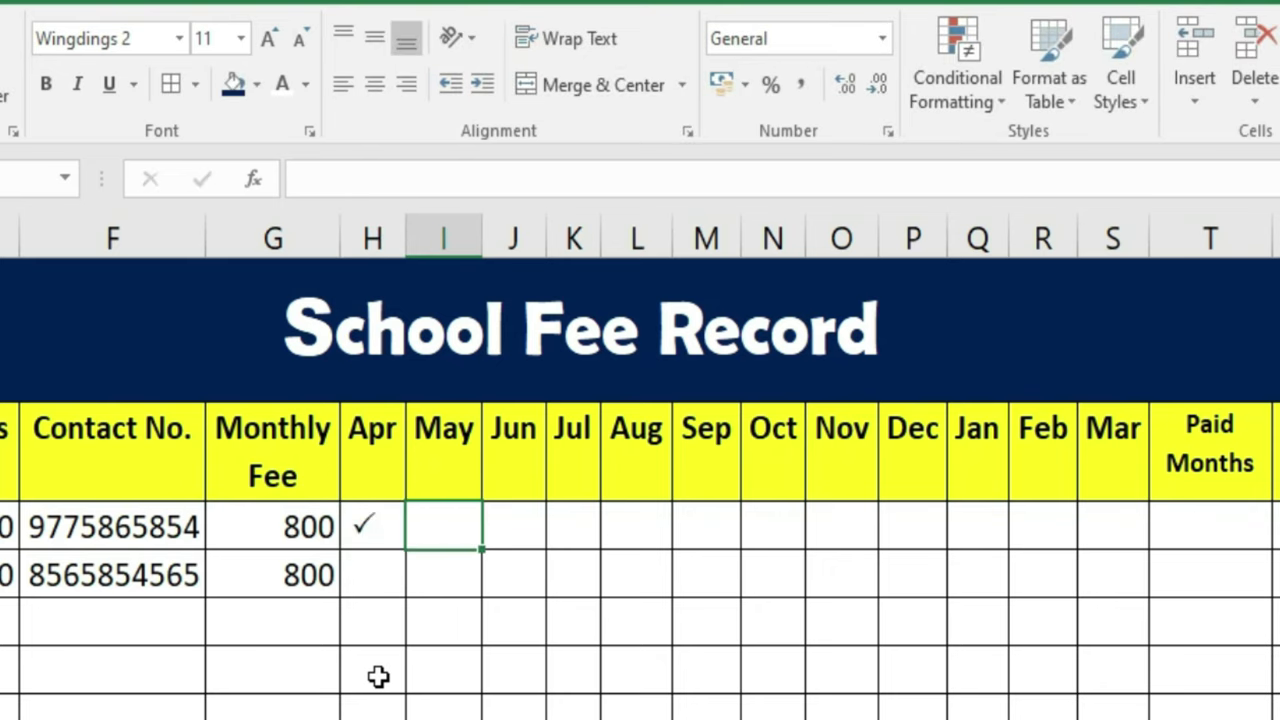
{"action": "type", "text": "P"}
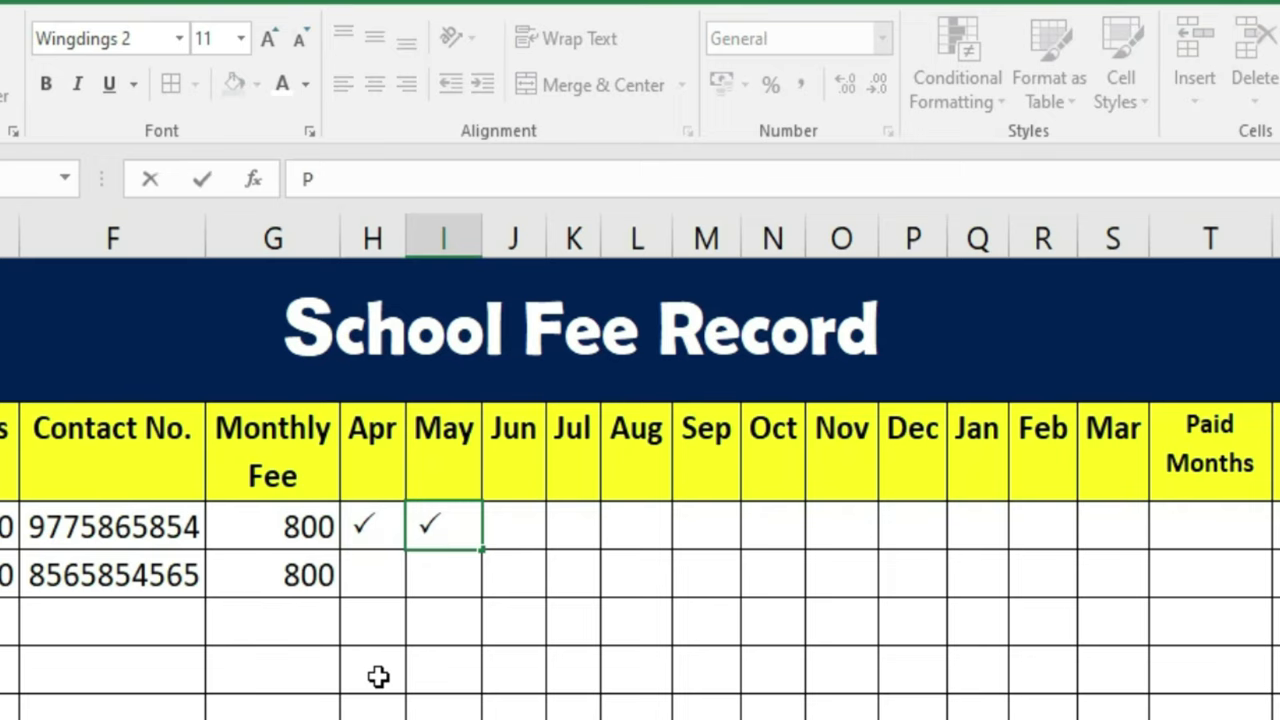
{"action": "left_click", "coordinate": [374, 528]}
{"action": "mouse_move", "coordinate": [362, 530]}
{"action": "left_mouse_down"}
{"action": "mouse_move", "coordinate": [434, 526]}
{"action": "mouse_move", "coordinate": [475, 712]}
{"action": "left_mouse_up"}
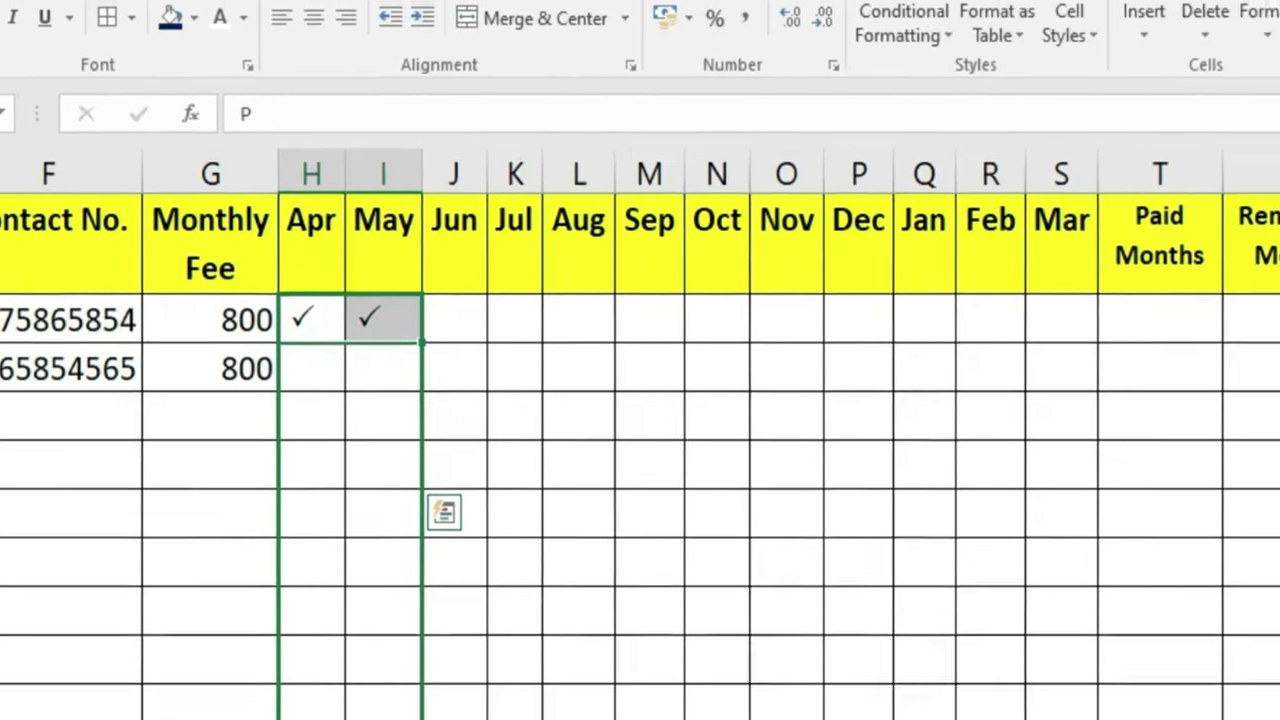
{"action": "left_click_drag", "start_coordinate": [481, 547], "coordinate": [500, 571]}
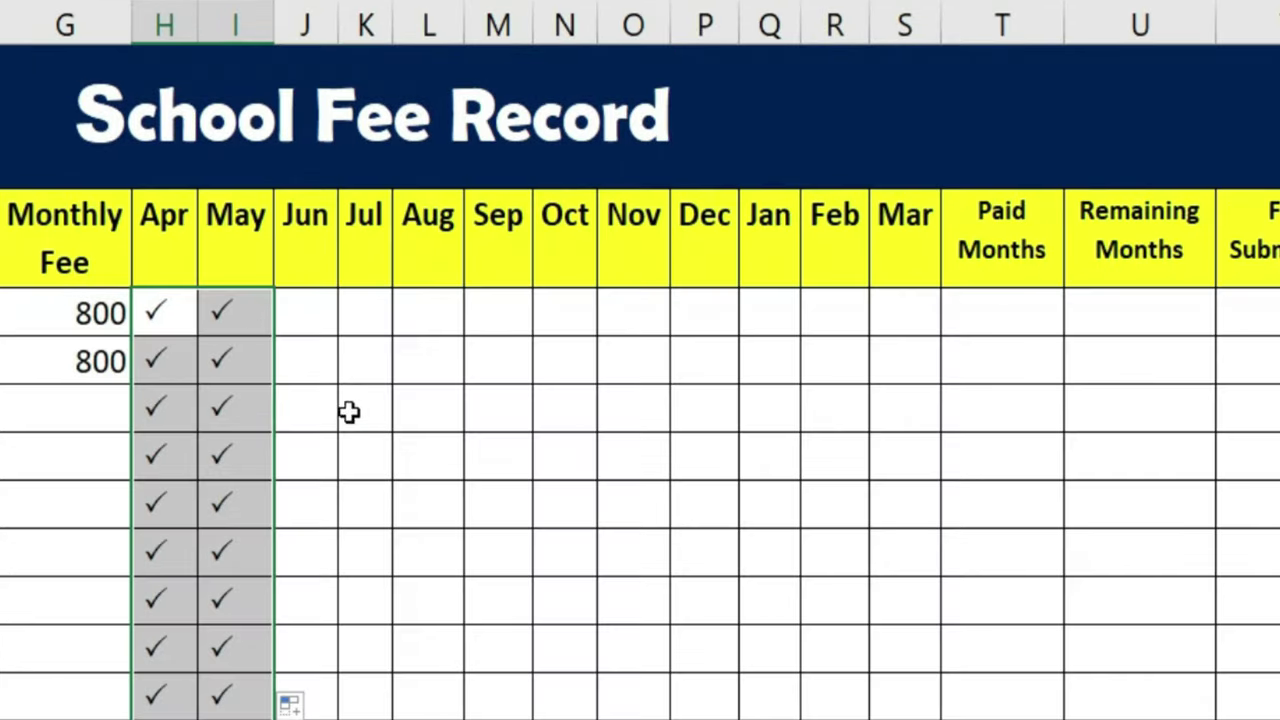
- Add Jun check marks in three rows and a Jul check mark in one row
{"action": "left_click", "coordinate": [320, 418]}
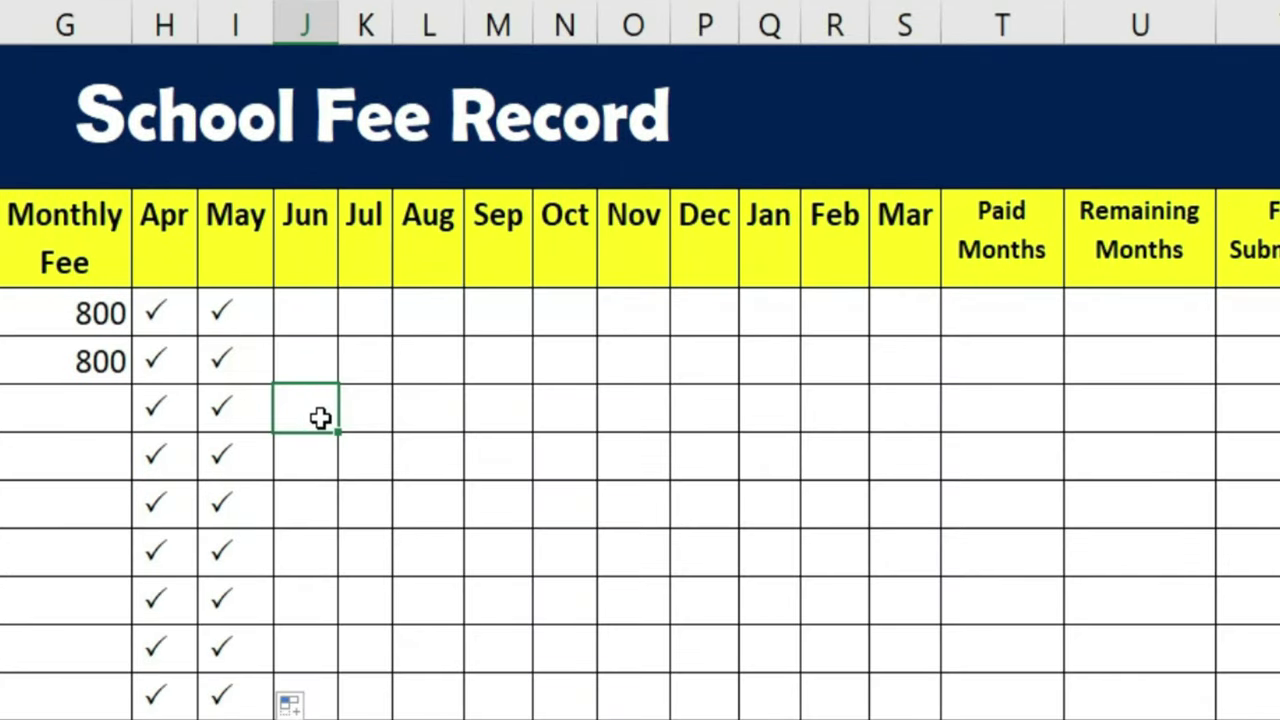
{"action": "key", "text": "ctrl+r"}
{"action": "left_click", "coordinate": [309, 451]}
{"action": "key", "text": "ctrl+r"}
{"action": "left_click", "coordinate": [309, 508]}
{"action": "key", "text": "ctrl+r"}
{"action": "left_click", "coordinate": [363, 506]}
{"action": "type", "text": "P"}
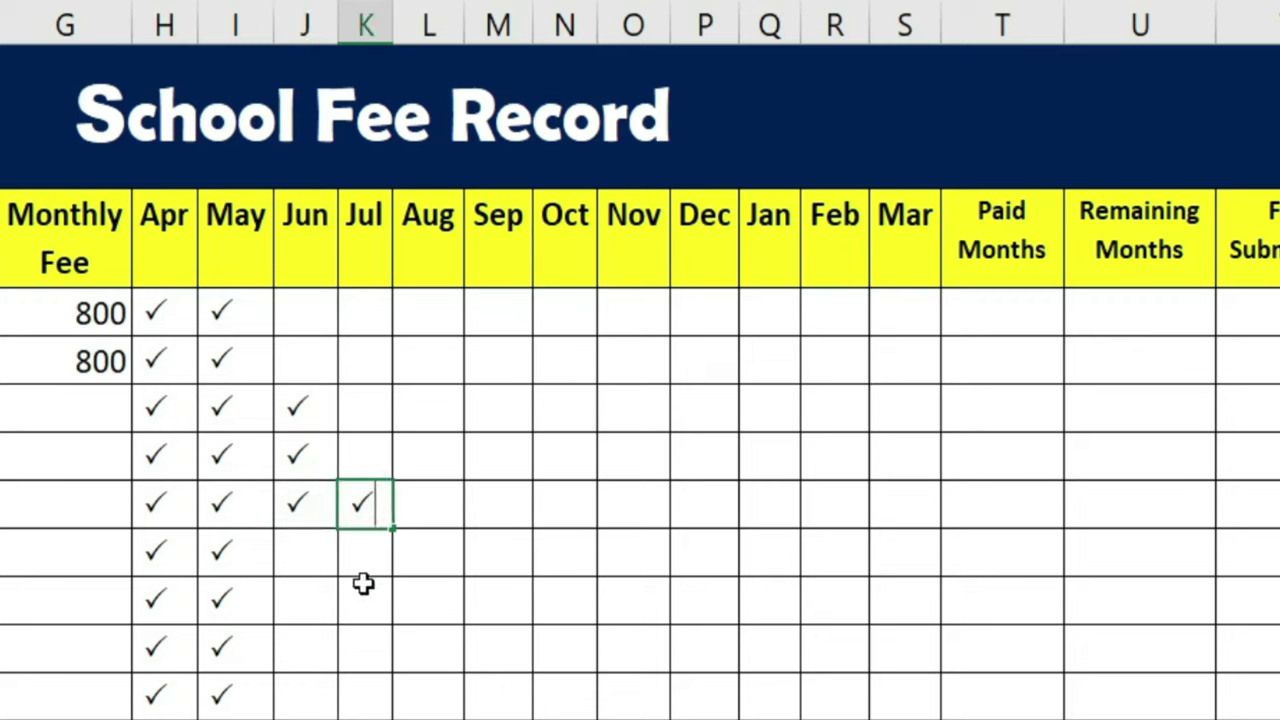
{"action": "left_click", "coordinate": [320, 548]}
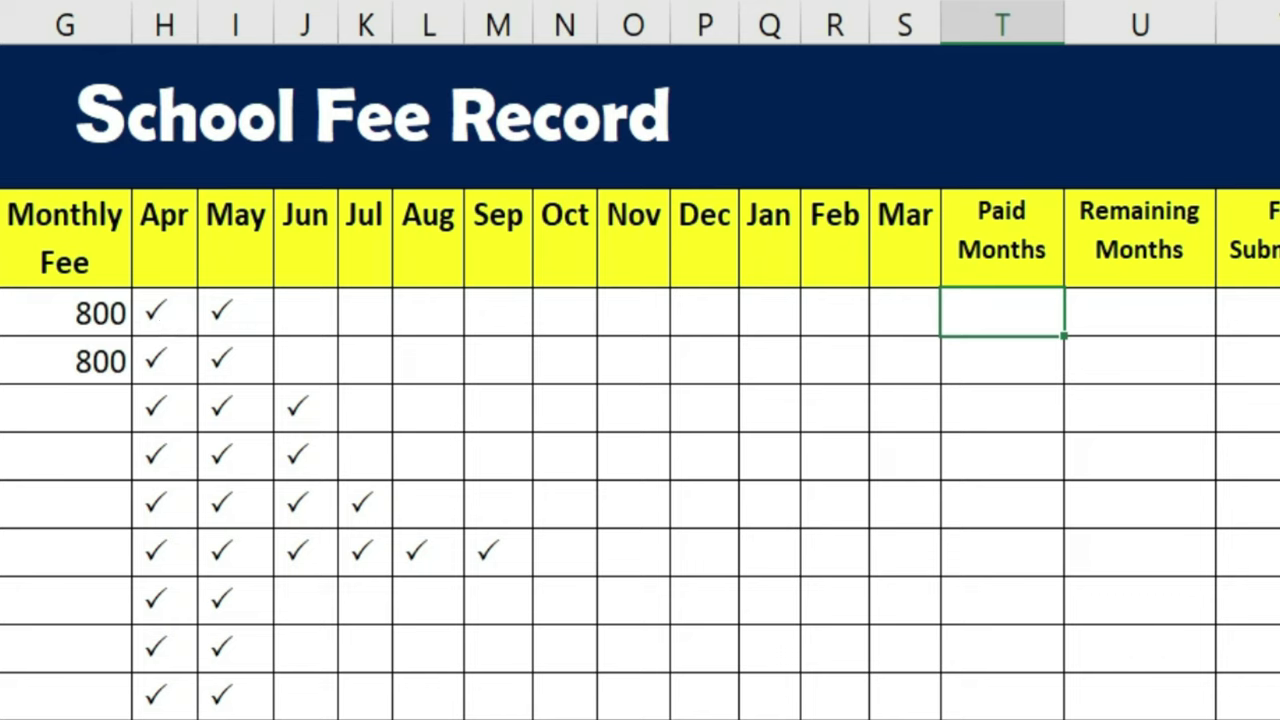
- Enter =COUNTIF(H5:S5,"P") in T5 and fill it down to T13
{"action": "left_click", "coordinate": [237, 362]}
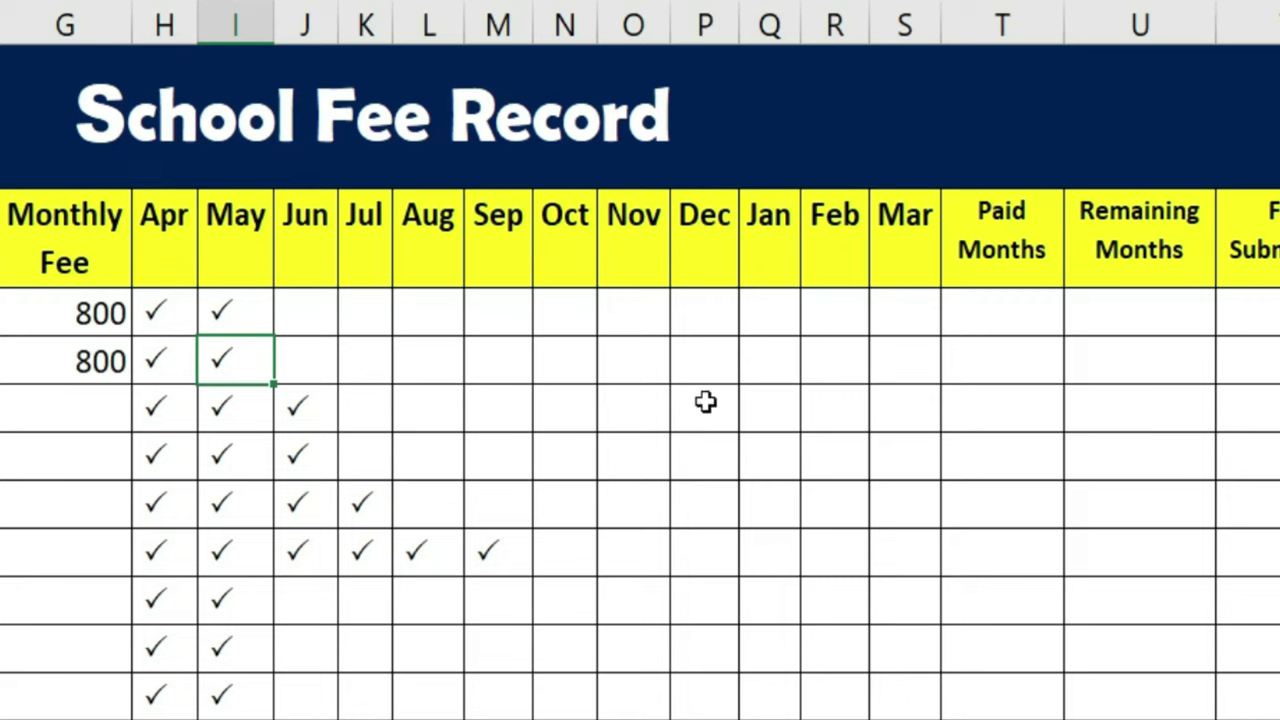
{"action": "left_click", "coordinate": [1031, 314]}
{"action": "type", "text": "="}
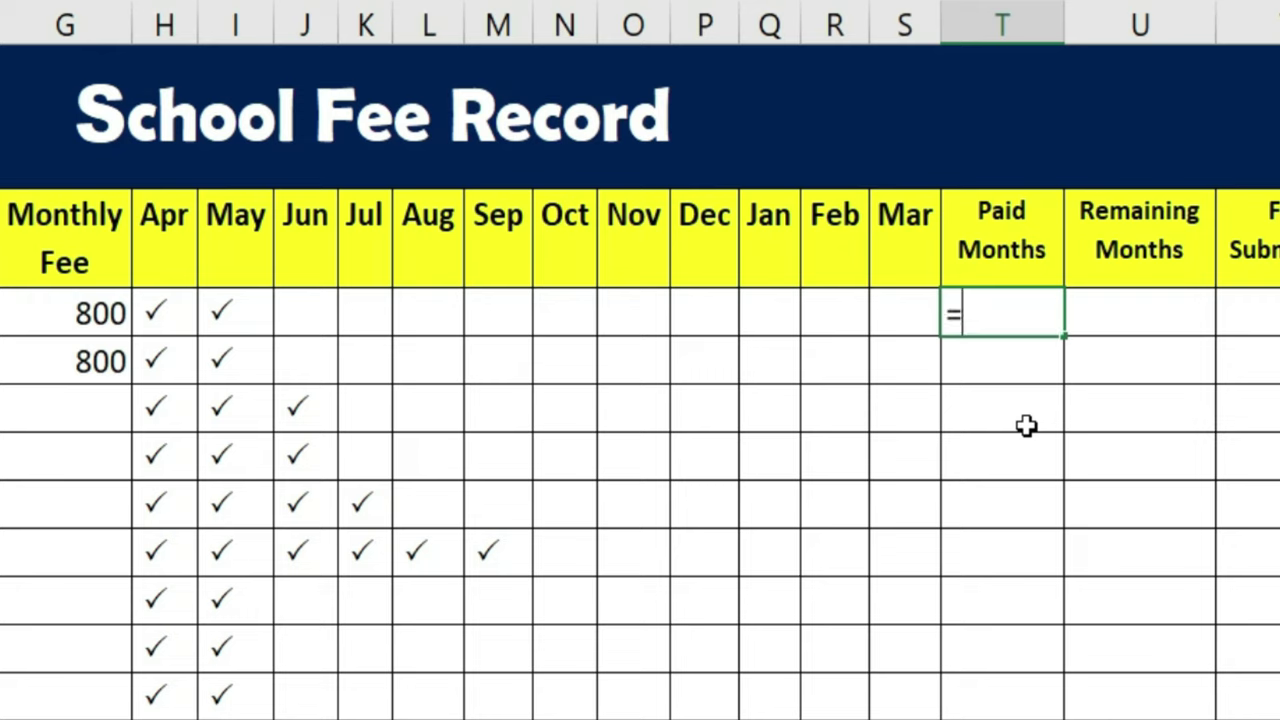
{"action": "type", "text": "c"}
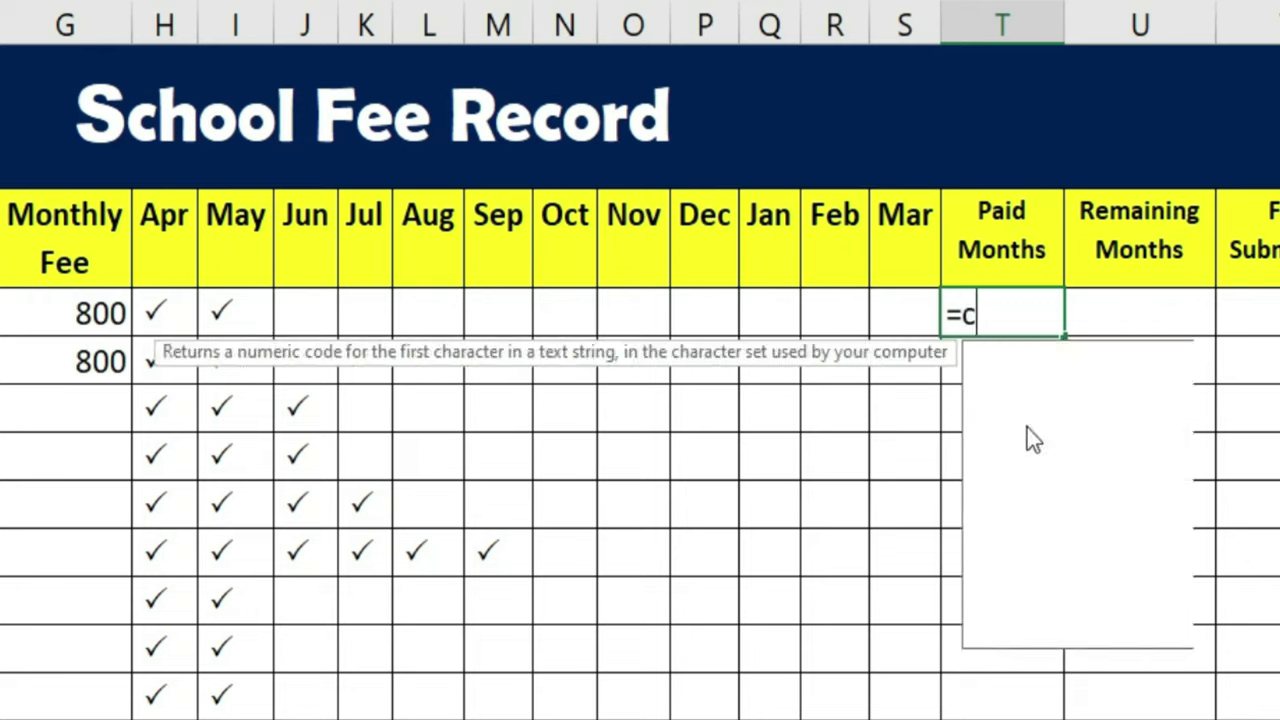
{"action": "type", "text": "ountif"}
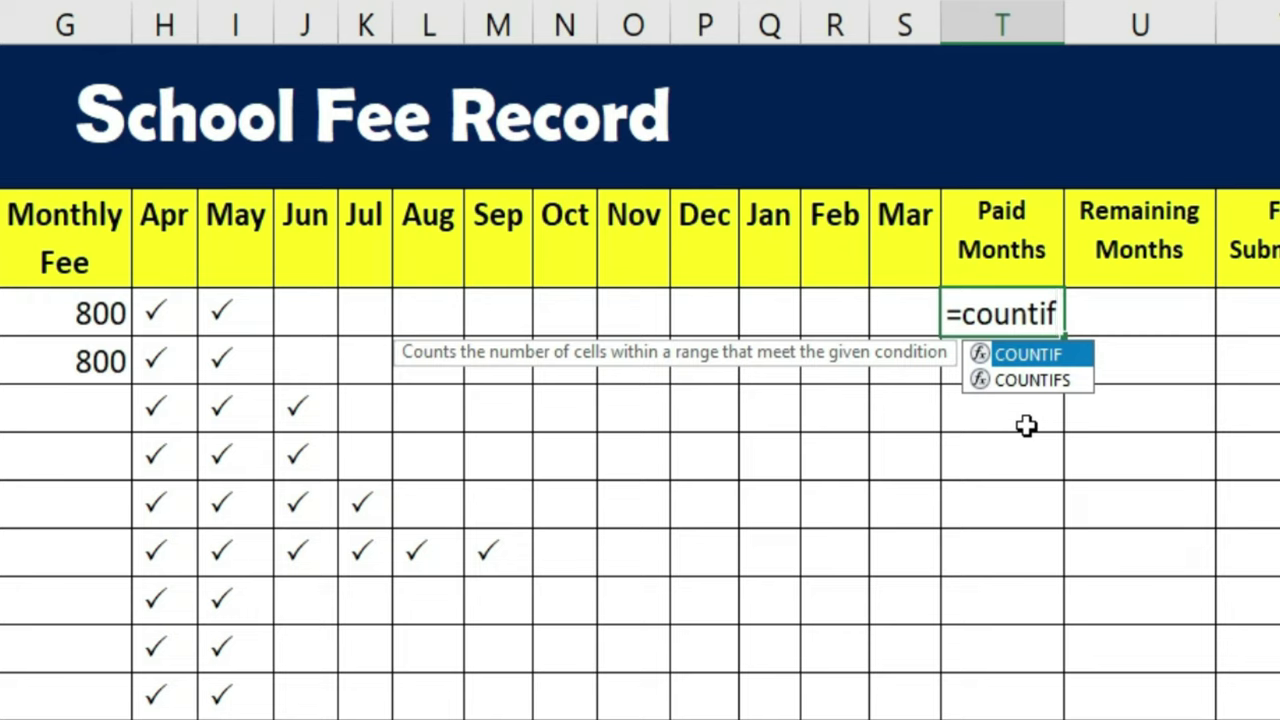
{"action": "key", "text": "Tab"}
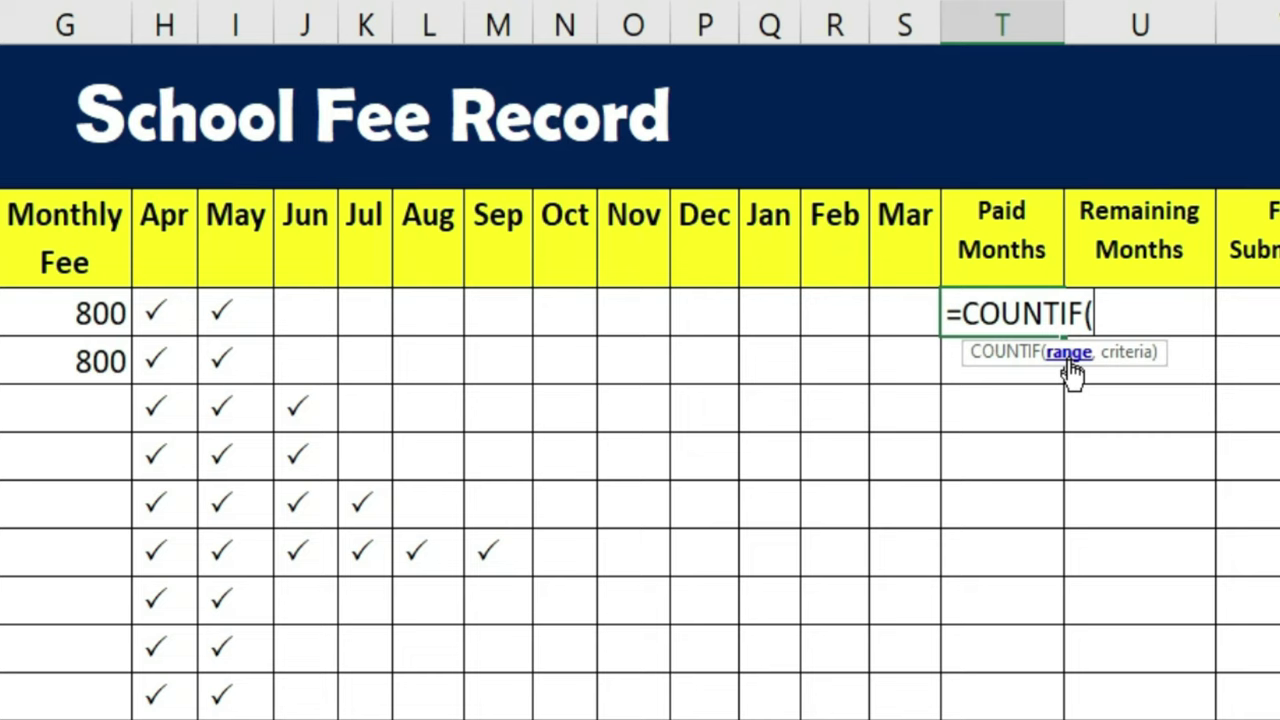
{"action": "left_click_drag", "start_coordinate": [155, 312], "coordinate": [903, 297]}
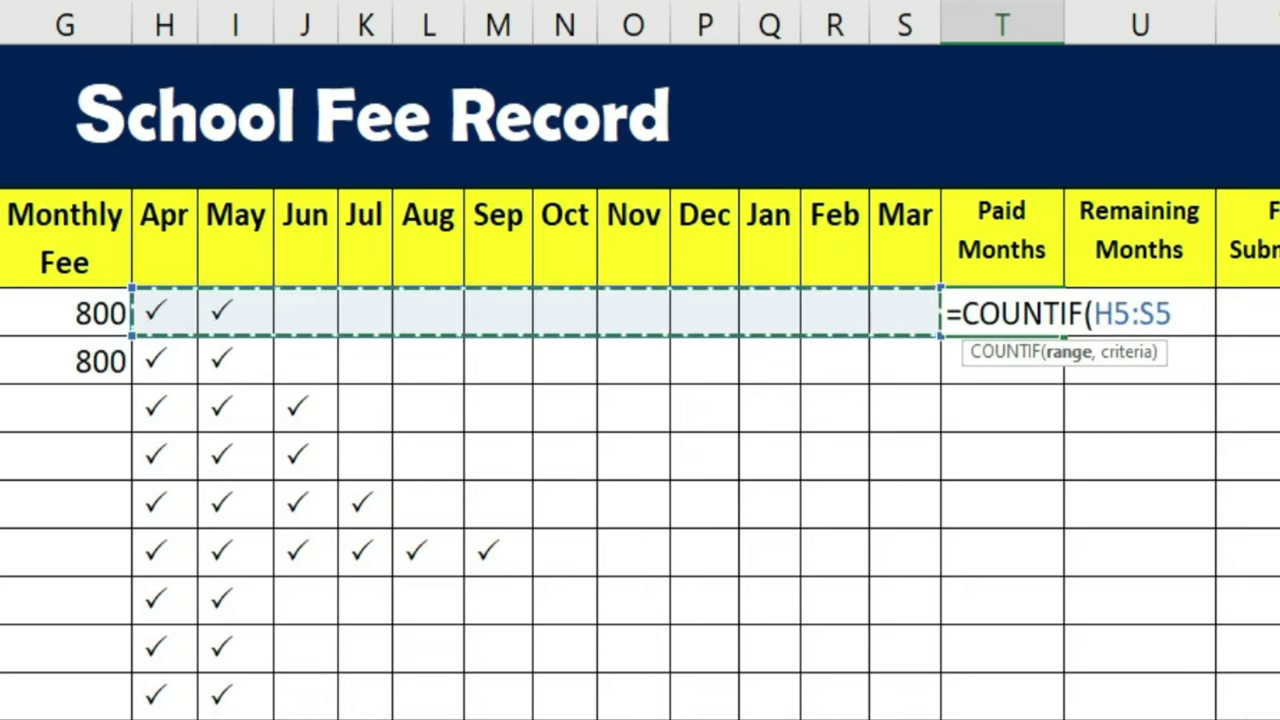
{"action": "type", "text": ",\""}
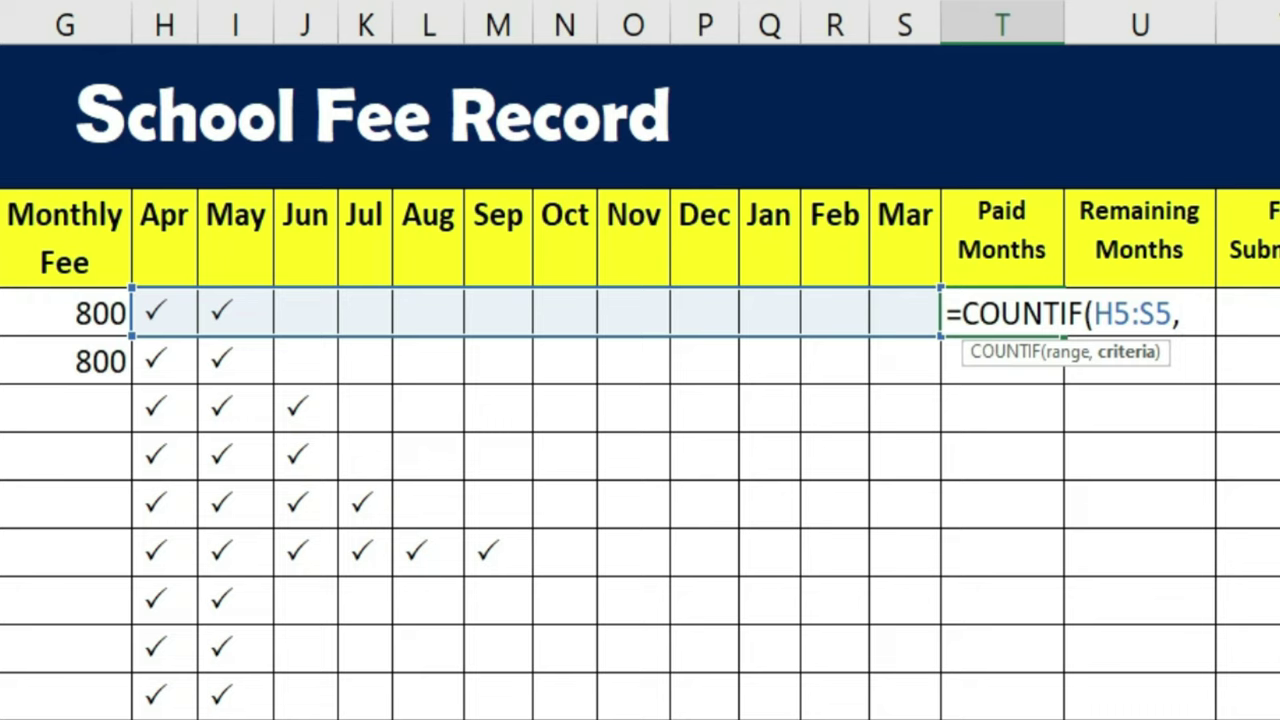
{"action": "type", "text": "P"}
{"action": "type", "text": "\")"}
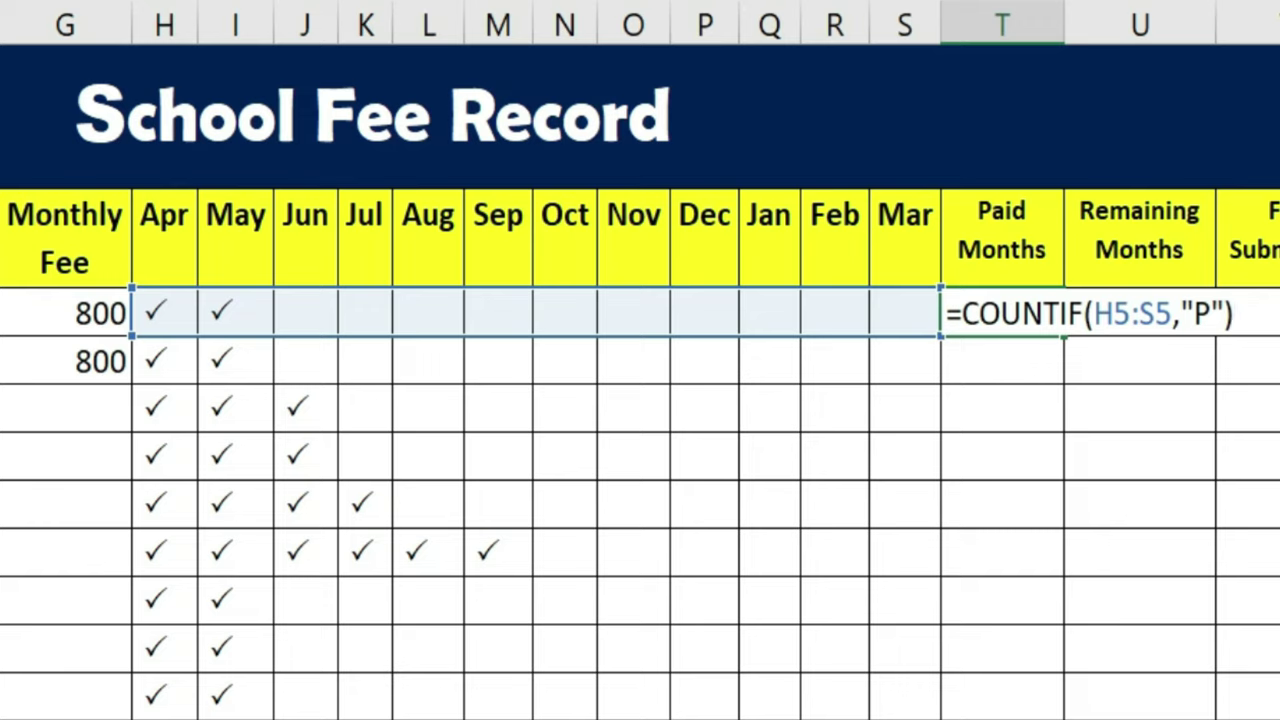
{"action": "key", "text": "Return"}
{"action": "left_click", "coordinate": [1047, 318]}
{"action": "mouse_move", "coordinate": [1061, 334]}
{"action": "left_mouse_down"}
{"action": "mouse_move", "coordinate": [1060, 476]}
{"action": "mouse_move", "coordinate": [1026, 706]}
{"action": "left_mouse_up"}
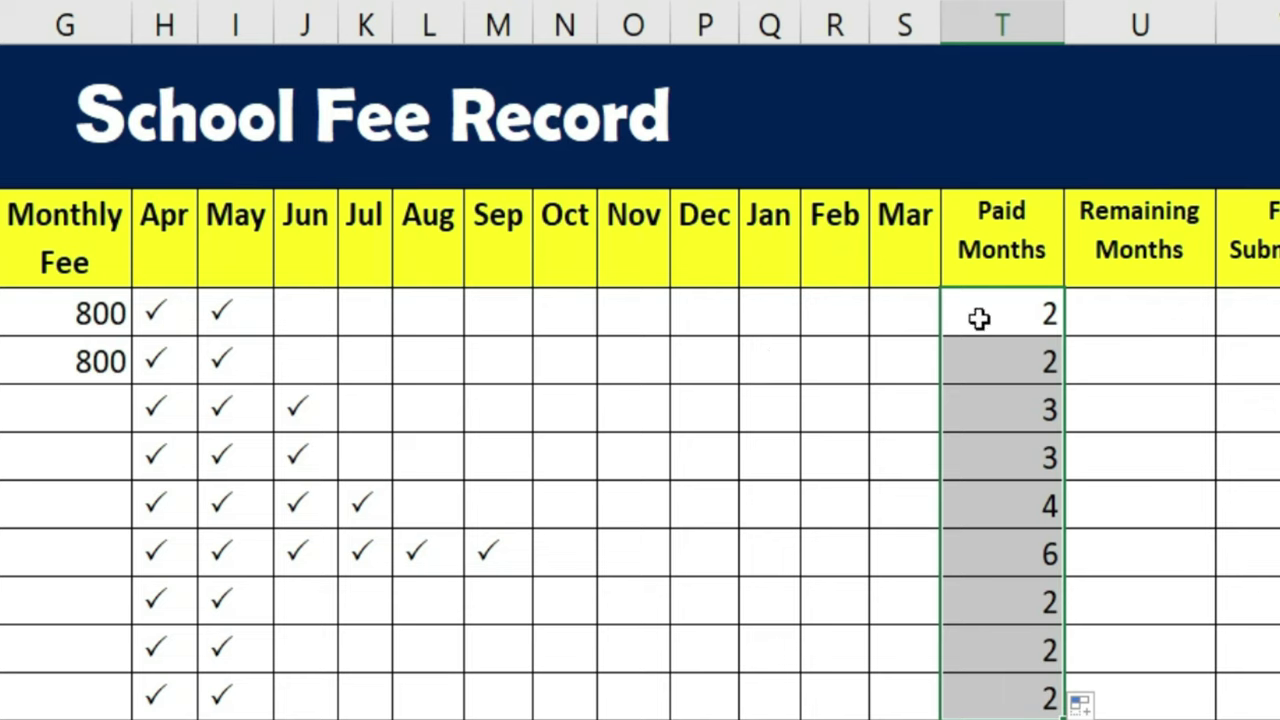
{"action": "left_click", "coordinate": [1129, 320]}
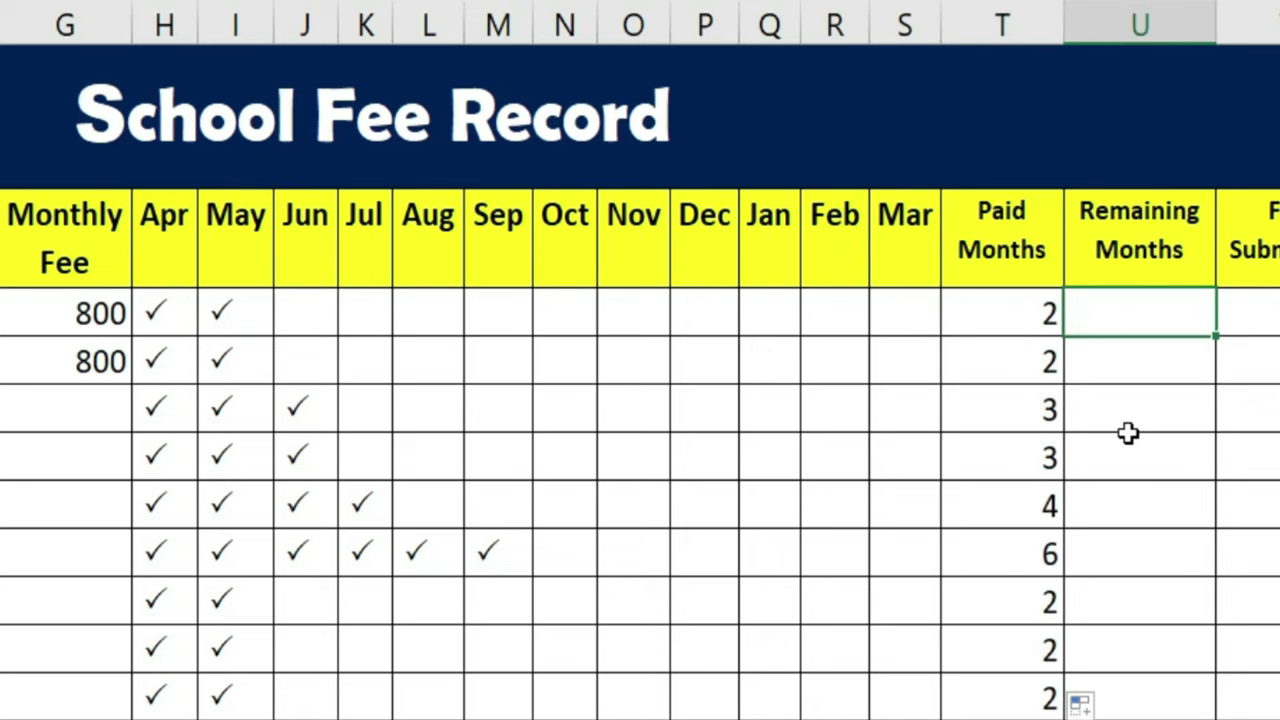
- Enter =COUNTBLANK(H5:S5) in U5 and fill it down to U13
{"action": "type", "text": "="}
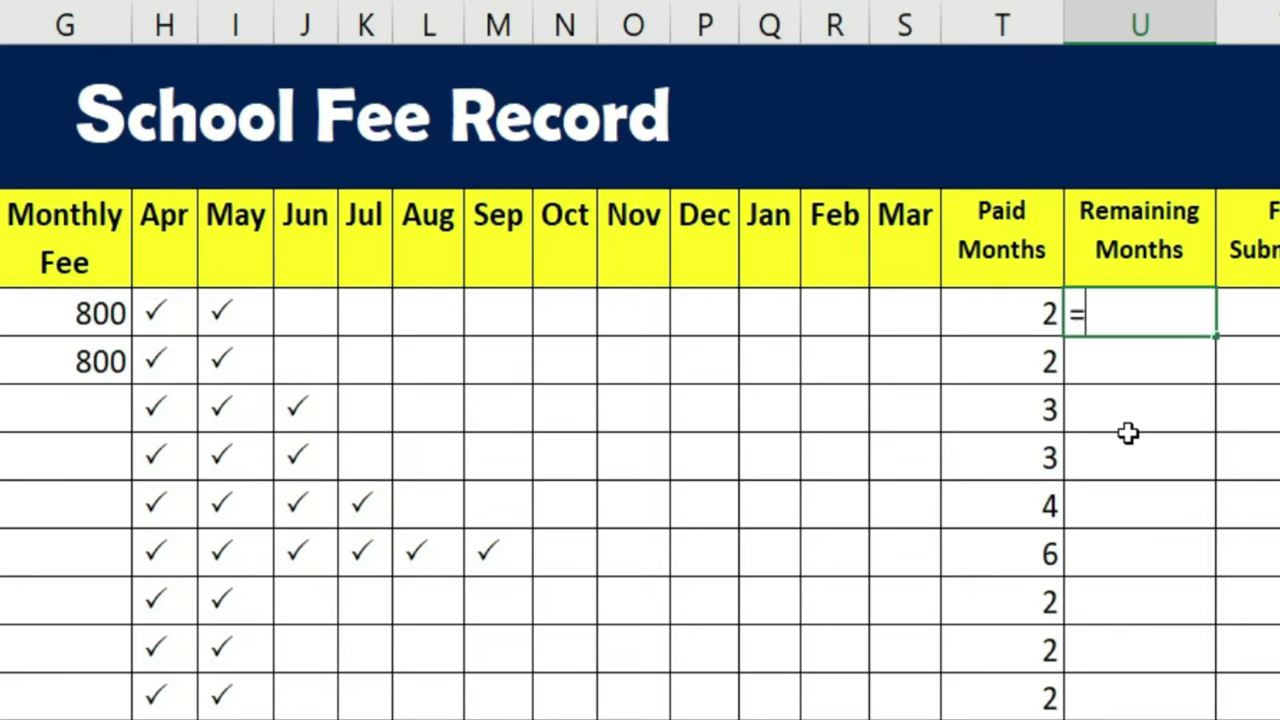
{"action": "type", "text": "count"}
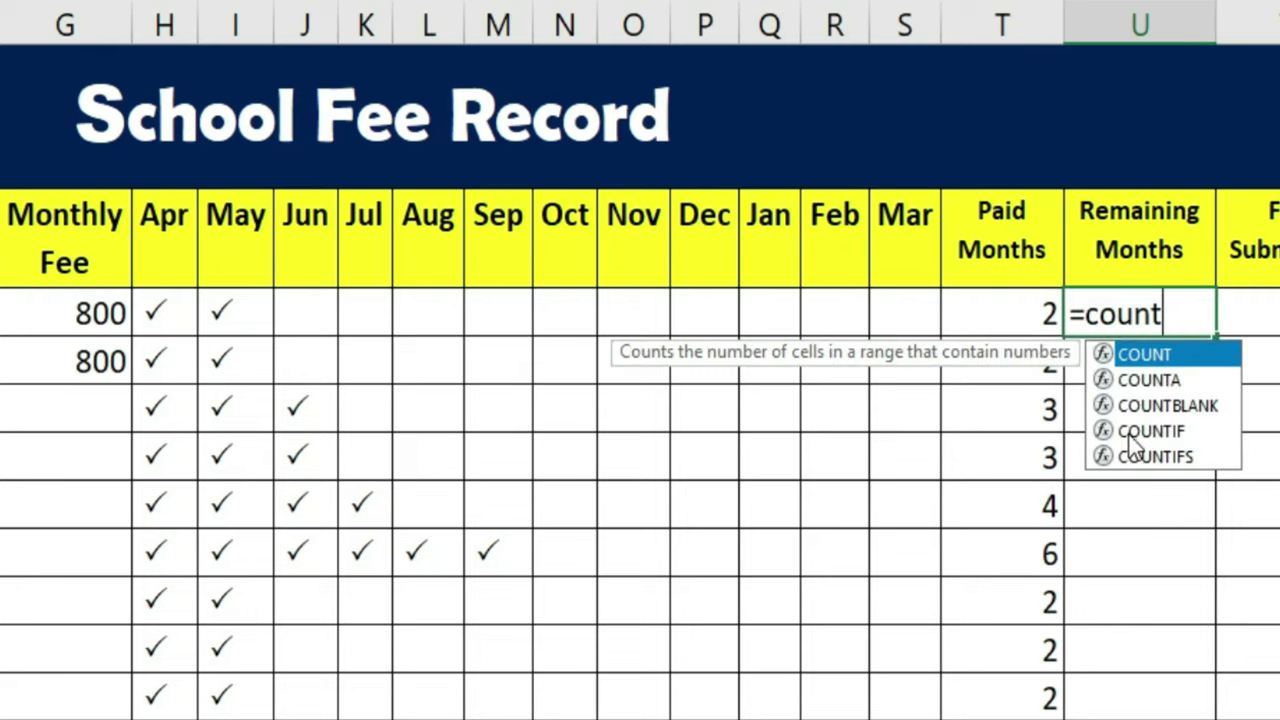
{"action": "type", "text": "bla"}
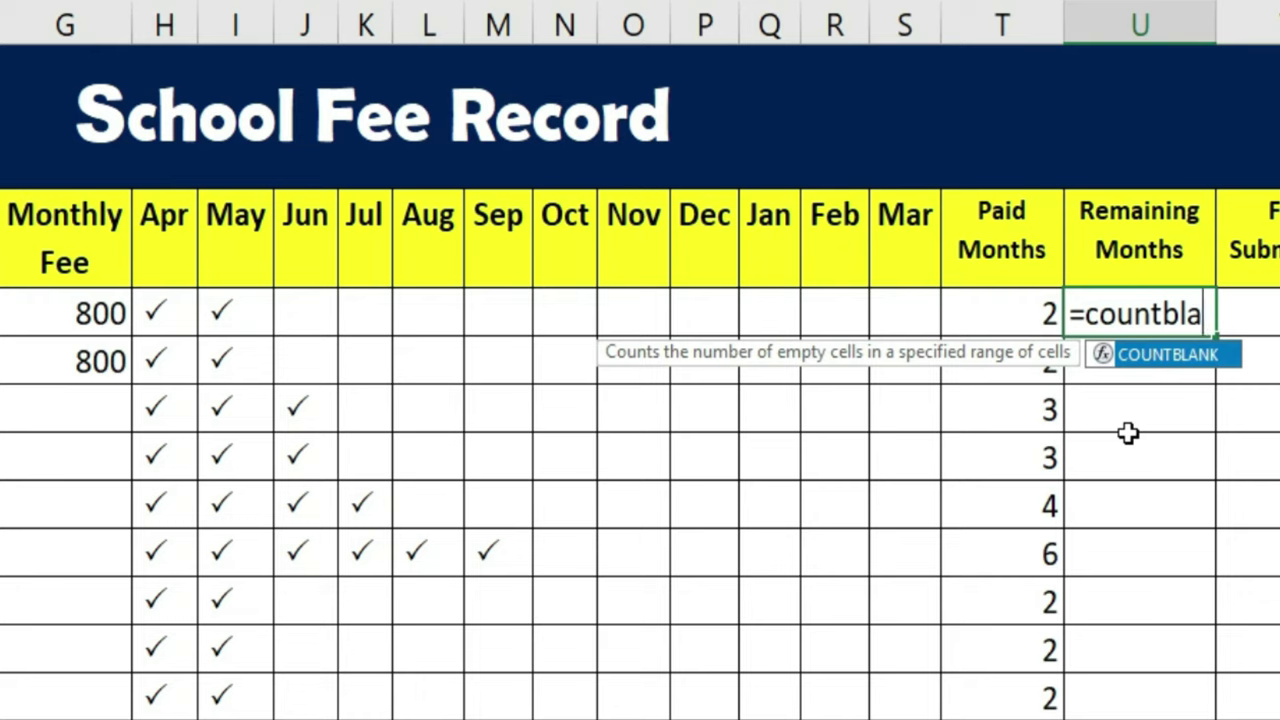
{"action": "key", "text": "Tab"}
{"action": "left_click_drag", "start_coordinate": [128, 380], "coordinate": [742, 377]}
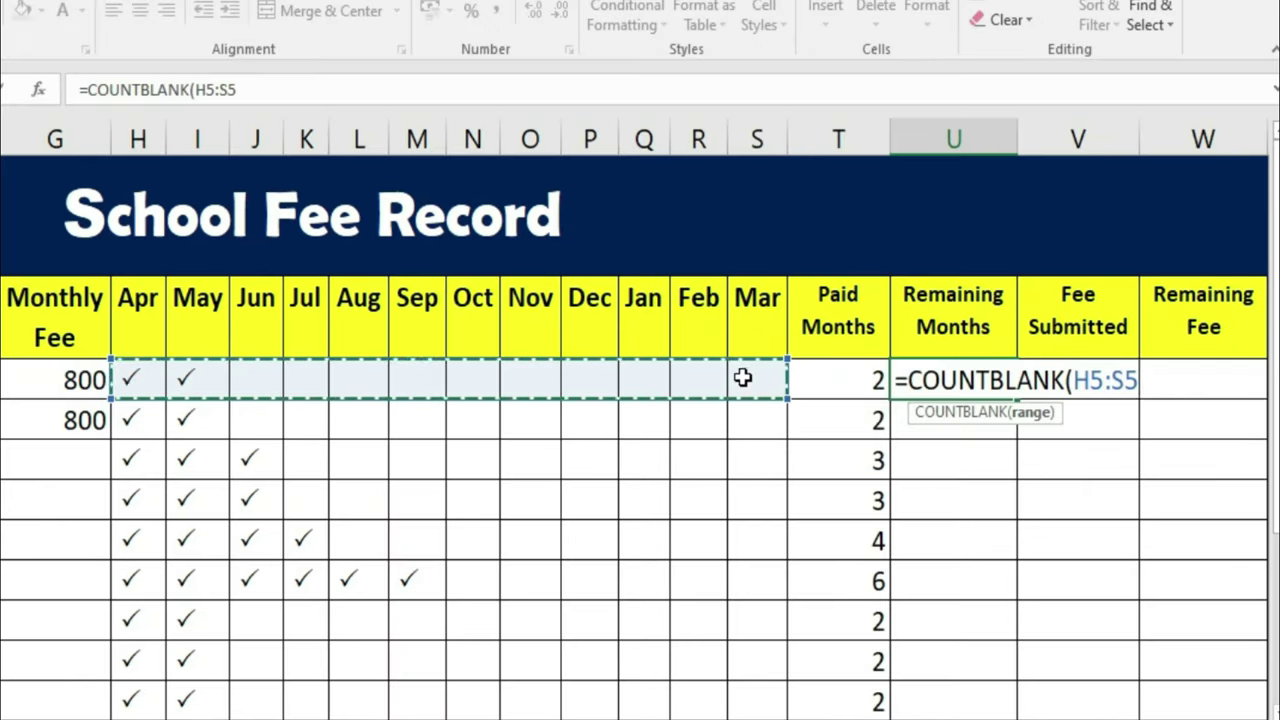
{"action": "type", "text": ")"}
{"action": "key", "text": "Return"}
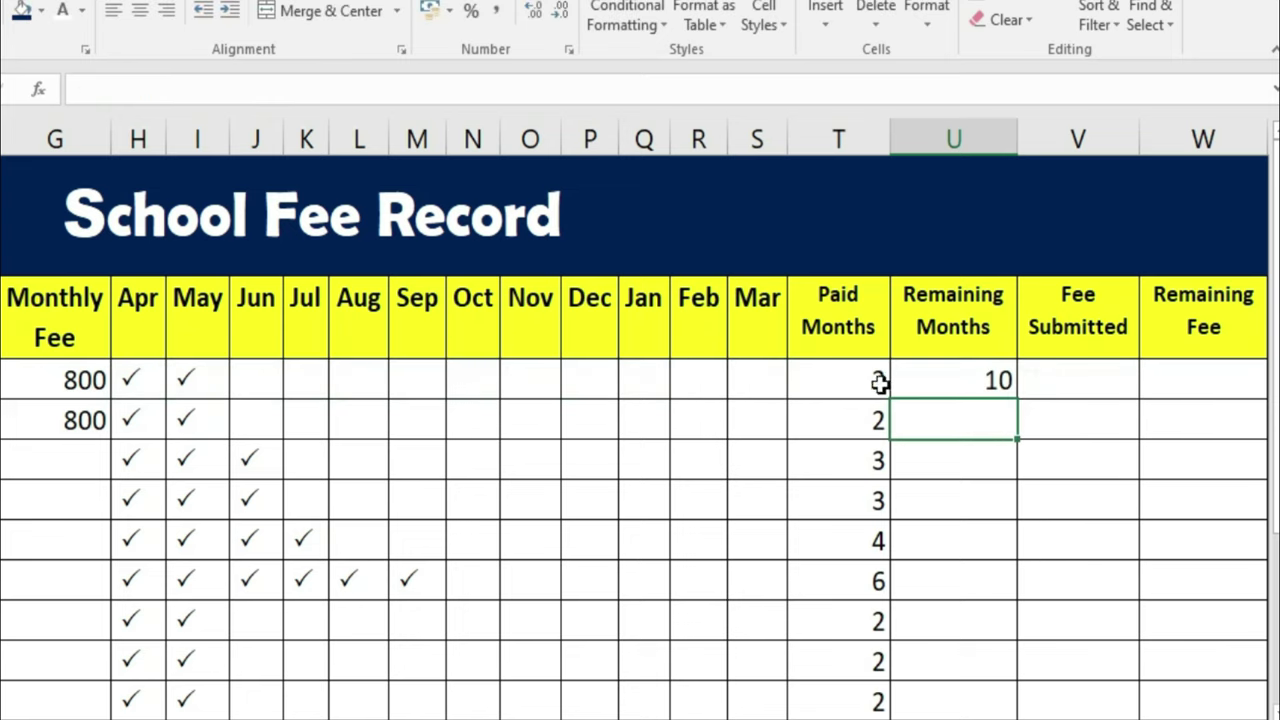
{"action": "left_click", "coordinate": [931, 380]}
{"action": "left_click_drag", "start_coordinate": [1016, 400], "coordinate": [1014, 700]}
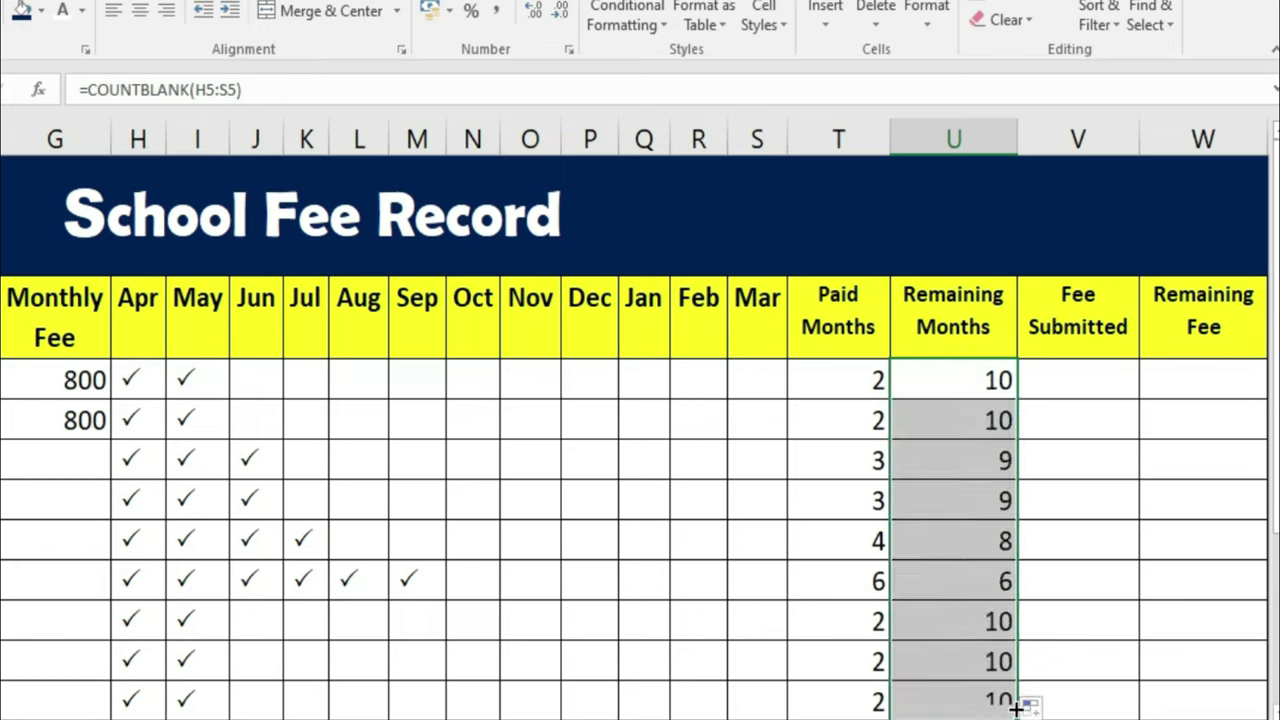
{"action": "left_click", "coordinate": [1095, 396]}
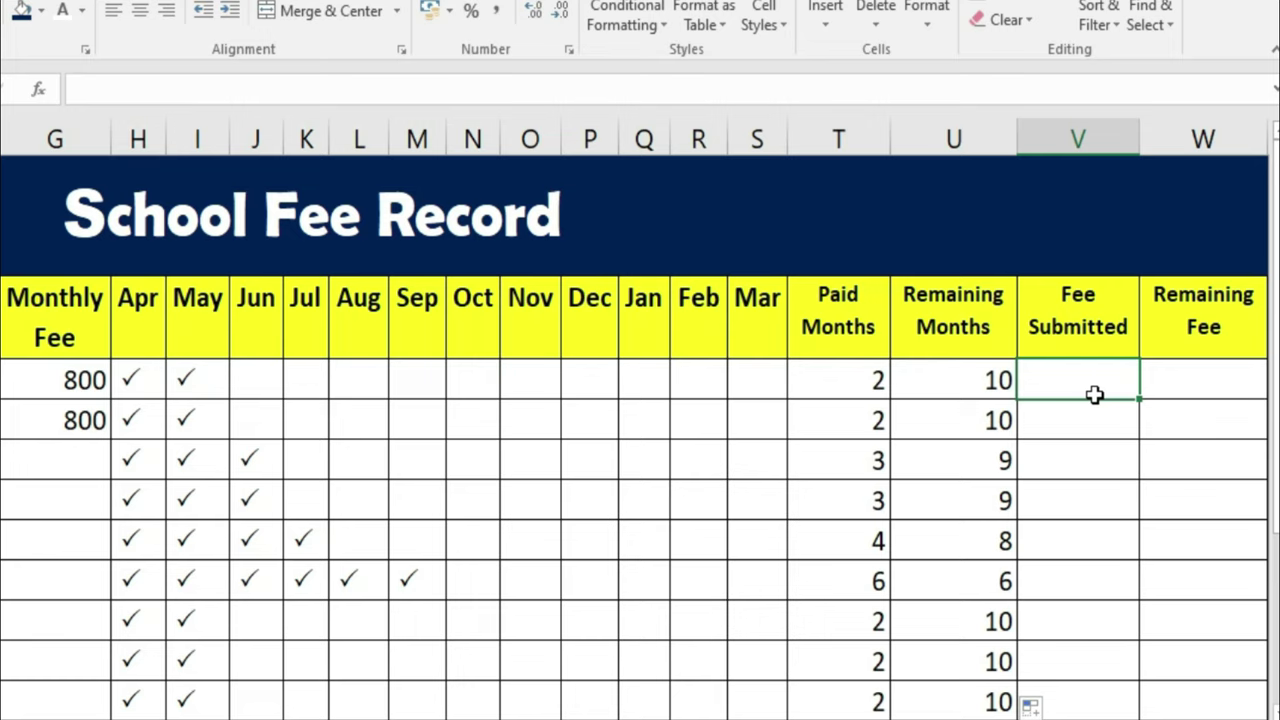
- Enter =T5*G5 in V5 and fill it down to V13
{"action": "type", "text": "="}
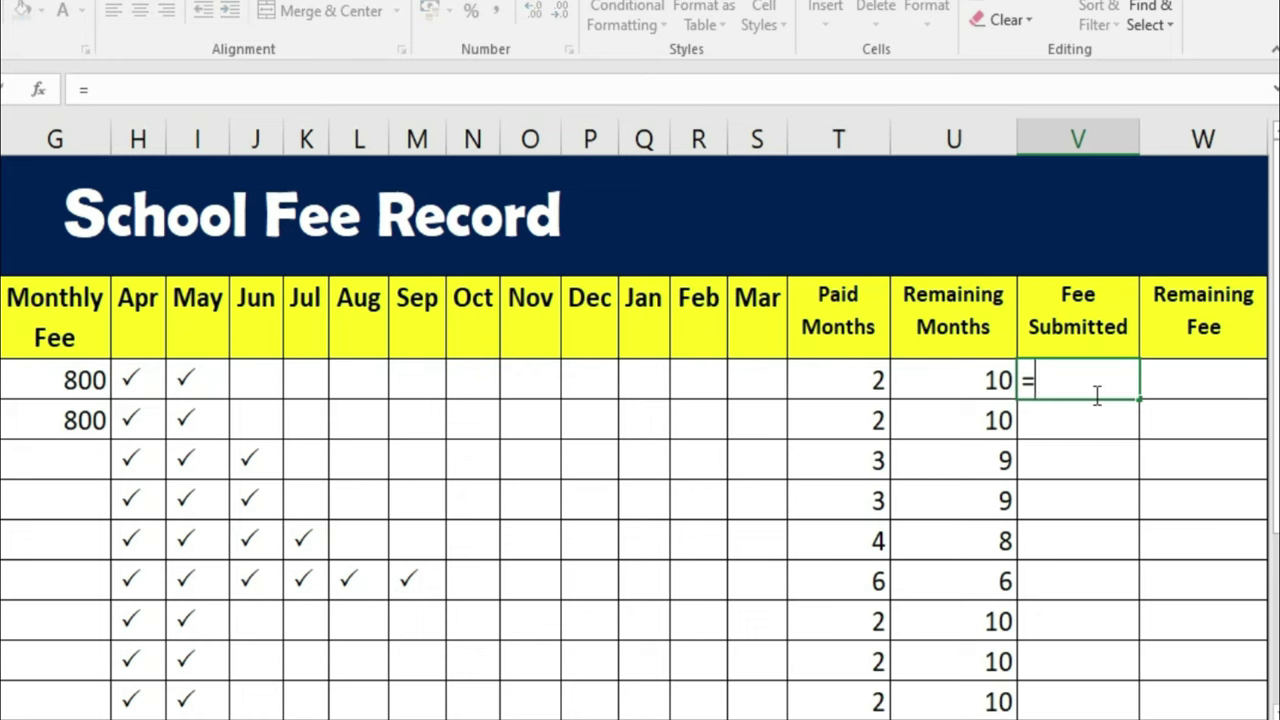
{"action": "left_click", "coordinate": [848, 376]}
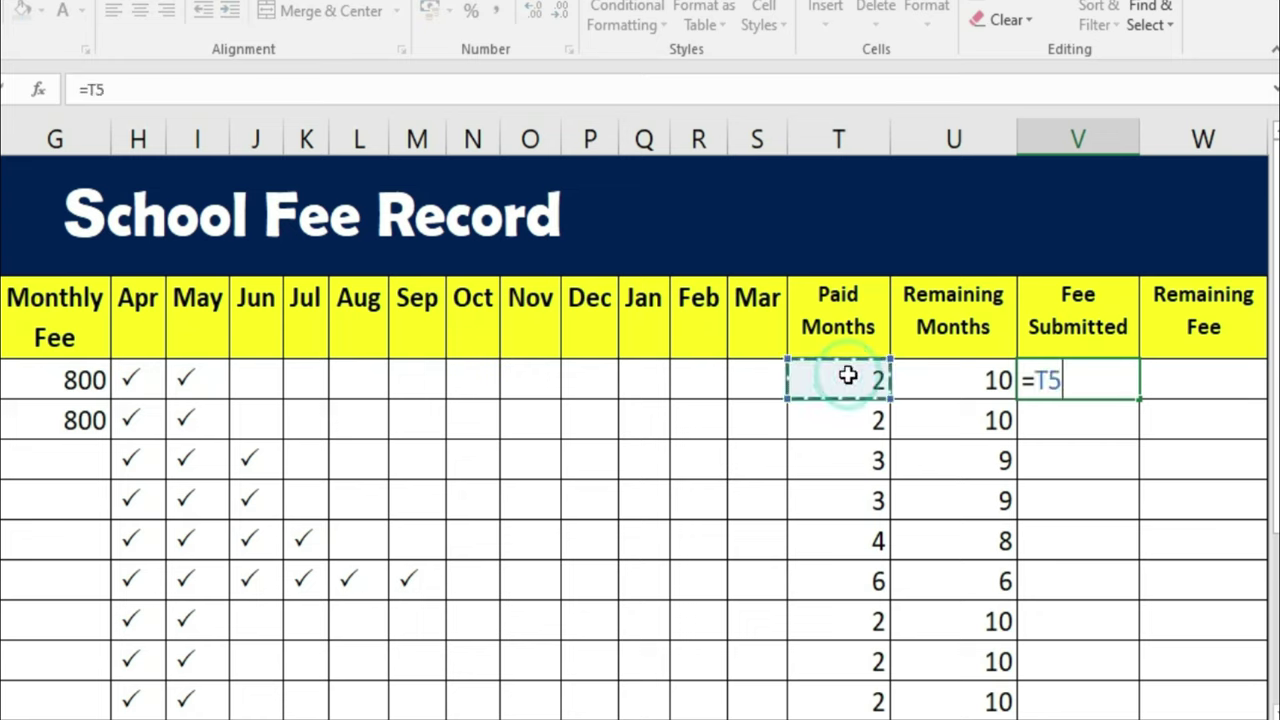
{"action": "type", "text": "*"}
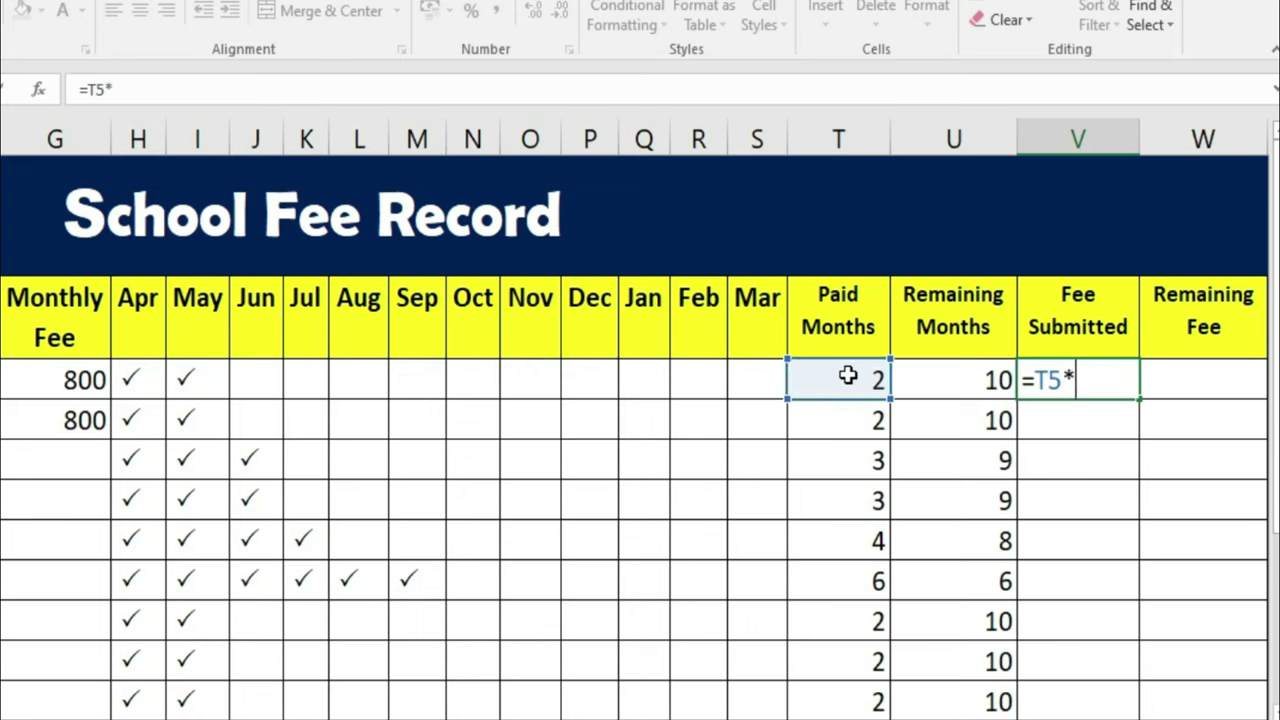
{"action": "left_click", "coordinate": [42, 380]}
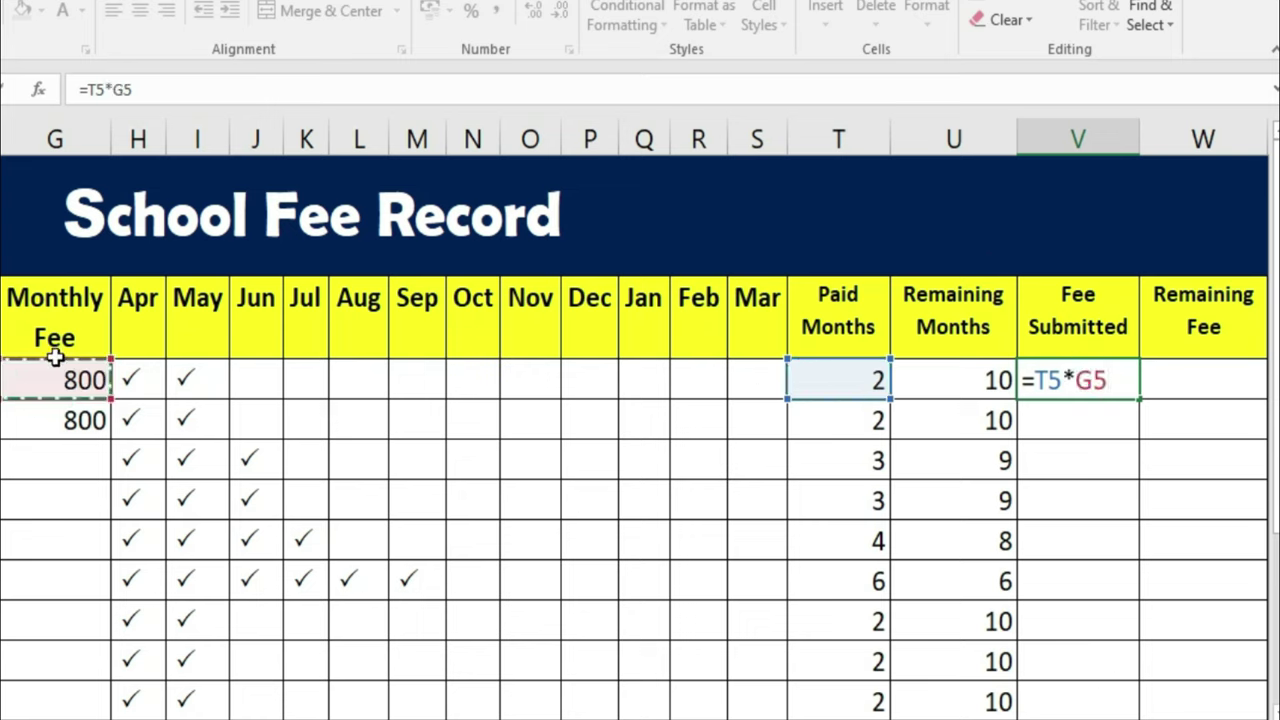
{"action": "key", "text": "Return"}
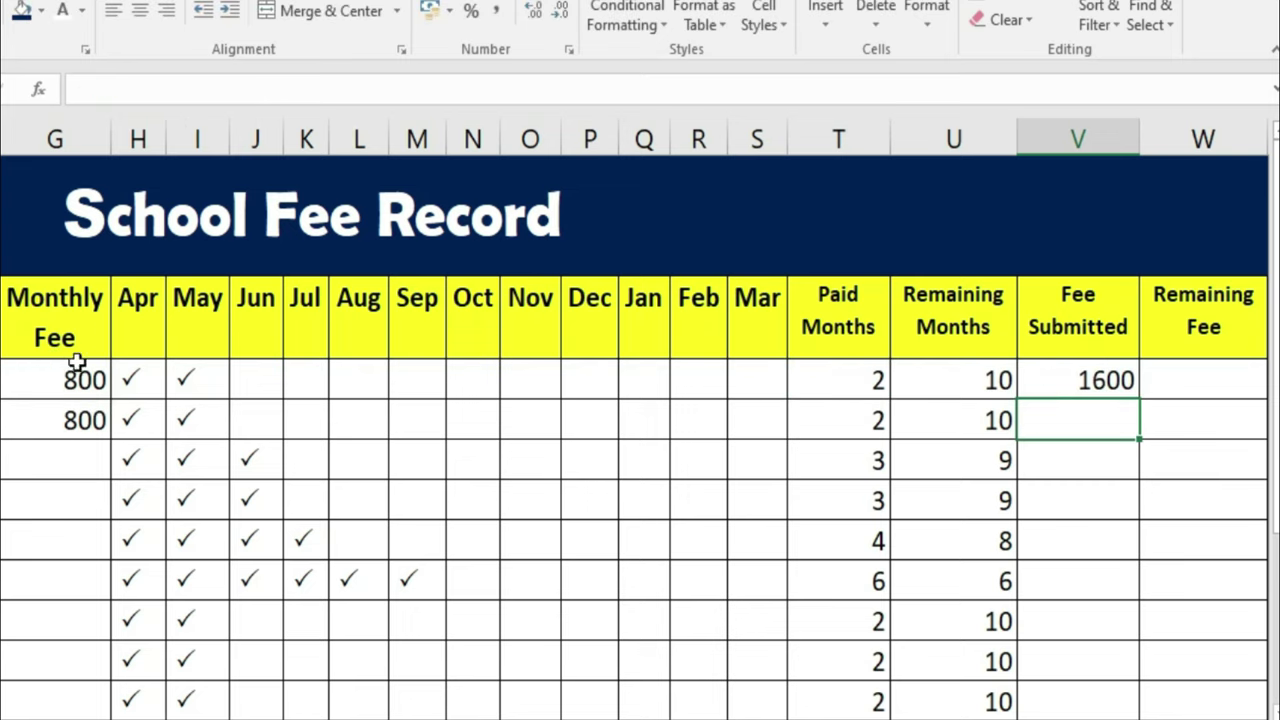
{"action": "left_click", "coordinate": [1126, 390]}
{"action": "left_click_drag", "start_coordinate": [1141, 400], "coordinate": [1148, 706]}
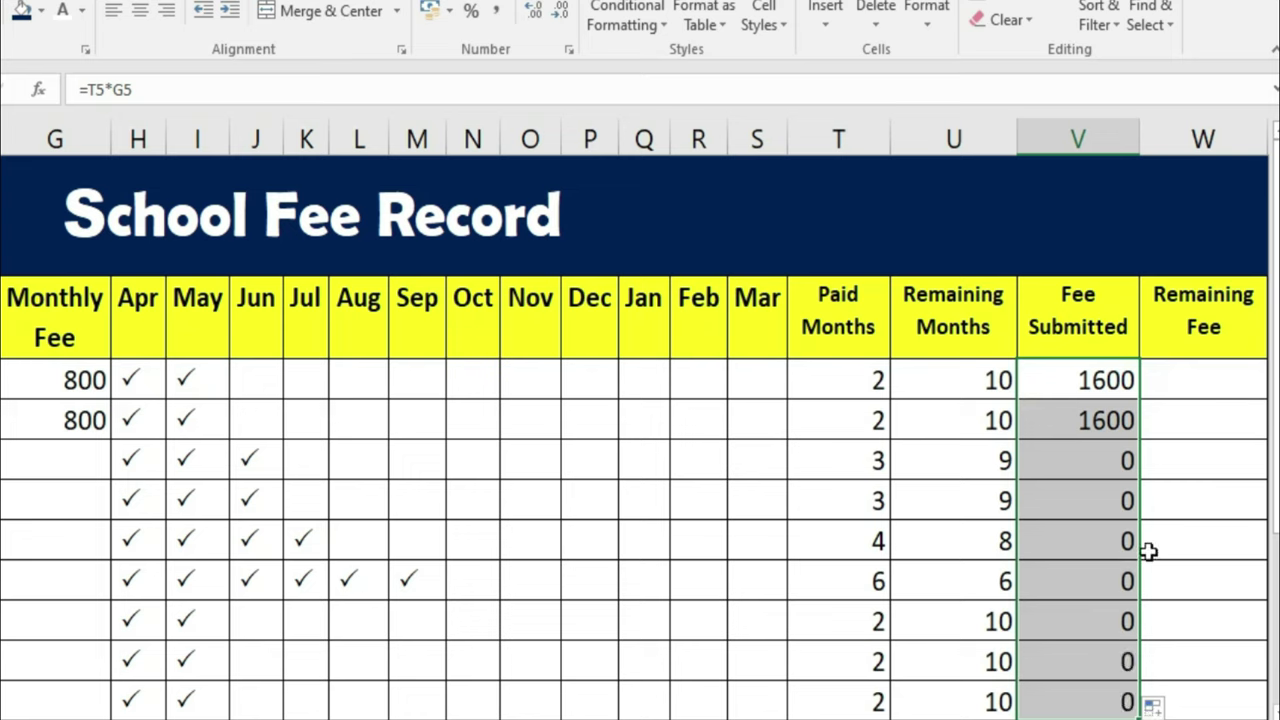
{"action": "left_click", "coordinate": [1155, 388]}
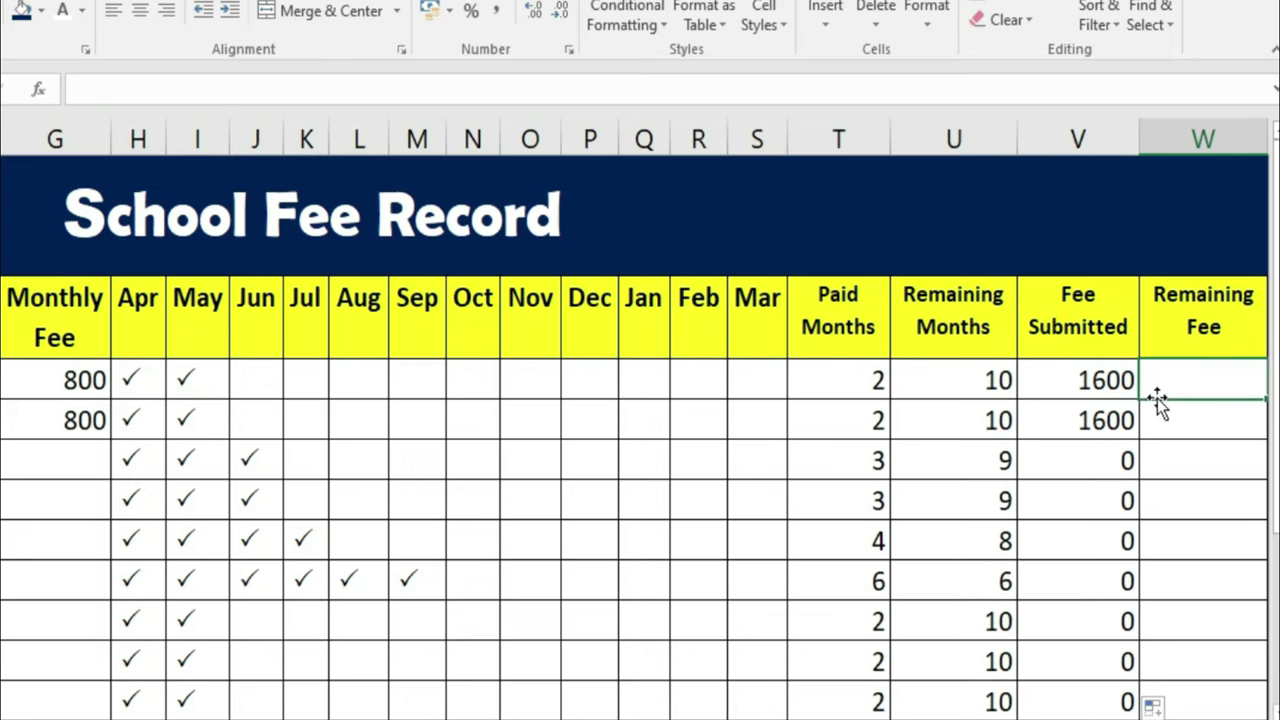
- Enter =U5*G5 in W5, fill it down to W13, and check row 7's formulas
{"action": "type", "text": "="}
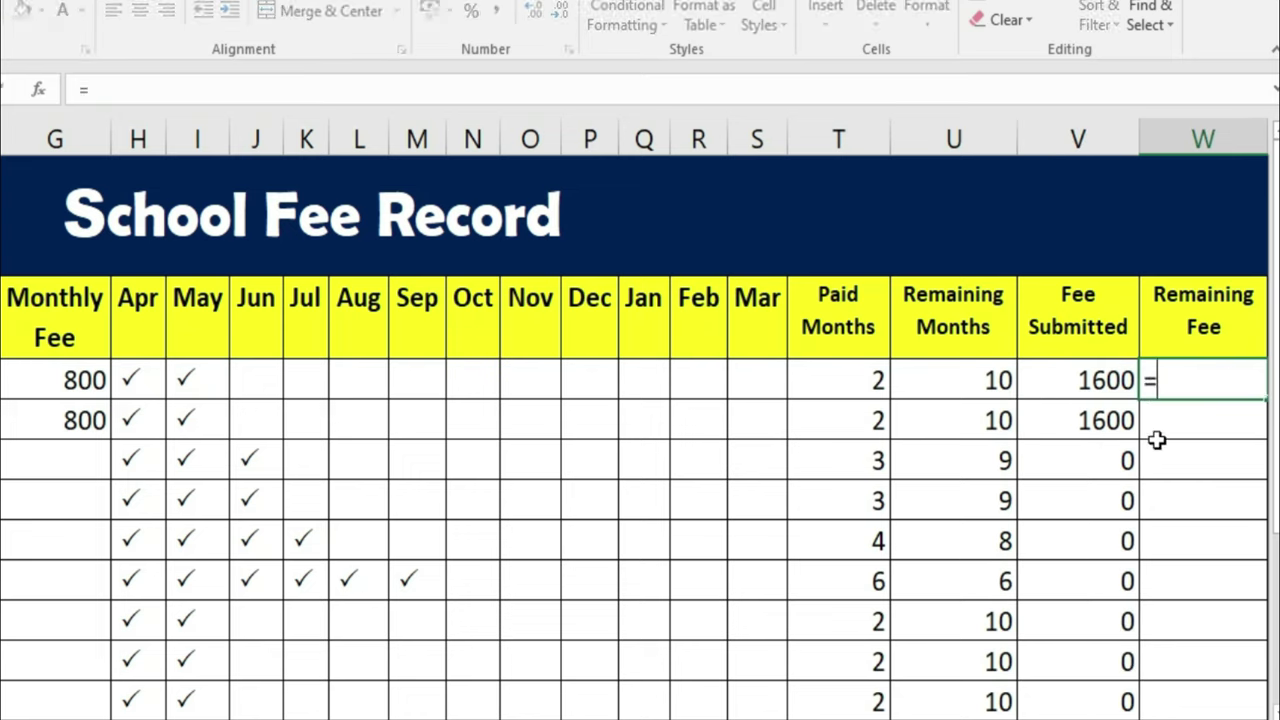
{"action": "left_click", "coordinate": [1000, 380]}
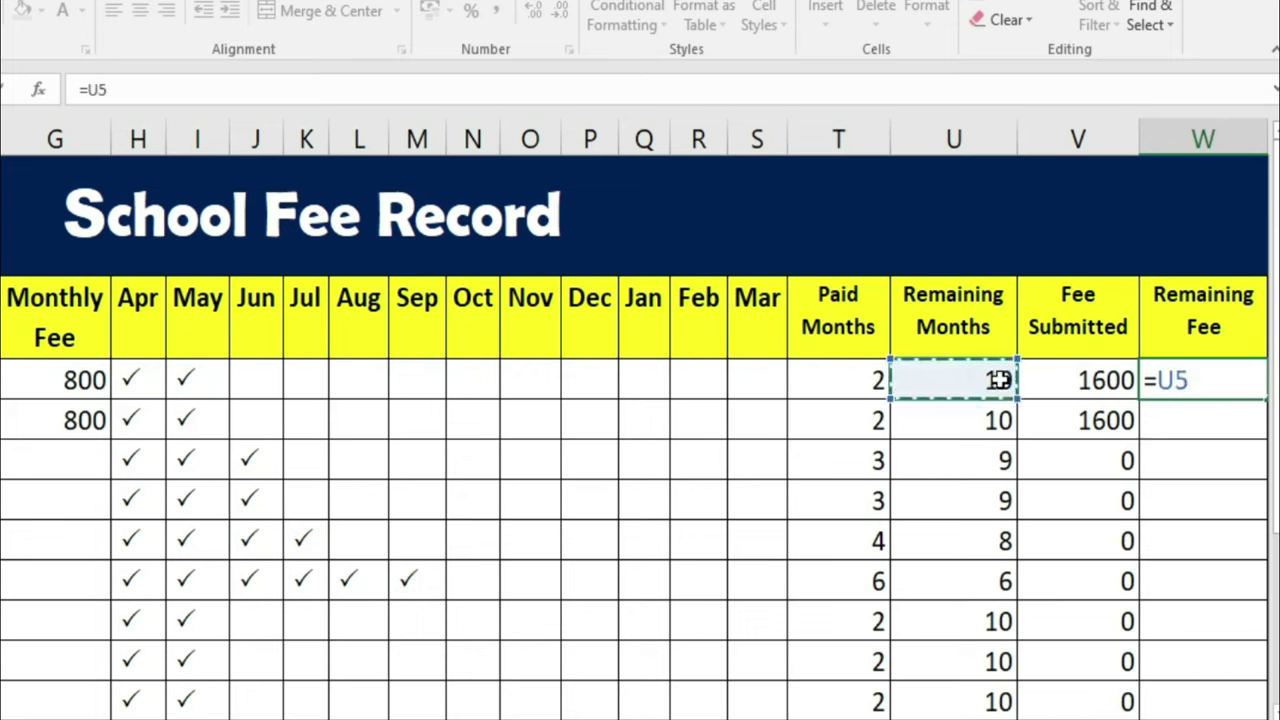
{"action": "type", "text": "*"}
{"action": "left_click", "coordinate": [81, 383]}
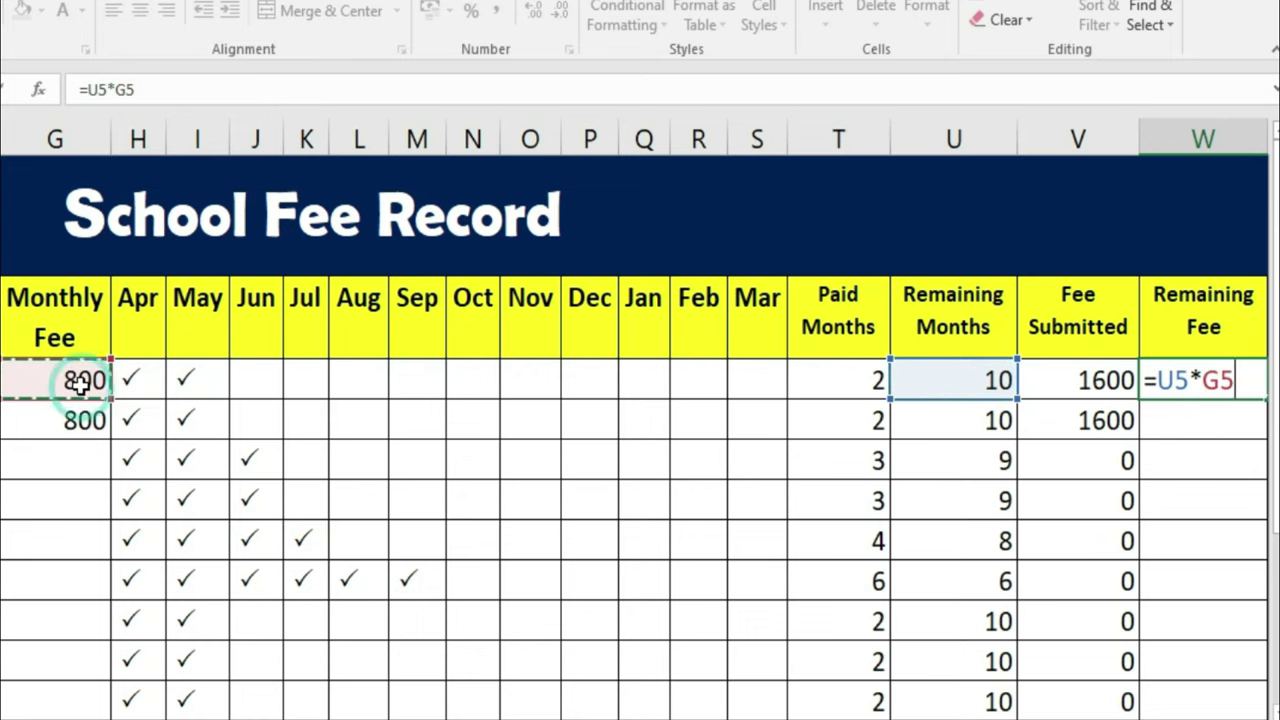
{"action": "key", "text": "Return"}
{"action": "left_click", "coordinate": [1190, 380]}
{"action": "left_click_drag", "start_coordinate": [1265, 403], "coordinate": [1255, 712]}
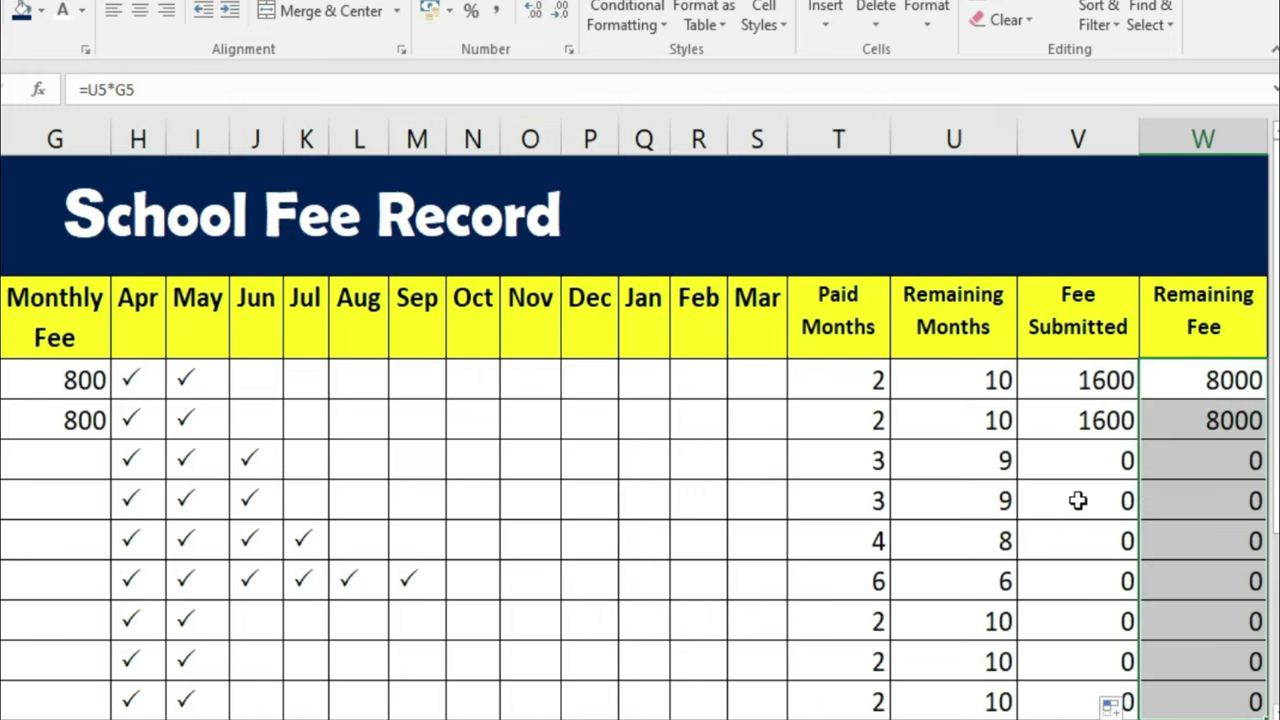
{"action": "left_click", "coordinate": [1098, 460]}
{"action": "left_click", "coordinate": [1214, 458]}
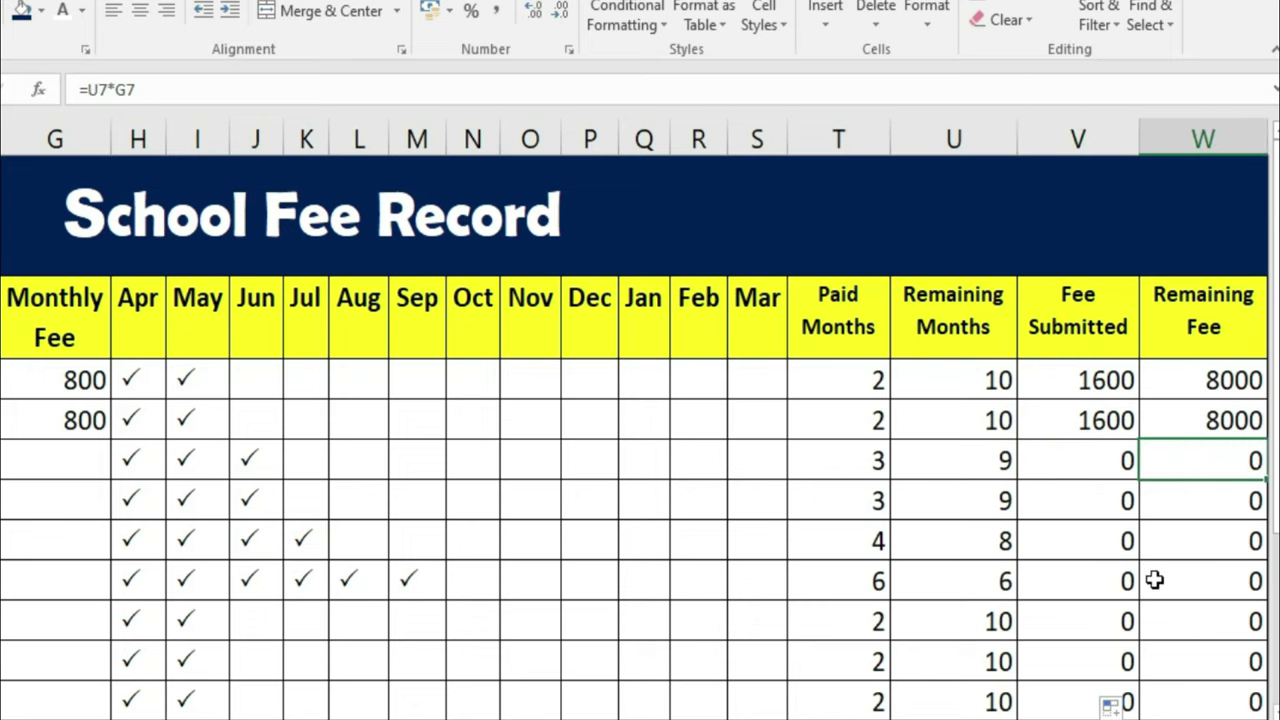
- Copy the 800 monthly fee down to every student and select roll numbers A5:A15
{"action": "left_click", "coordinate": [62, 410]}
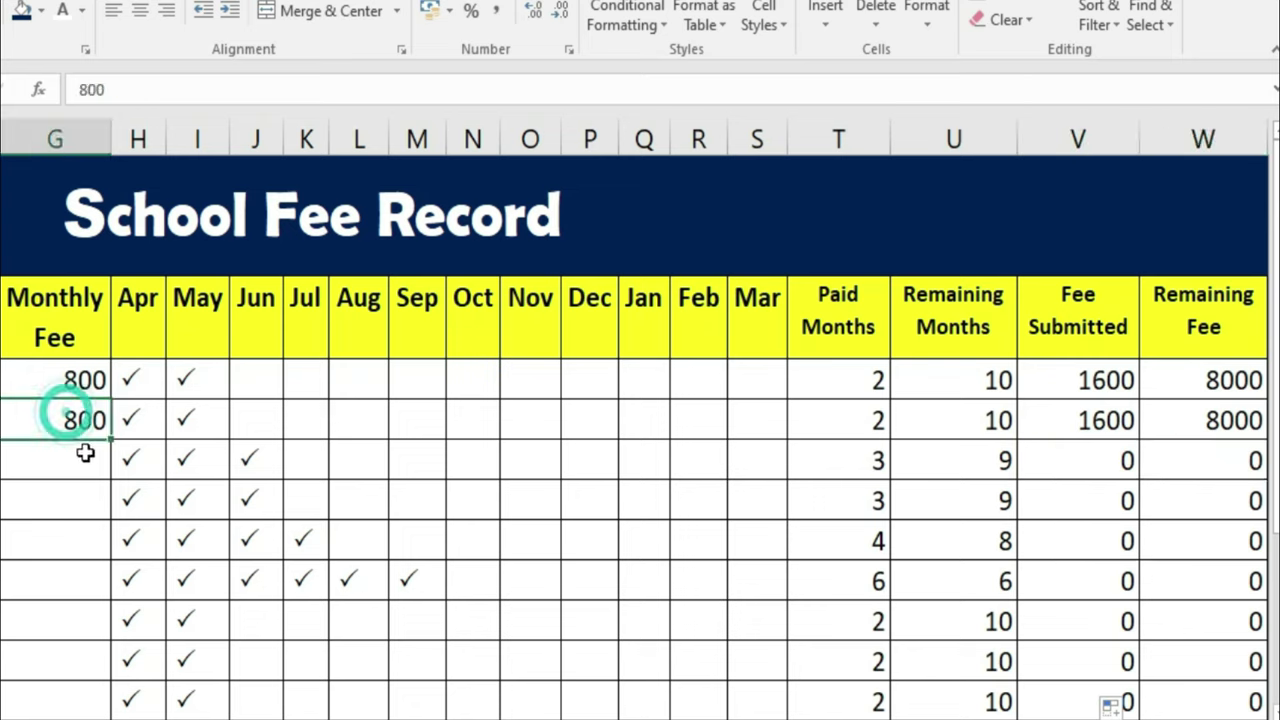
{"action": "left_click_drag", "start_coordinate": [108, 438], "coordinate": [95, 698]}
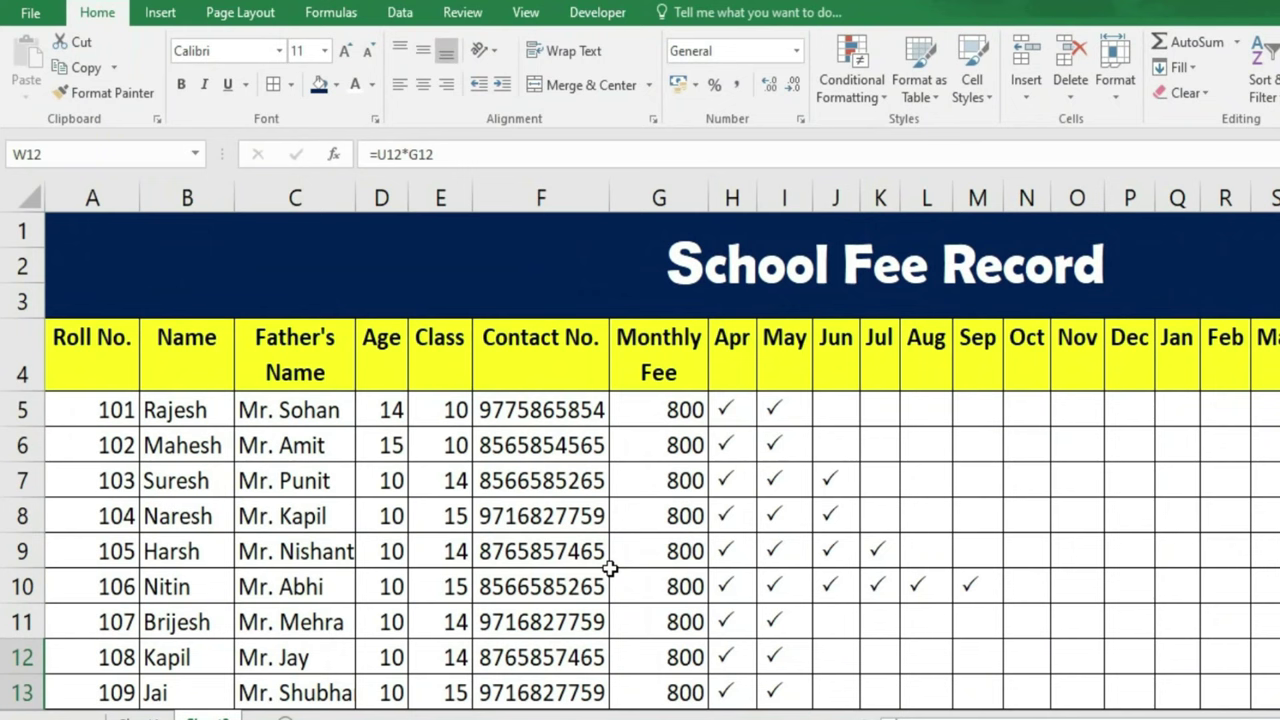
{"action": "scroll", "coordinate": [233, 530], "scroll_direction": "down", "scroll_amount": 1}
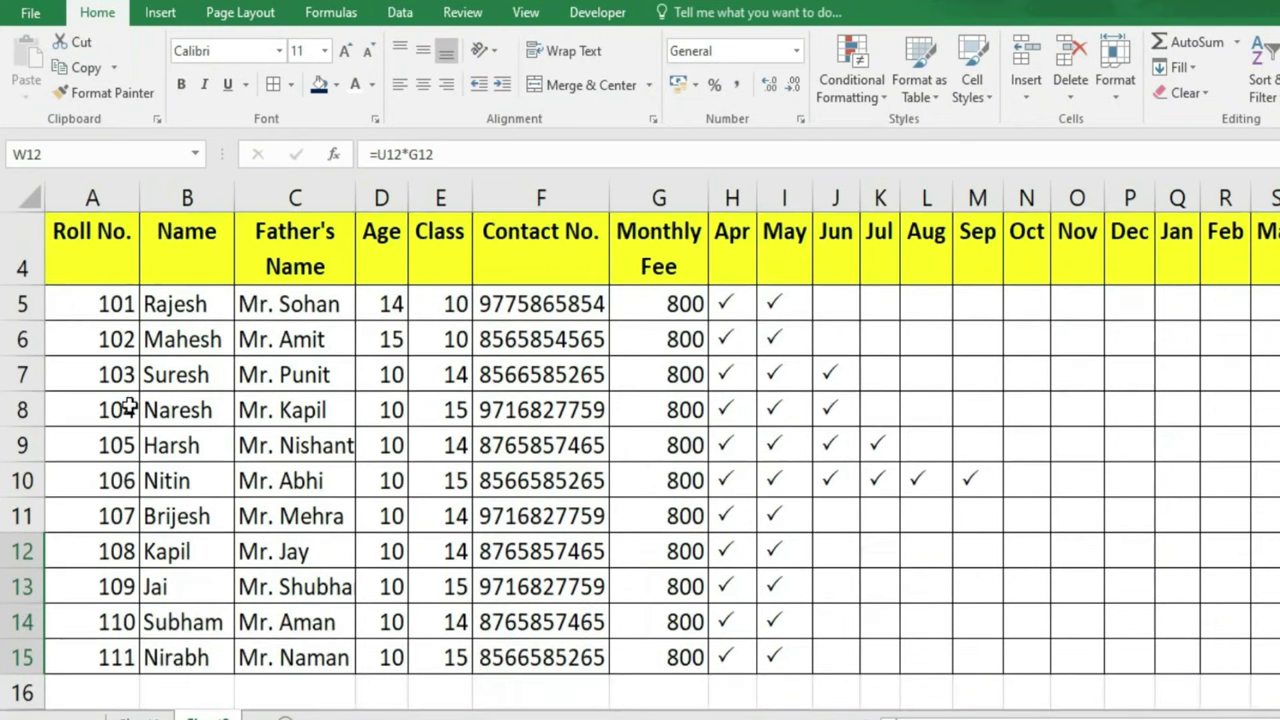
{"action": "left_click_drag", "start_coordinate": [117, 315], "coordinate": [101, 648]}
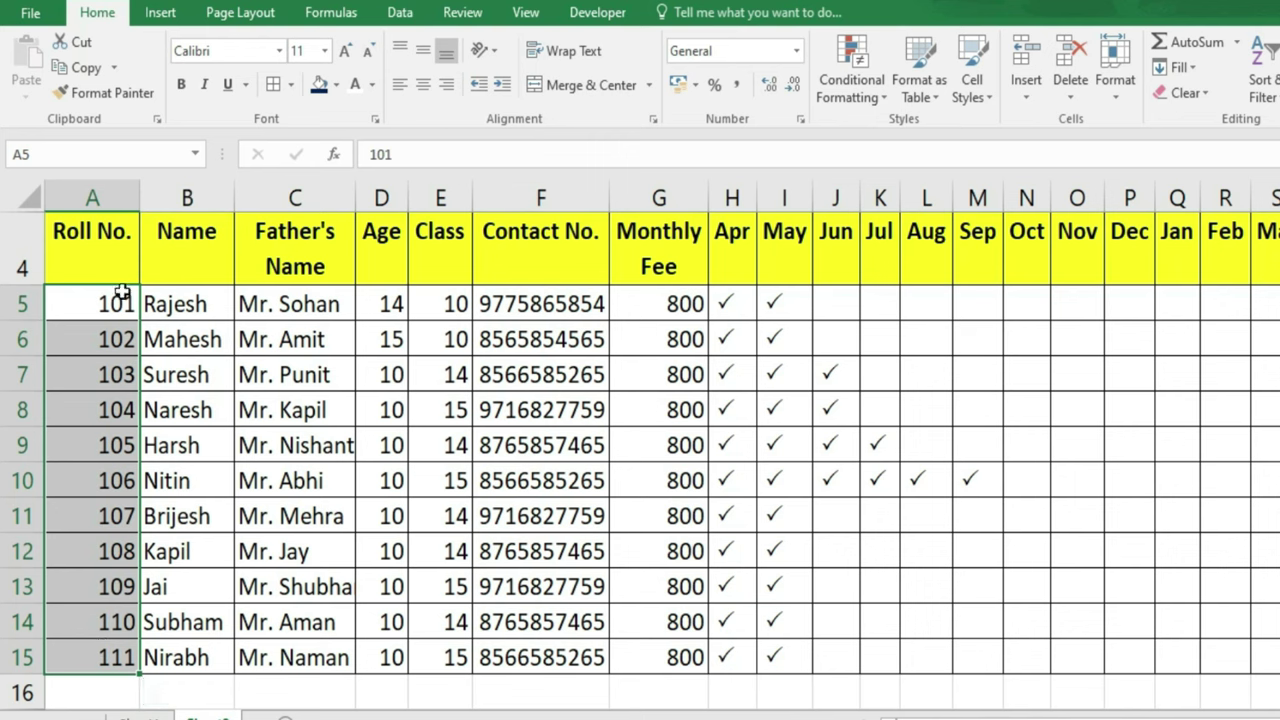
- Give the roll numbers a black fill with white, centred text
{"action": "left_click", "coordinate": [320, 90]}
{"action": "left_click", "coordinate": [336, 84]}
{"action": "left_click", "coordinate": [338, 132]}
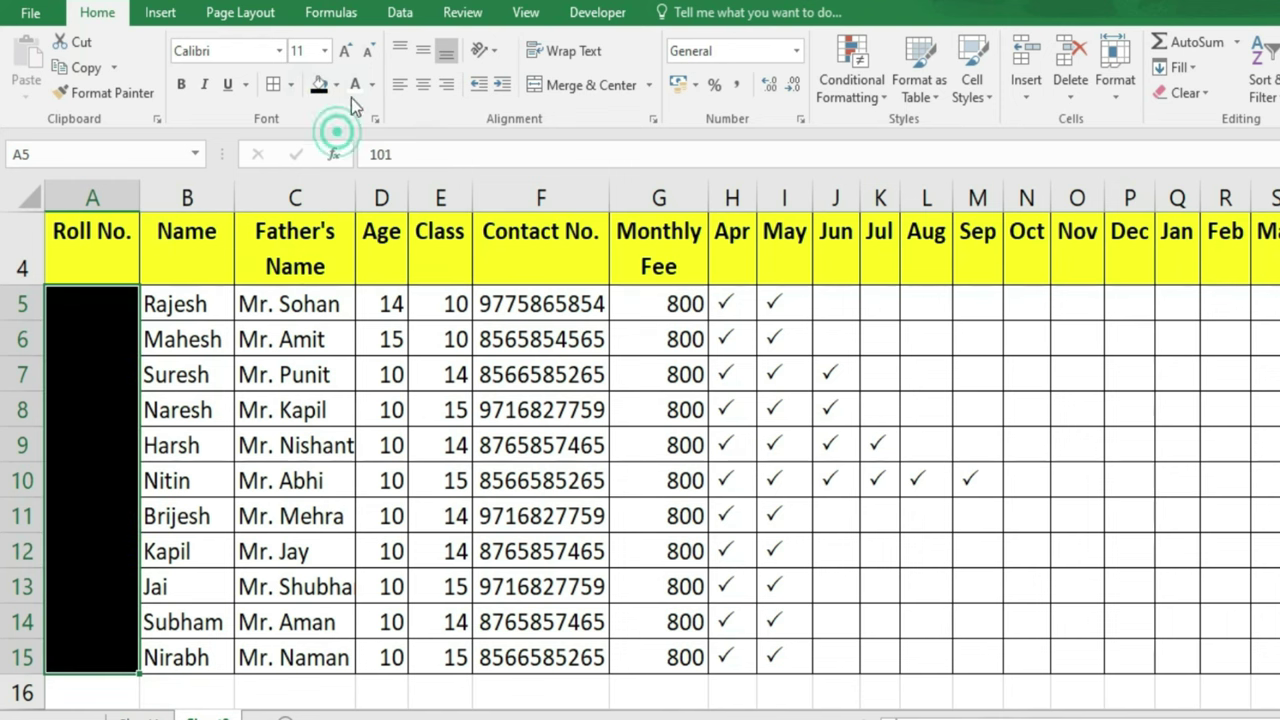
{"action": "left_click", "coordinate": [356, 86]}
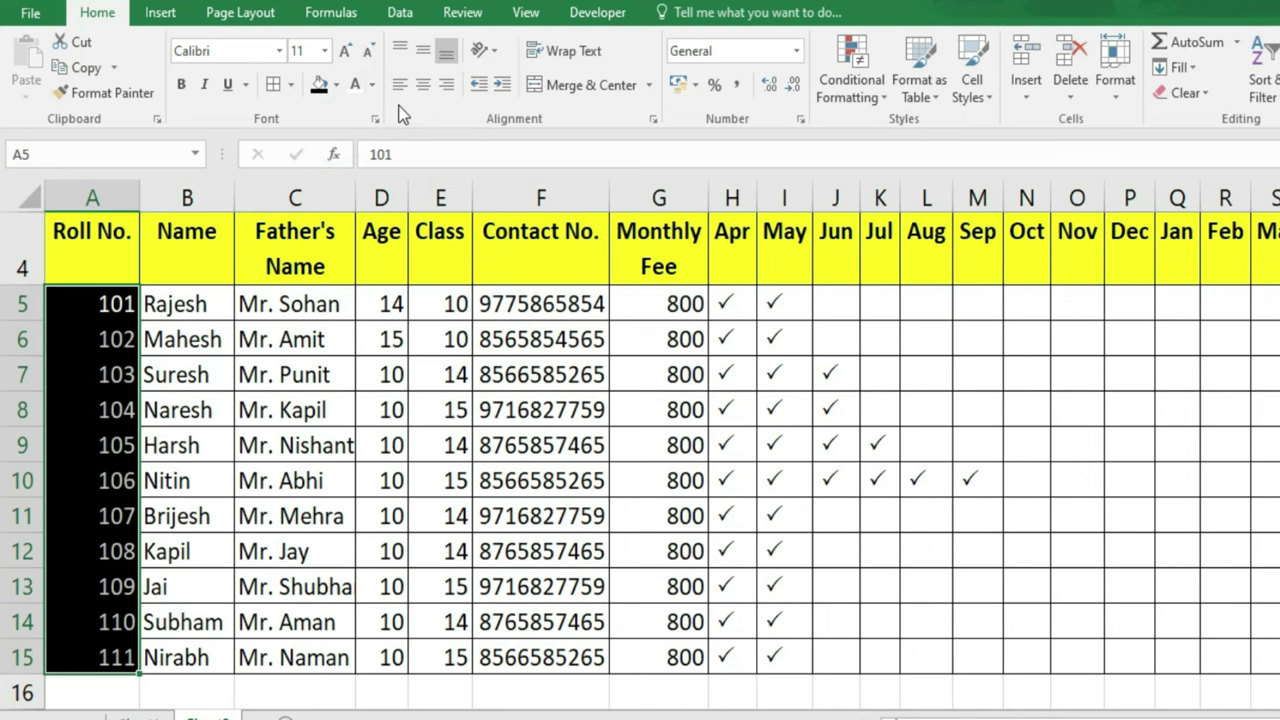
{"action": "left_click", "coordinate": [421, 88]}
- Fill the student names in column B dark blue with light-coloured text
{"action": "mouse_move", "coordinate": [180, 305]}
{"action": "left_mouse_down"}
{"action": "mouse_move", "coordinate": [286, 313]}
{"action": "mouse_move", "coordinate": [207, 651]}
{"action": "left_mouse_up"}
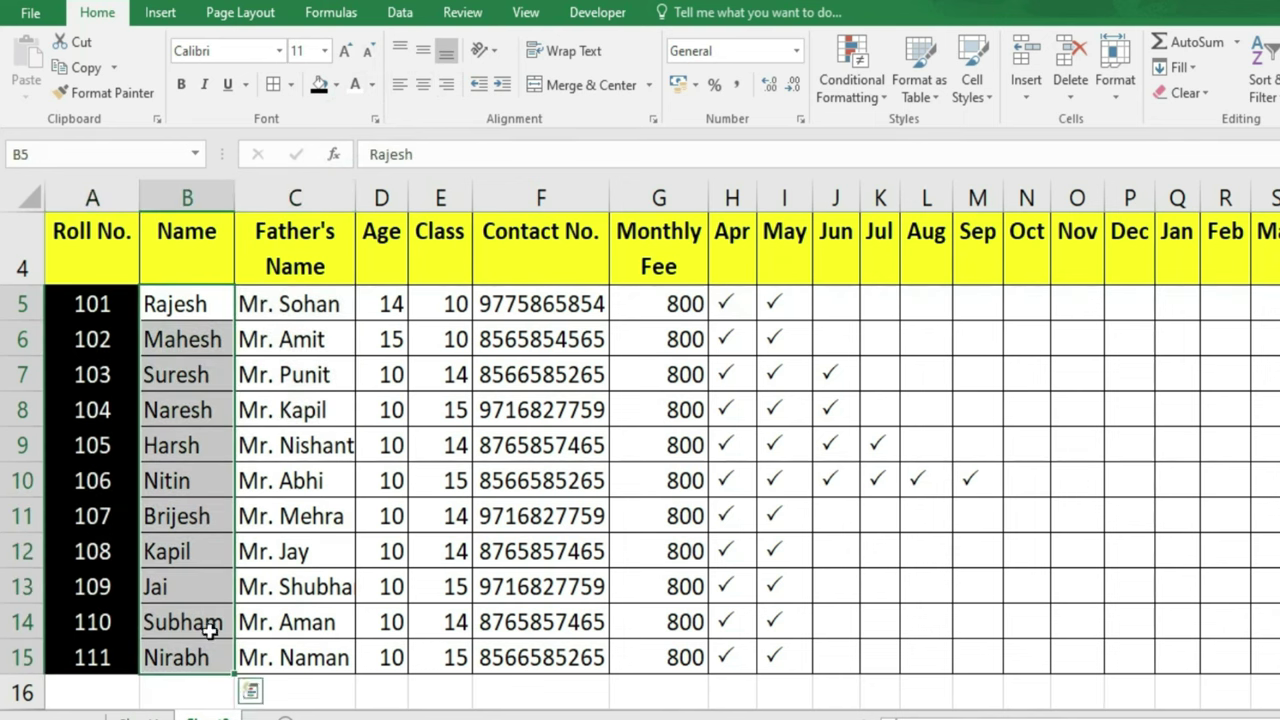
{"action": "left_click", "coordinate": [336, 85]}
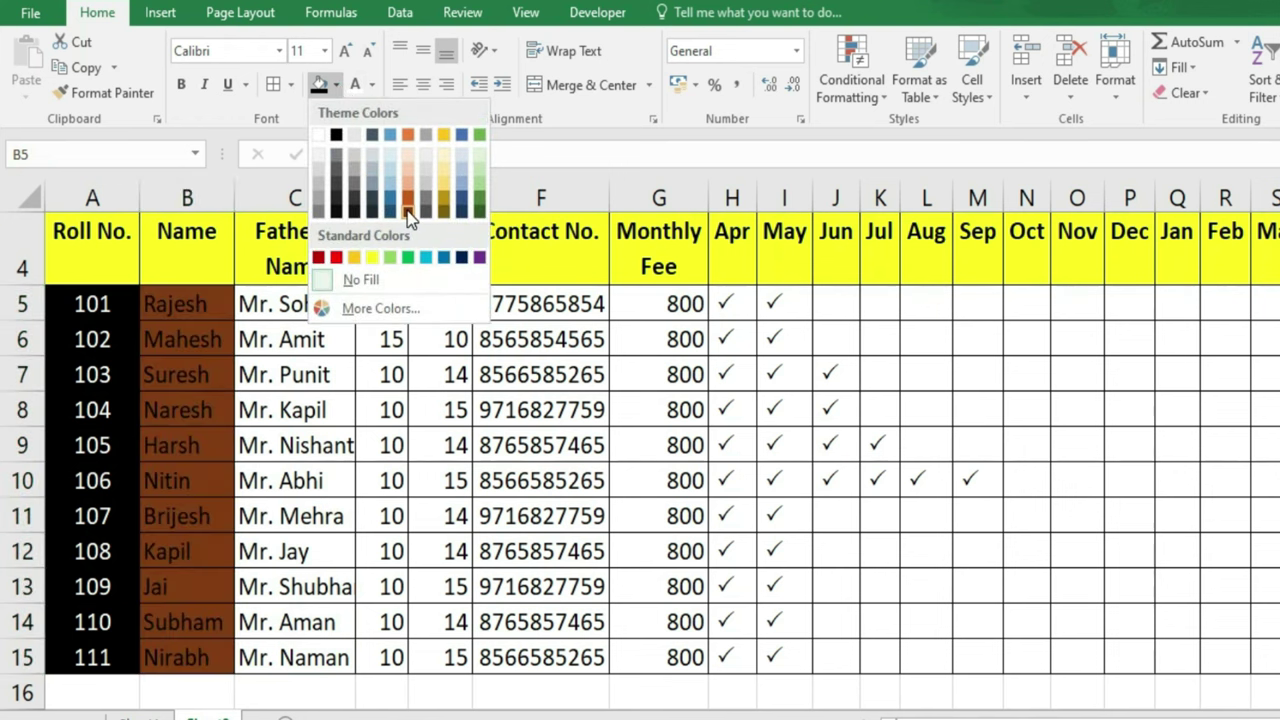
{"action": "left_click", "coordinate": [458, 260]}
{"action": "left_click", "coordinate": [354, 84]}
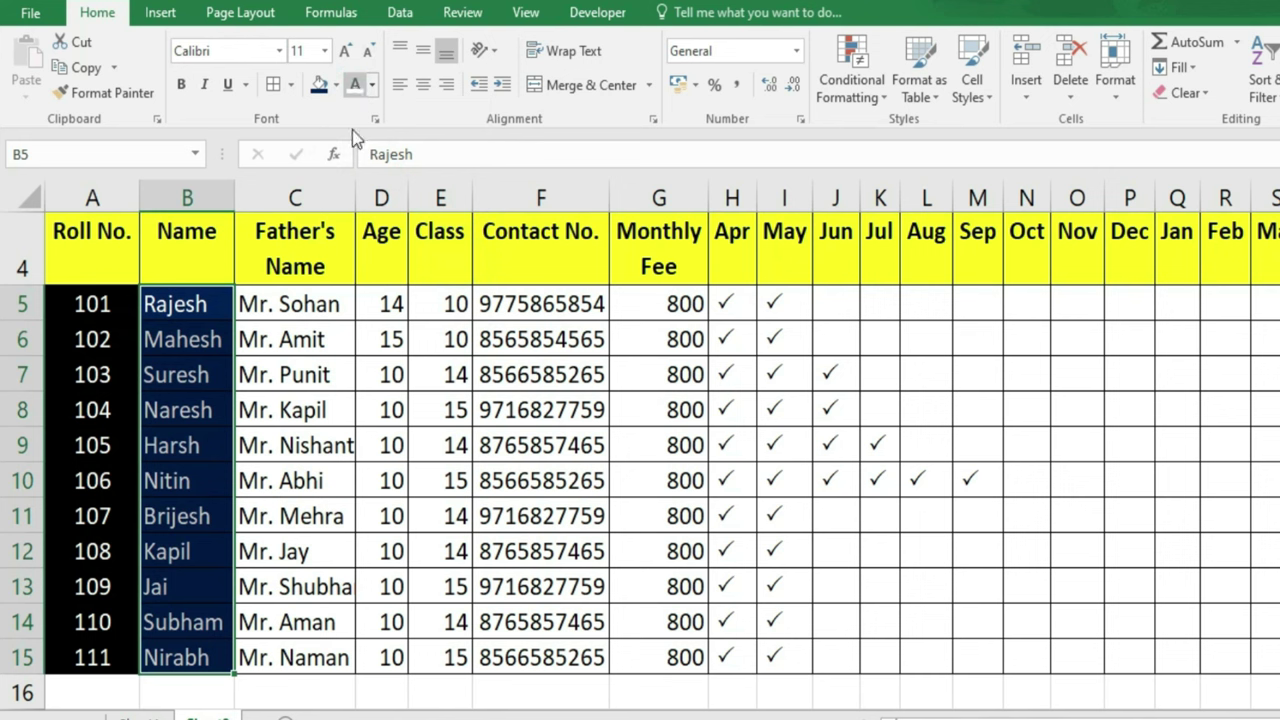
{"action": "left_click", "coordinate": [381, 303]}
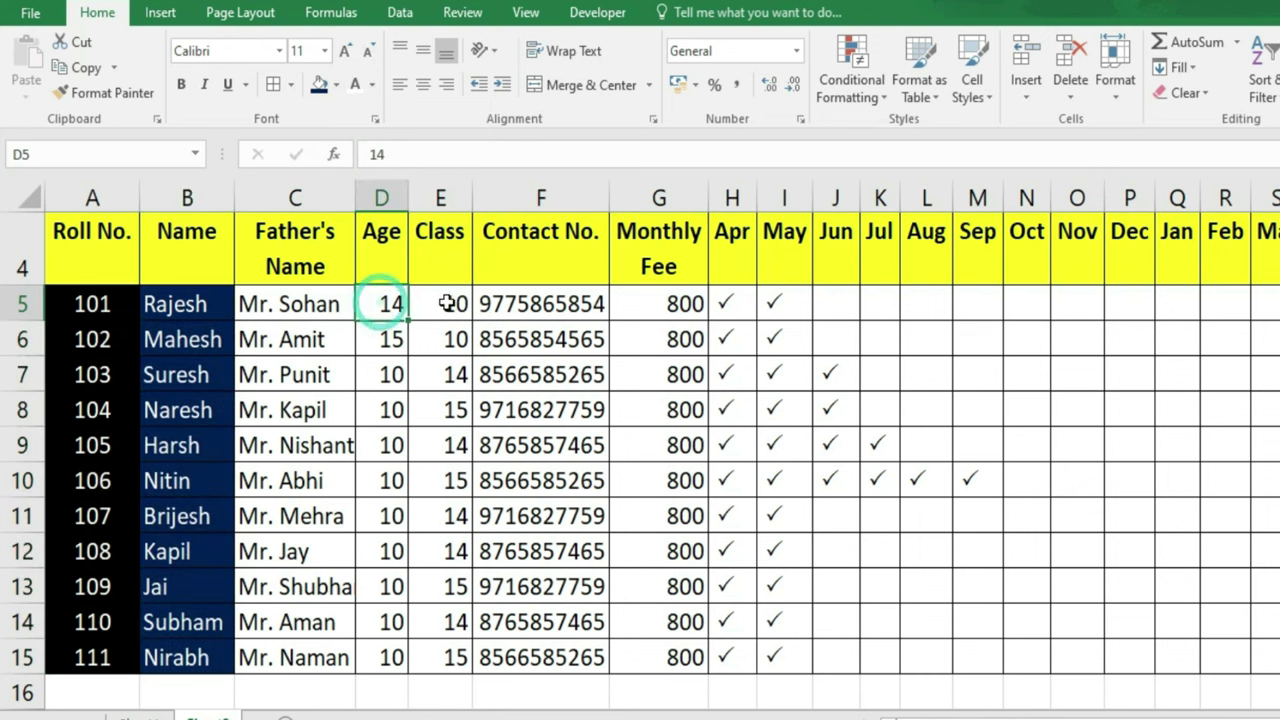
- Fill Class 10 down through E15
{"action": "left_click_drag", "start_coordinate": [446, 303], "coordinate": [440, 657]}
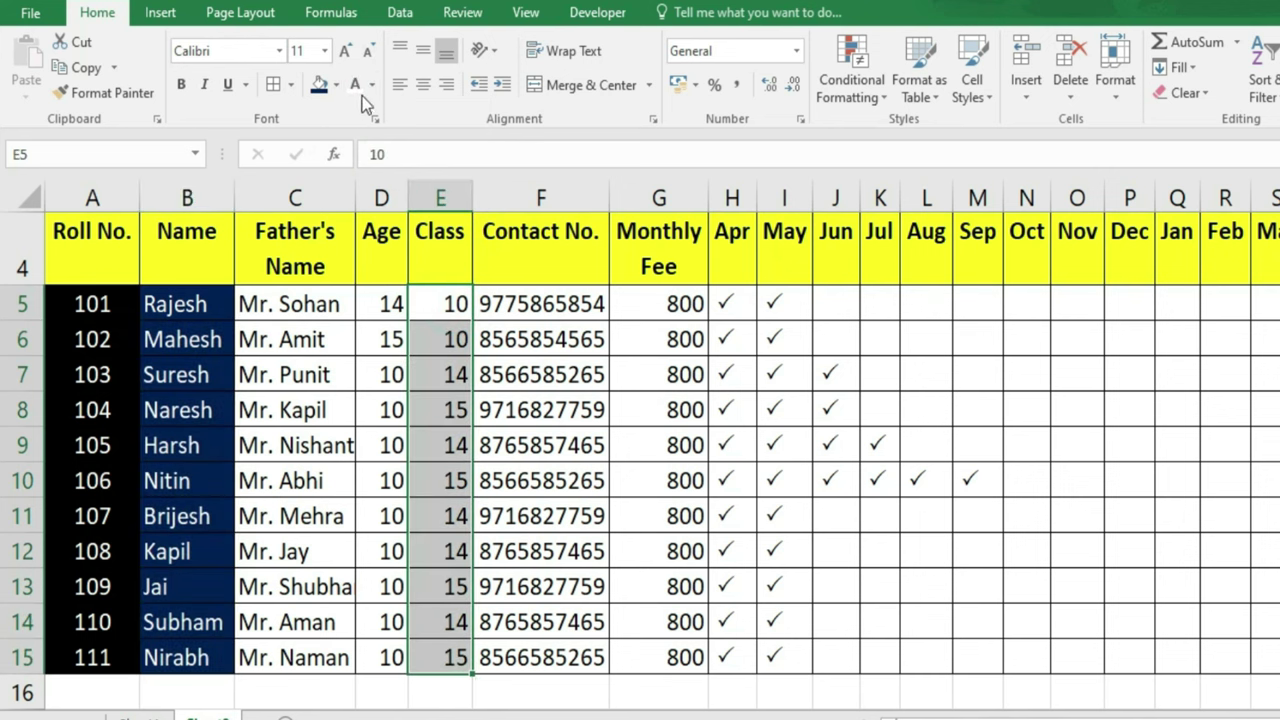
{"action": "left_click_drag", "start_coordinate": [456, 305], "coordinate": [456, 340]}
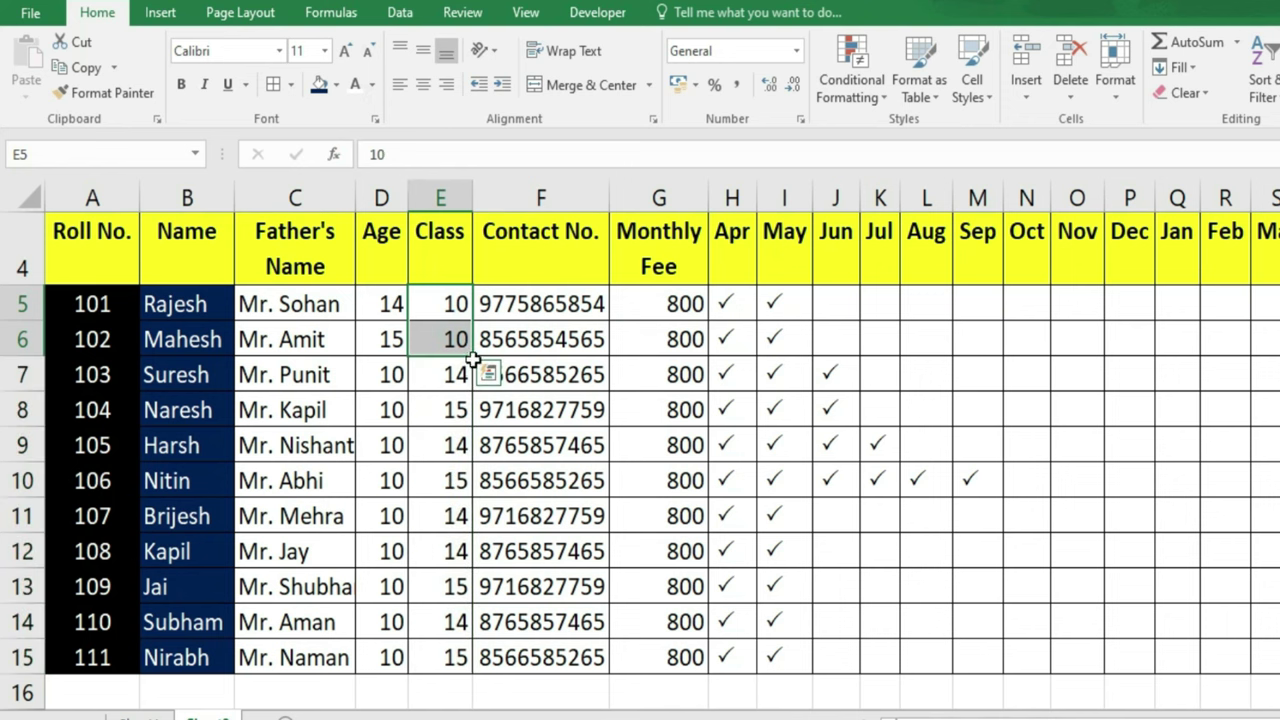
{"action": "left_click_drag", "start_coordinate": [473, 357], "coordinate": [463, 673]}
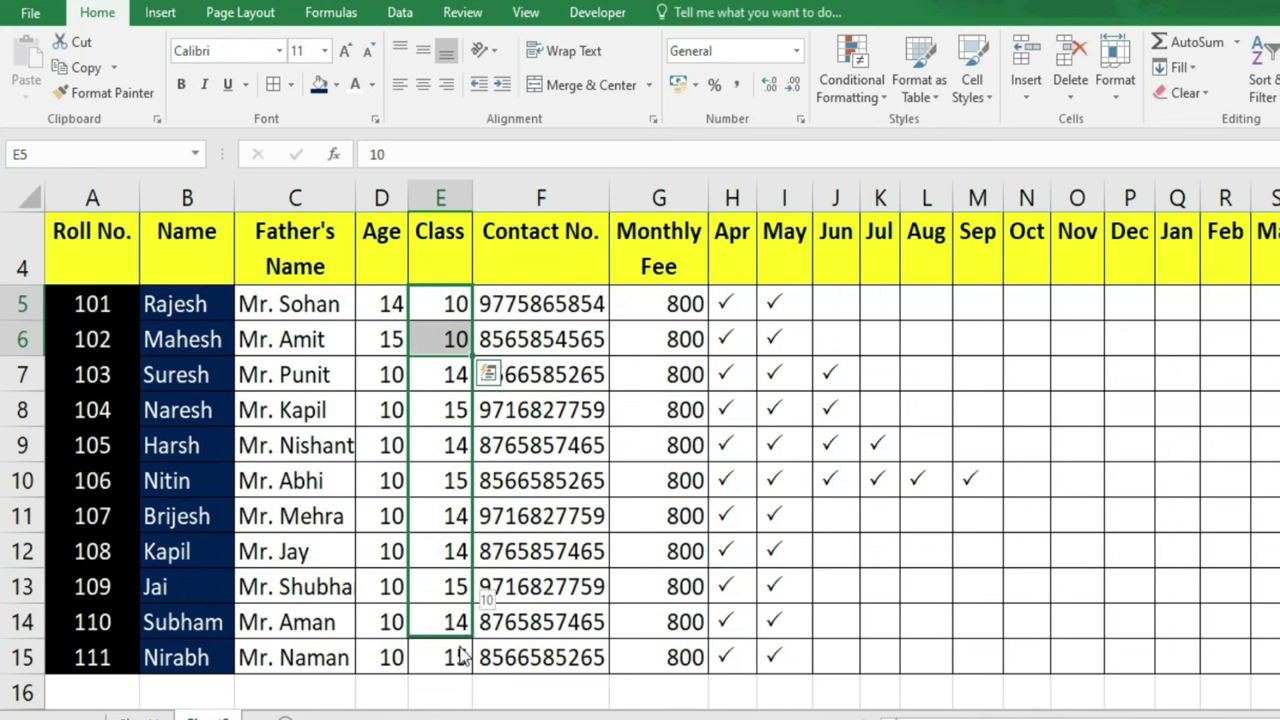
{"action": "left_click", "coordinate": [519, 353]}
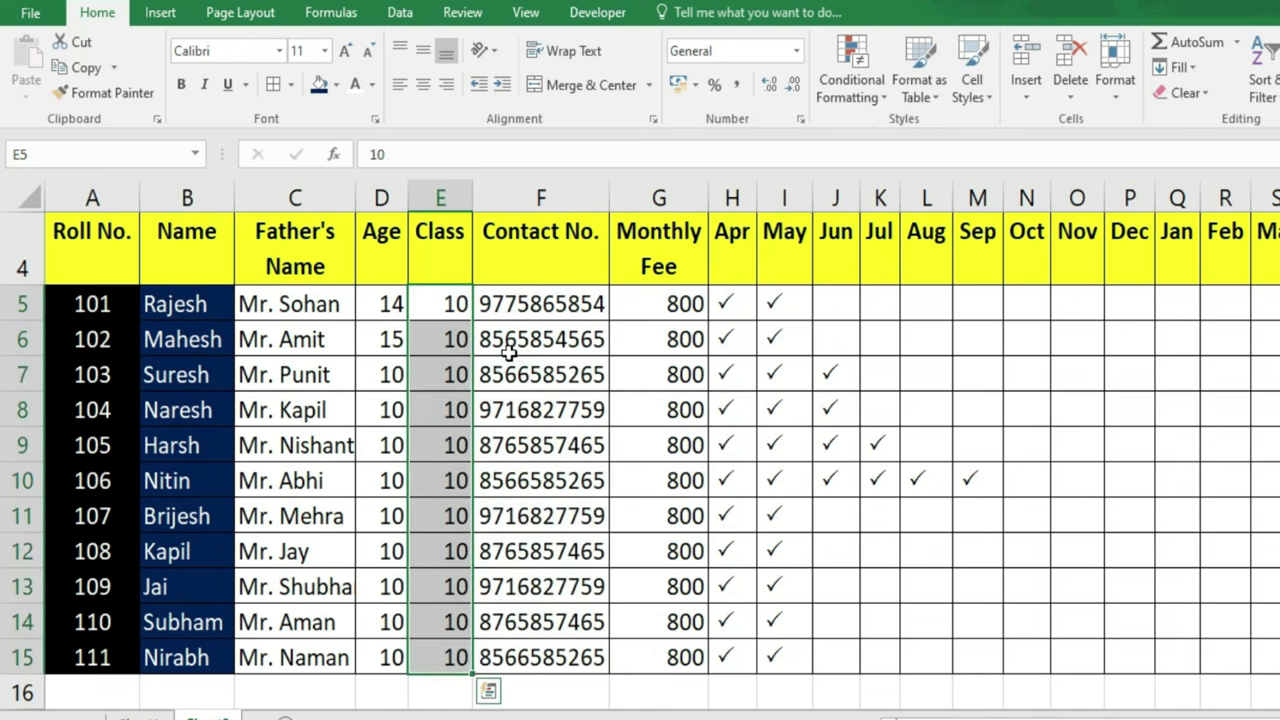
- Make the Class column purple with bold, white, centred text
{"action": "left_click", "coordinate": [337, 85]}
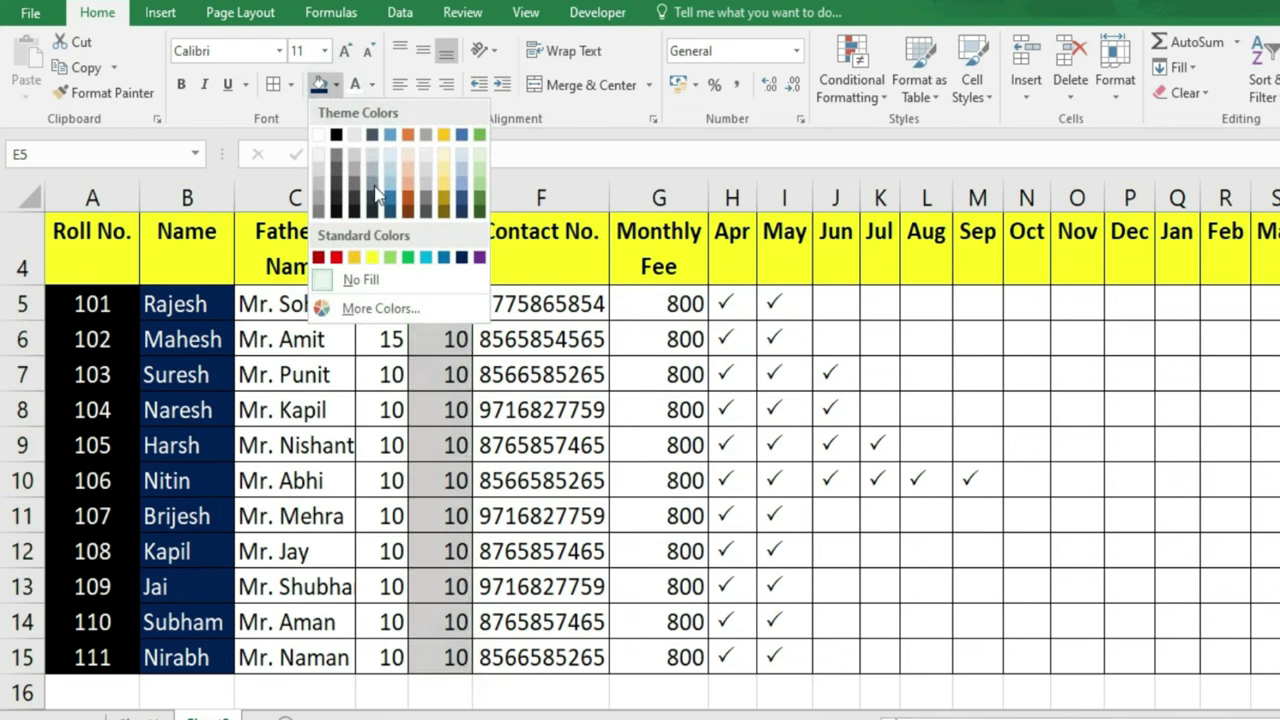
{"action": "left_click", "coordinate": [478, 260]}
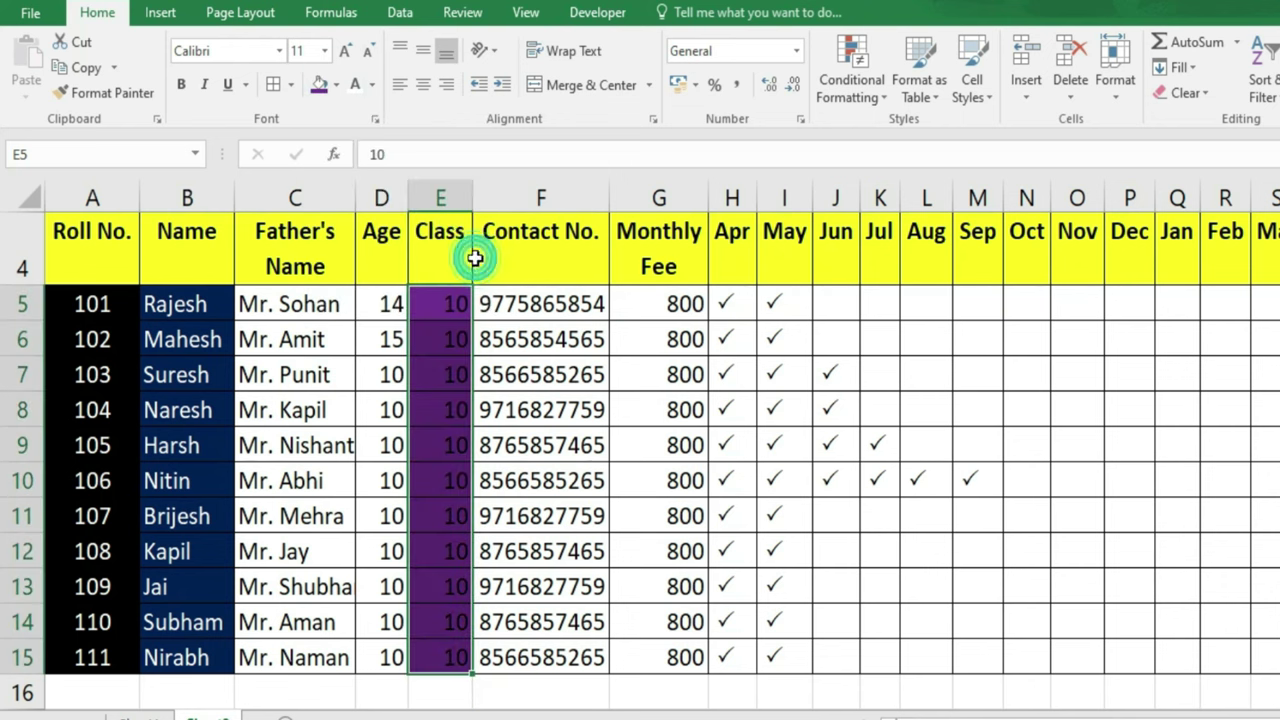
{"action": "left_click", "coordinate": [366, 88]}
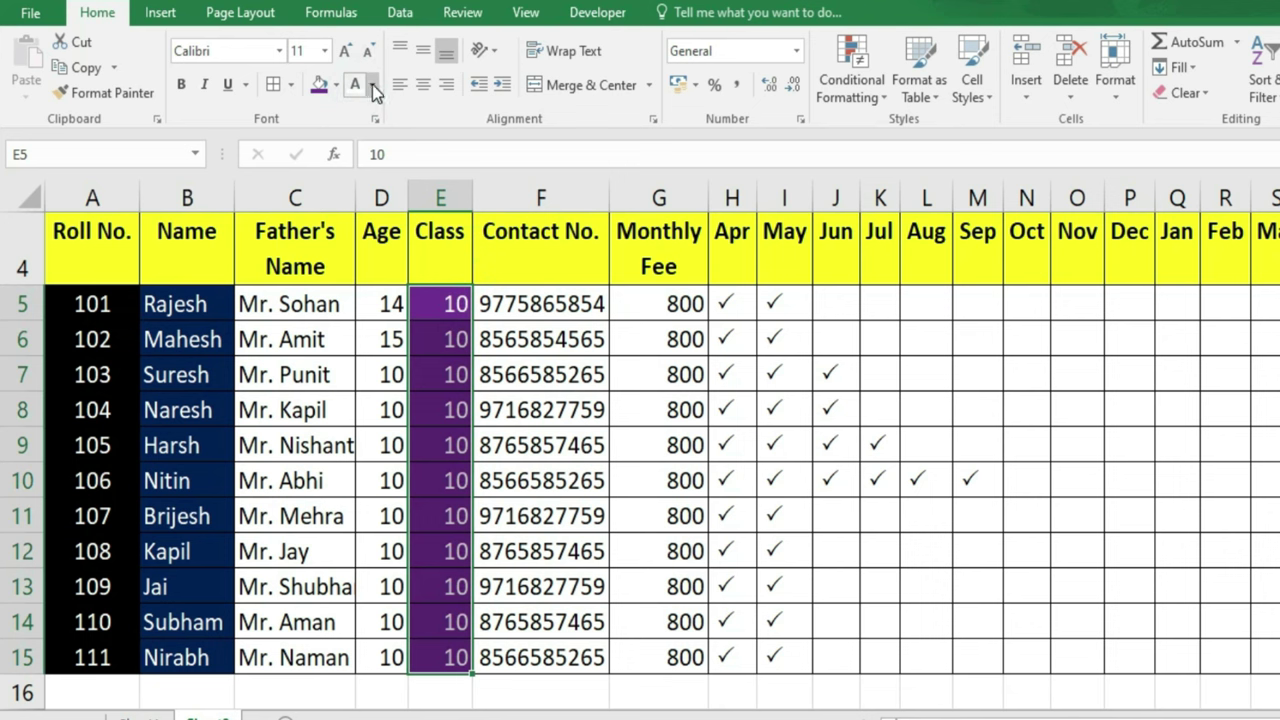
{"action": "left_click", "coordinate": [371, 85]}
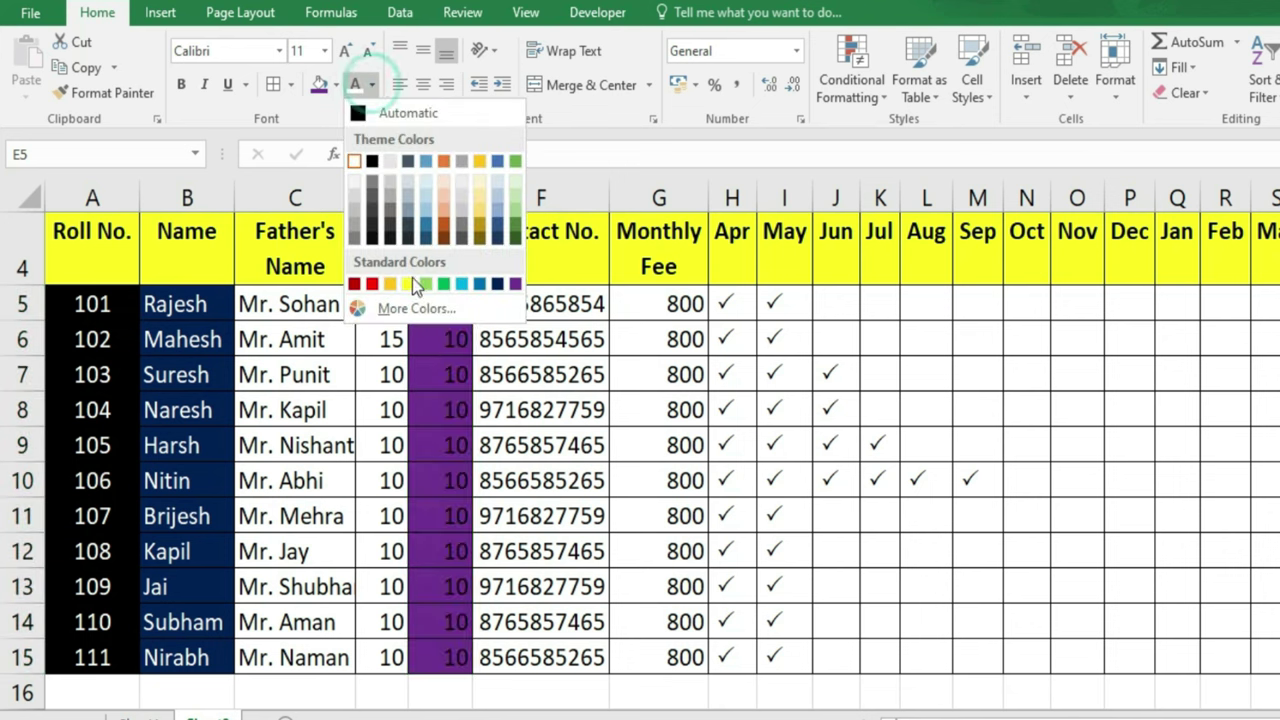
{"action": "left_click", "coordinate": [354, 161]}
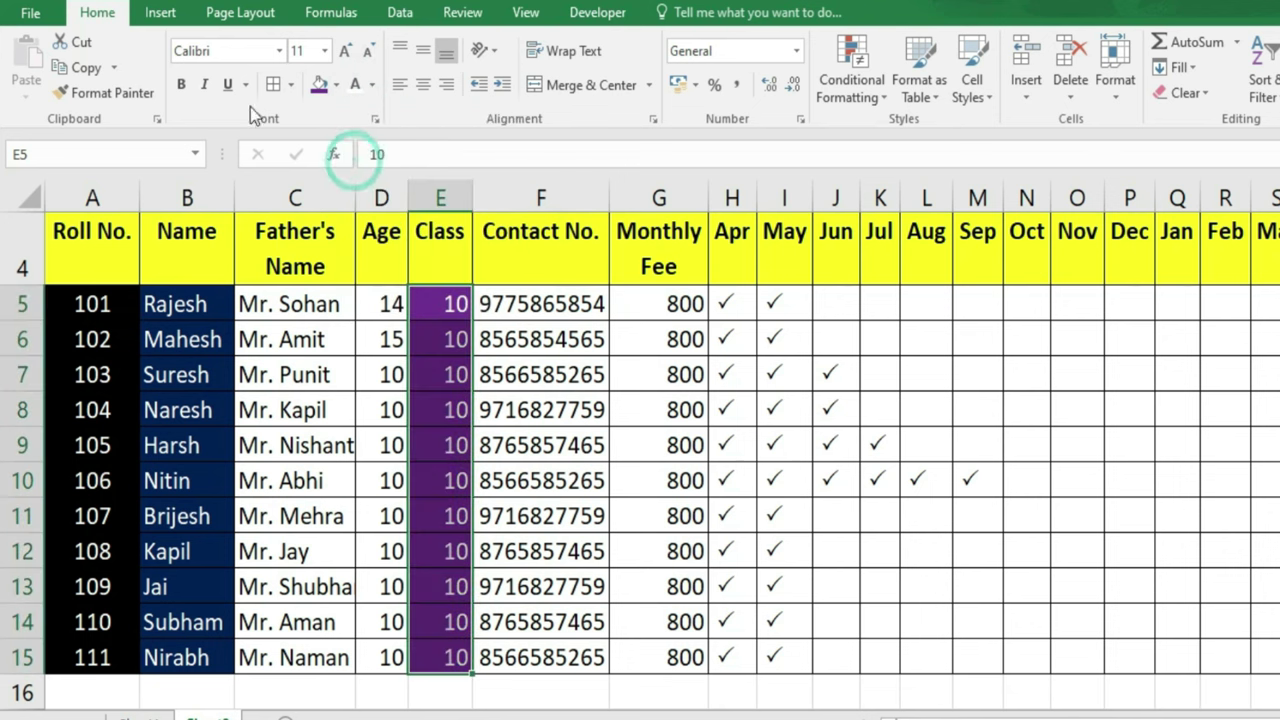
{"action": "left_click", "coordinate": [180, 85]}
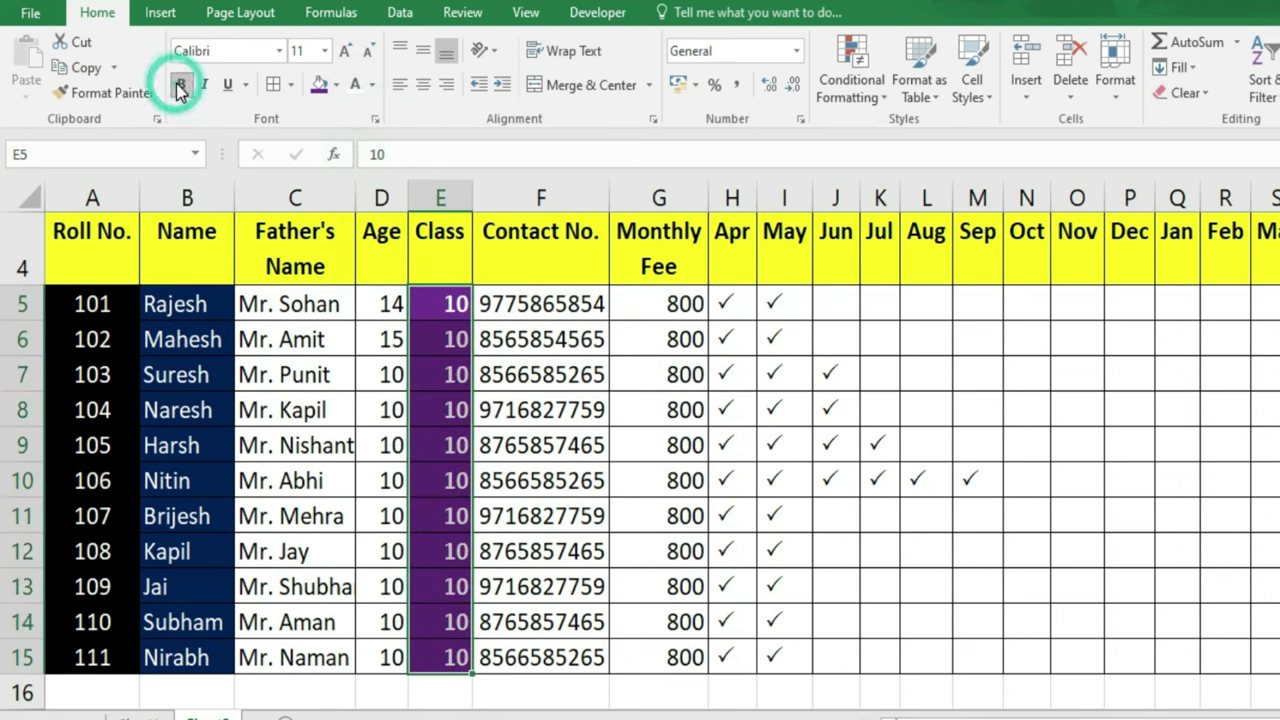
{"action": "left_click", "coordinate": [423, 85]}
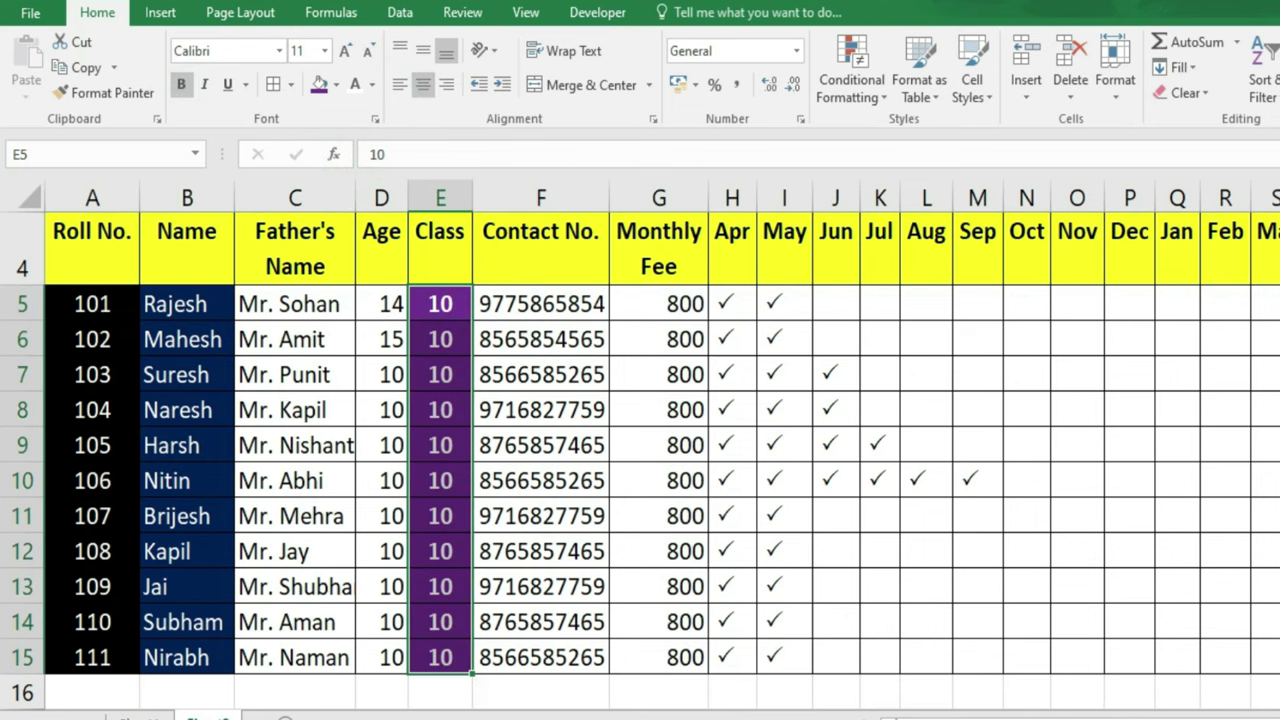
{"action": "left_click_drag", "start_coordinate": [895, 716], "coordinate": [910, 716]}
- Fill the month cells H5:S15 with light gold
{"action": "mouse_move", "coordinate": [548, 302]}
{"action": "left_mouse_down"}
{"action": "mouse_move", "coordinate": [1058, 512]}
{"action": "mouse_move", "coordinate": [1080, 660]}
{"action": "left_mouse_up"}
{"action": "left_click", "coordinate": [343, 85]}
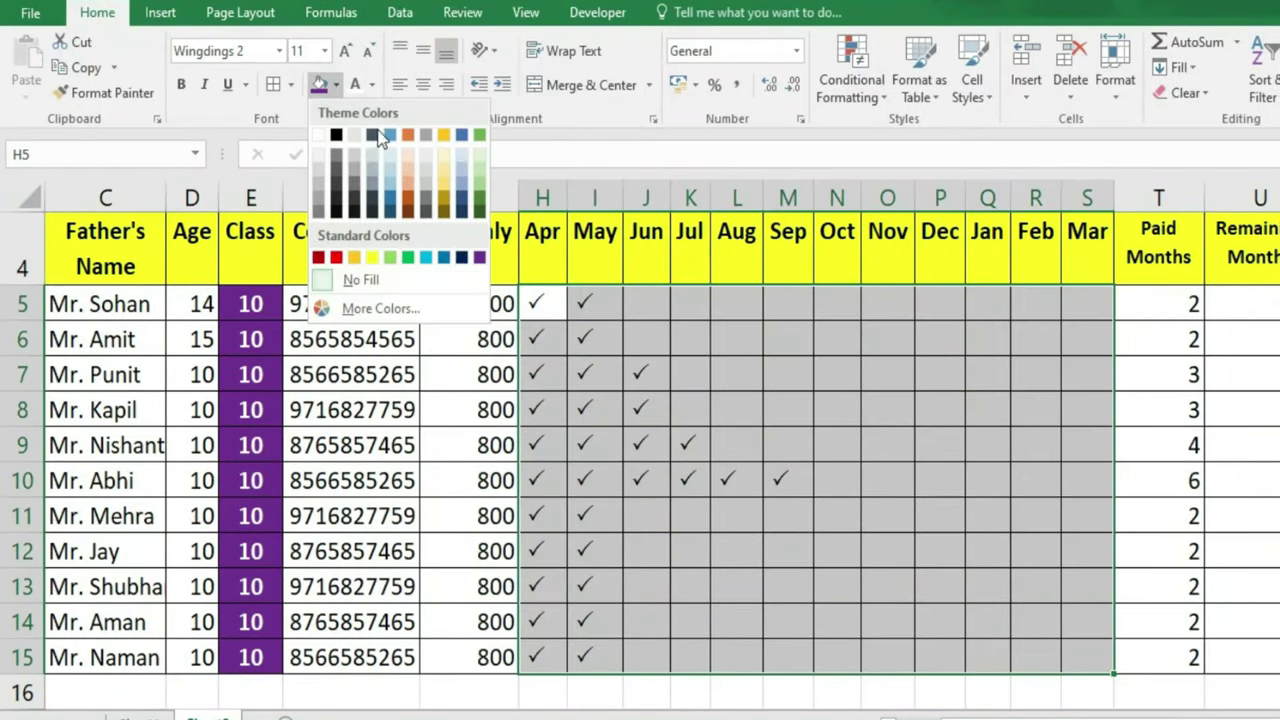
{"action": "left_click", "coordinate": [444, 155]}
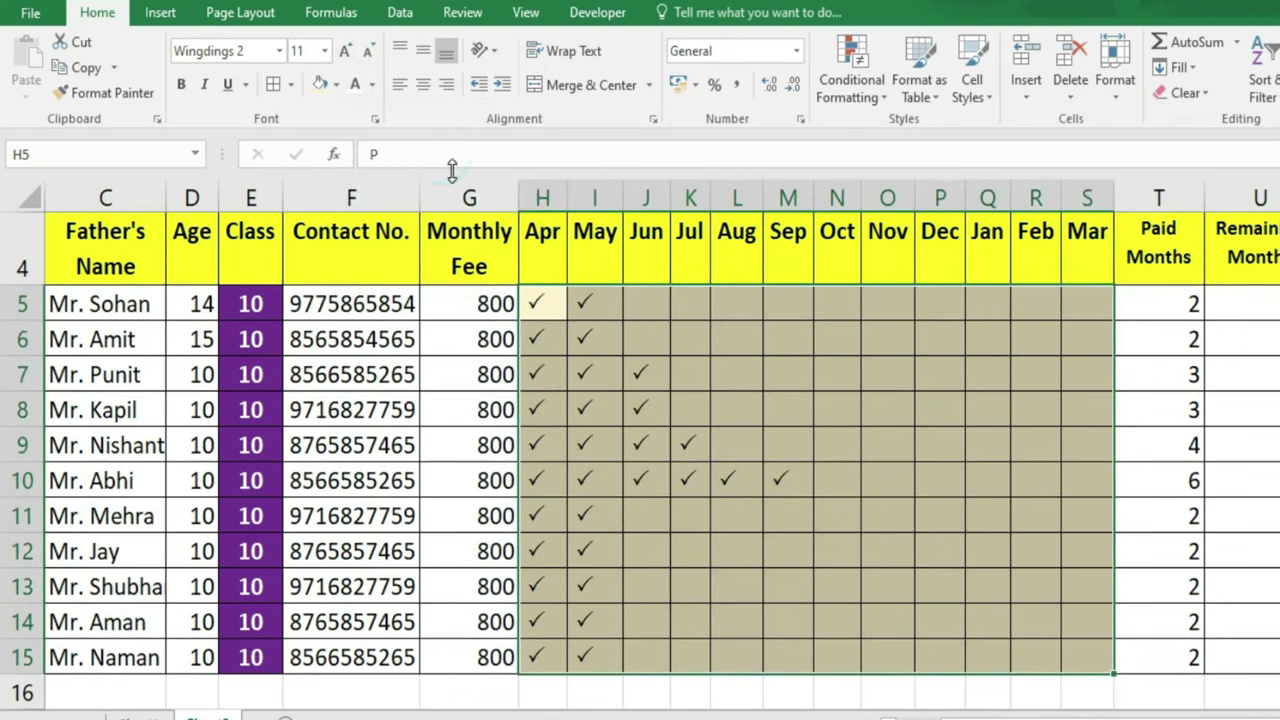
{"action": "left_click", "coordinate": [654, 305]}
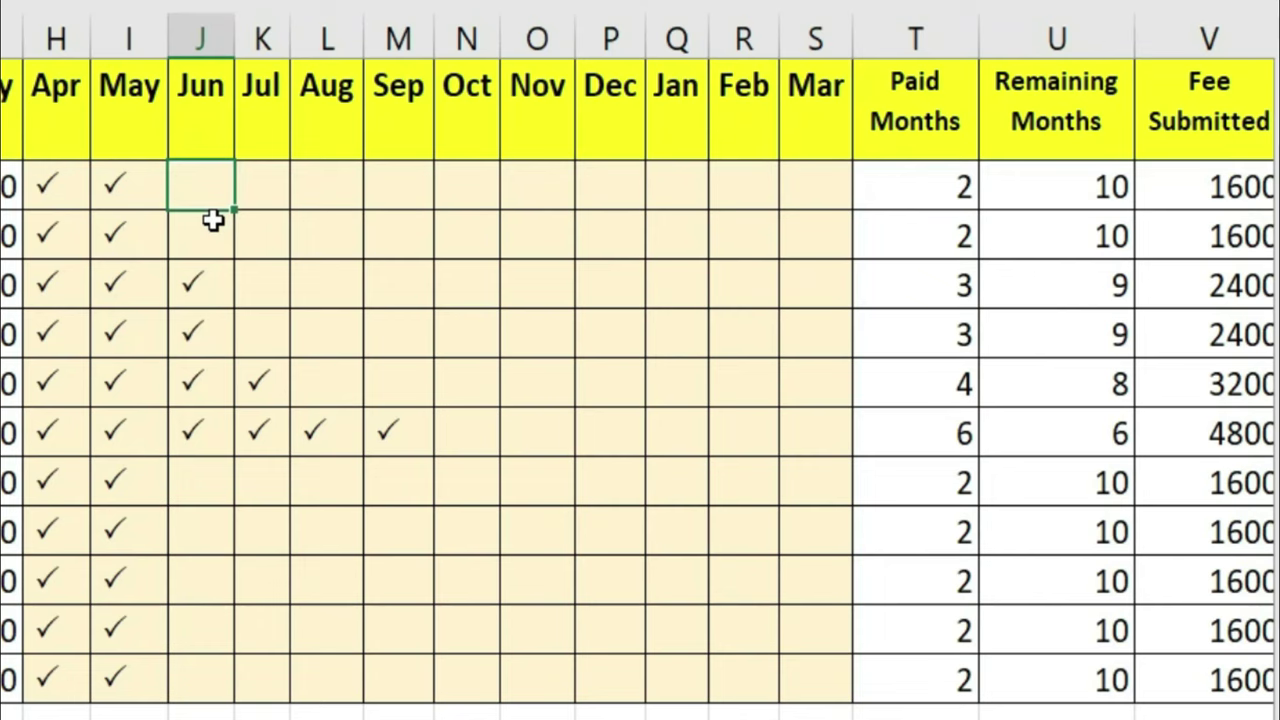
- Paste a check mark into J5 for roll no. 101's June, raising paid months to 3 and fee submitted to 2400
{"action": "type", "text": "✓"}
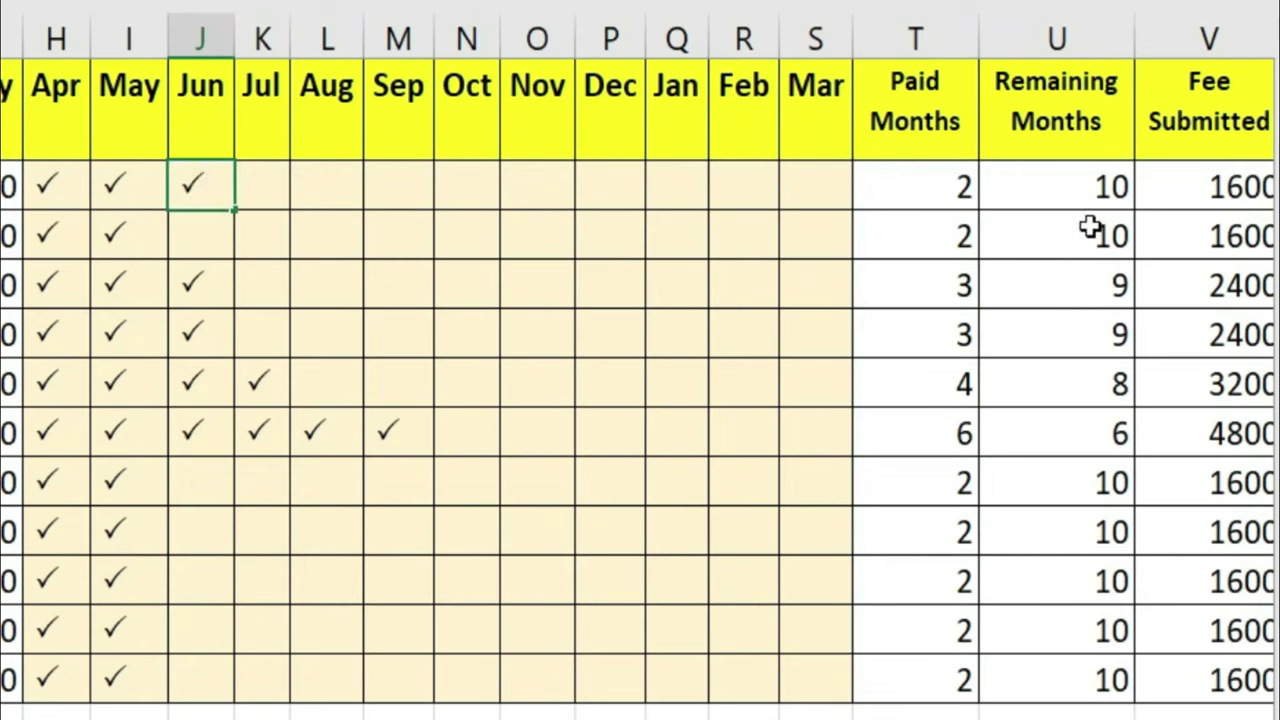
{"action": "key", "text": "Return"}
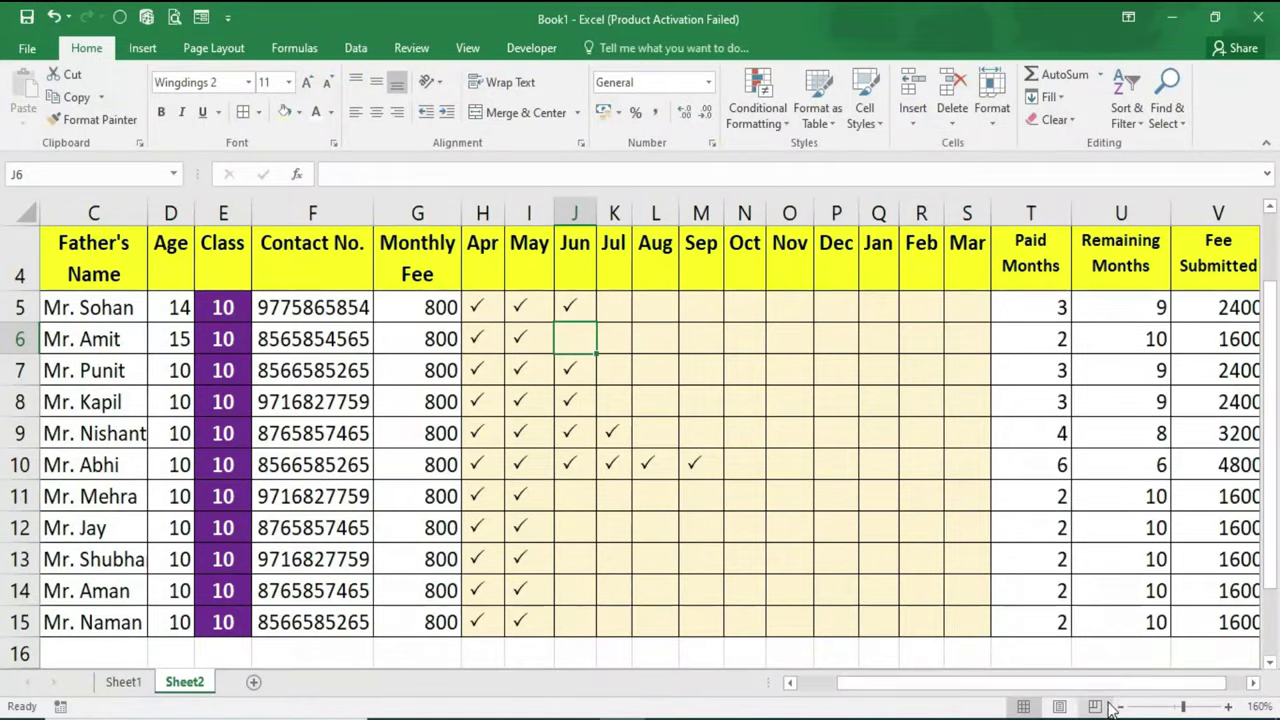
{"action": "left_click_drag", "start_coordinate": [1118, 688], "coordinate": [1155, 692]}
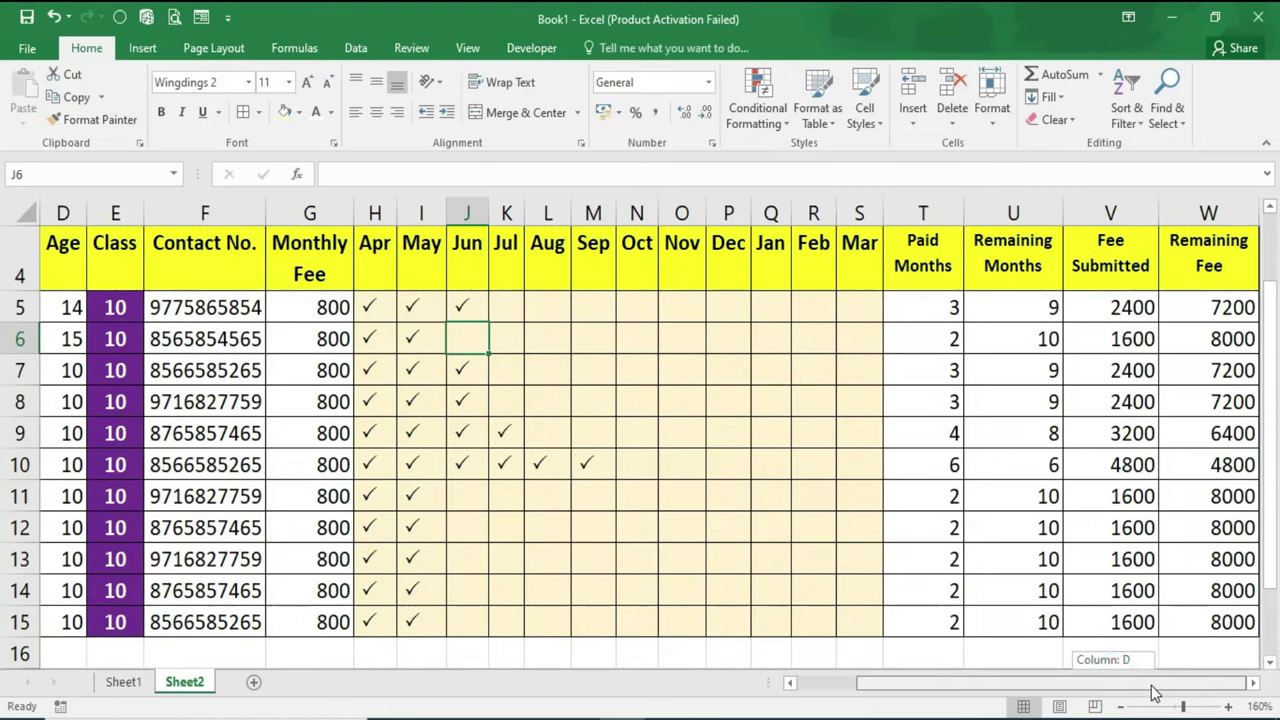